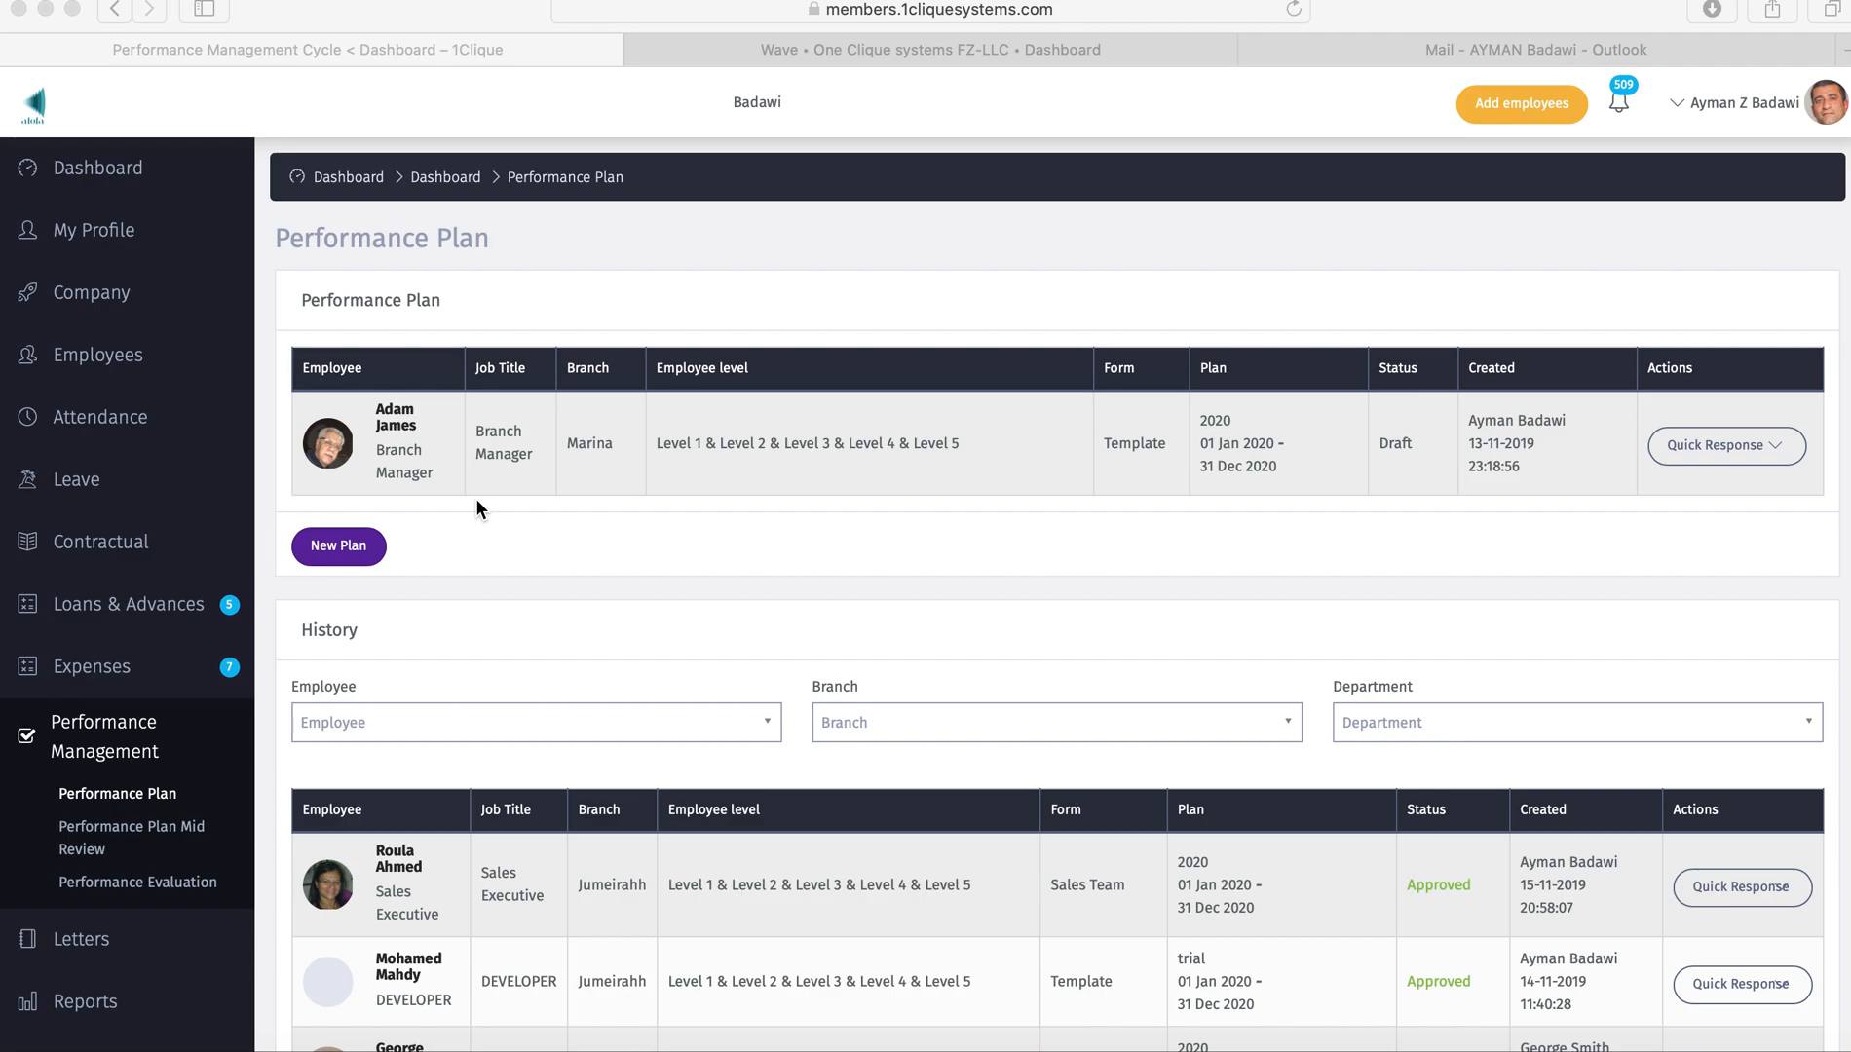
Step: Start a new performance plan and choose the Sales Manager employee from the Marina branch by name
left_click(351, 558)
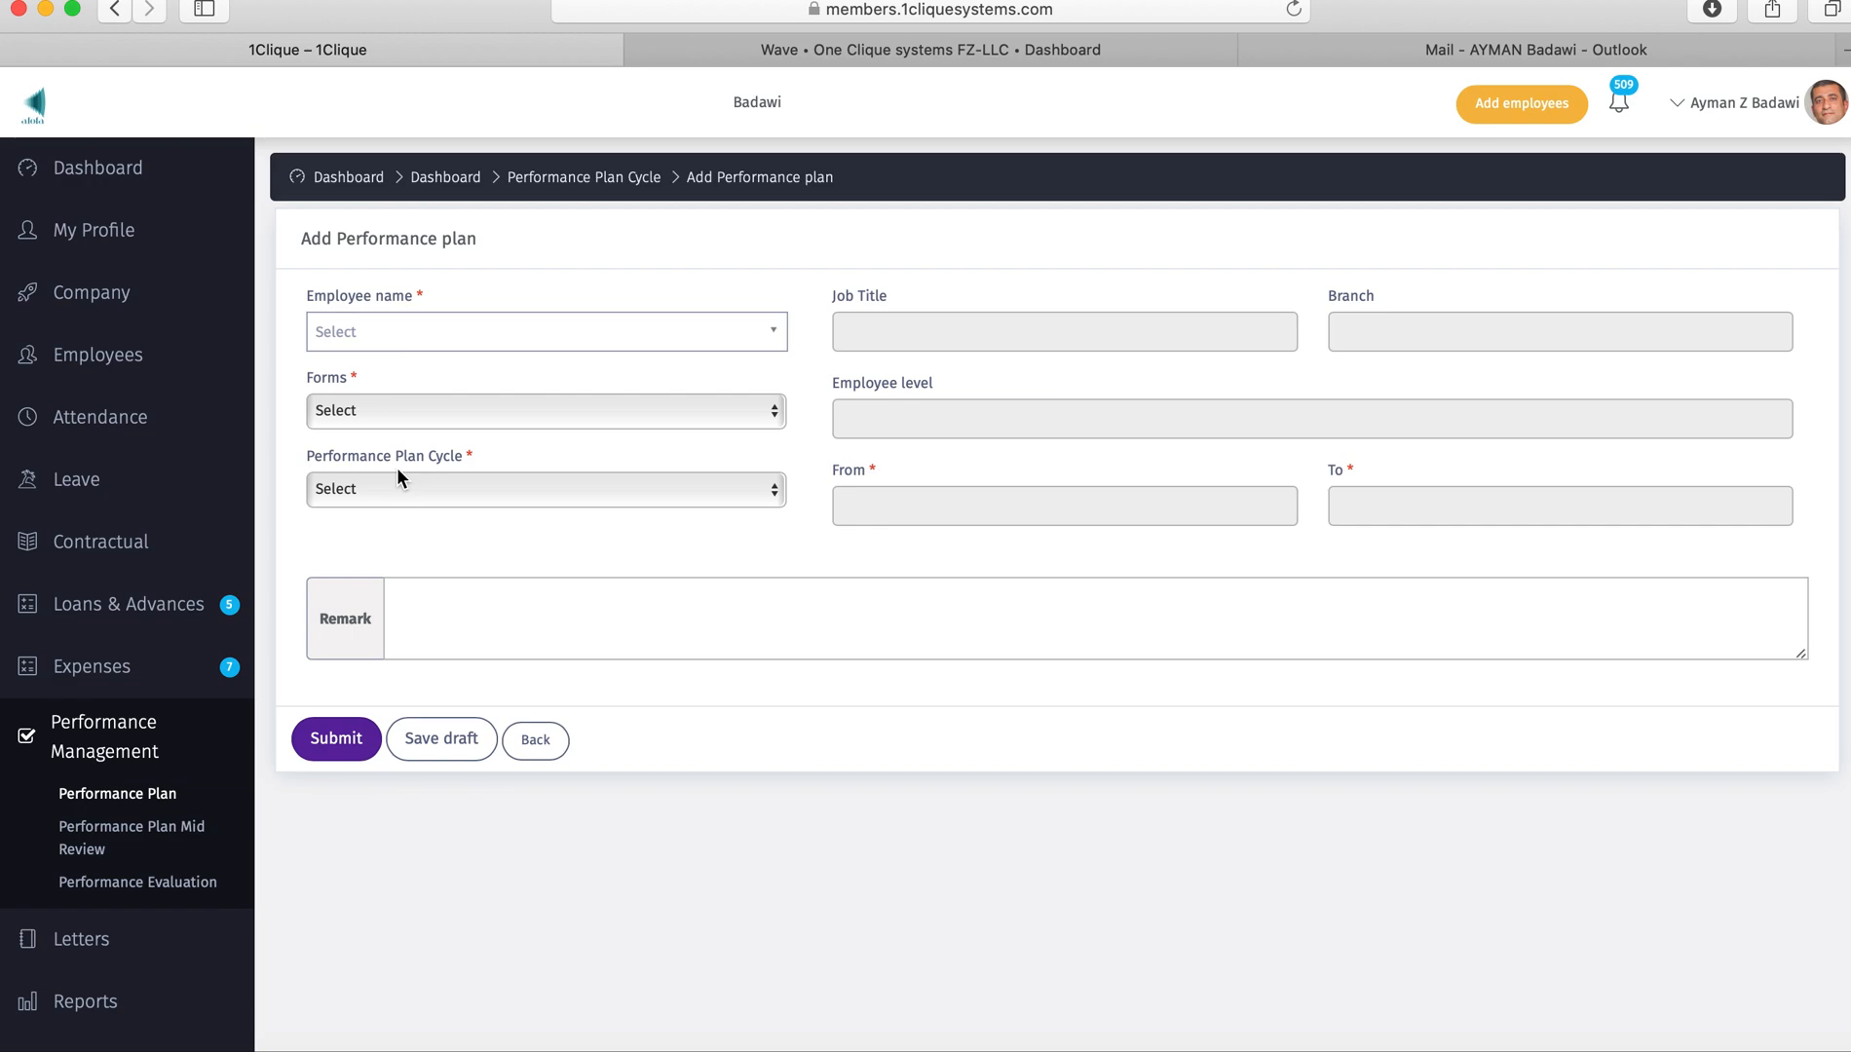
left_click(388, 327)
type("ne")
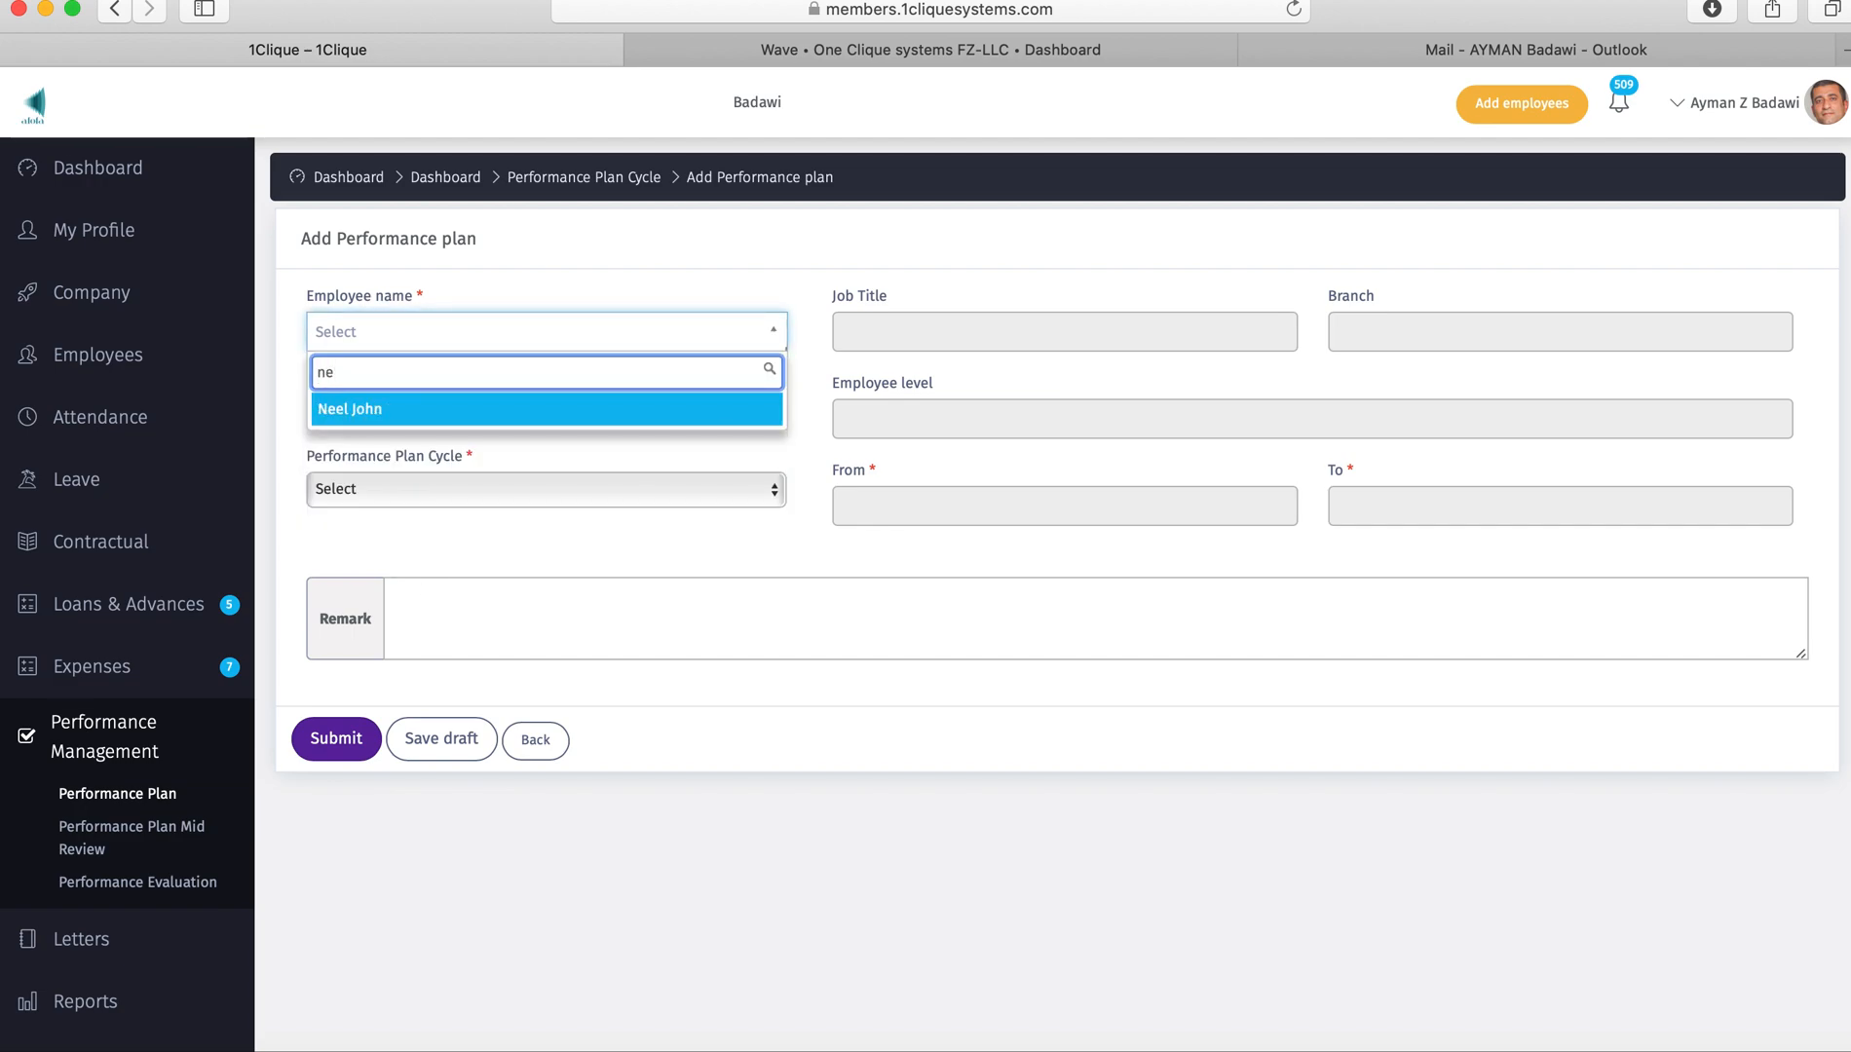
left_click(383, 410)
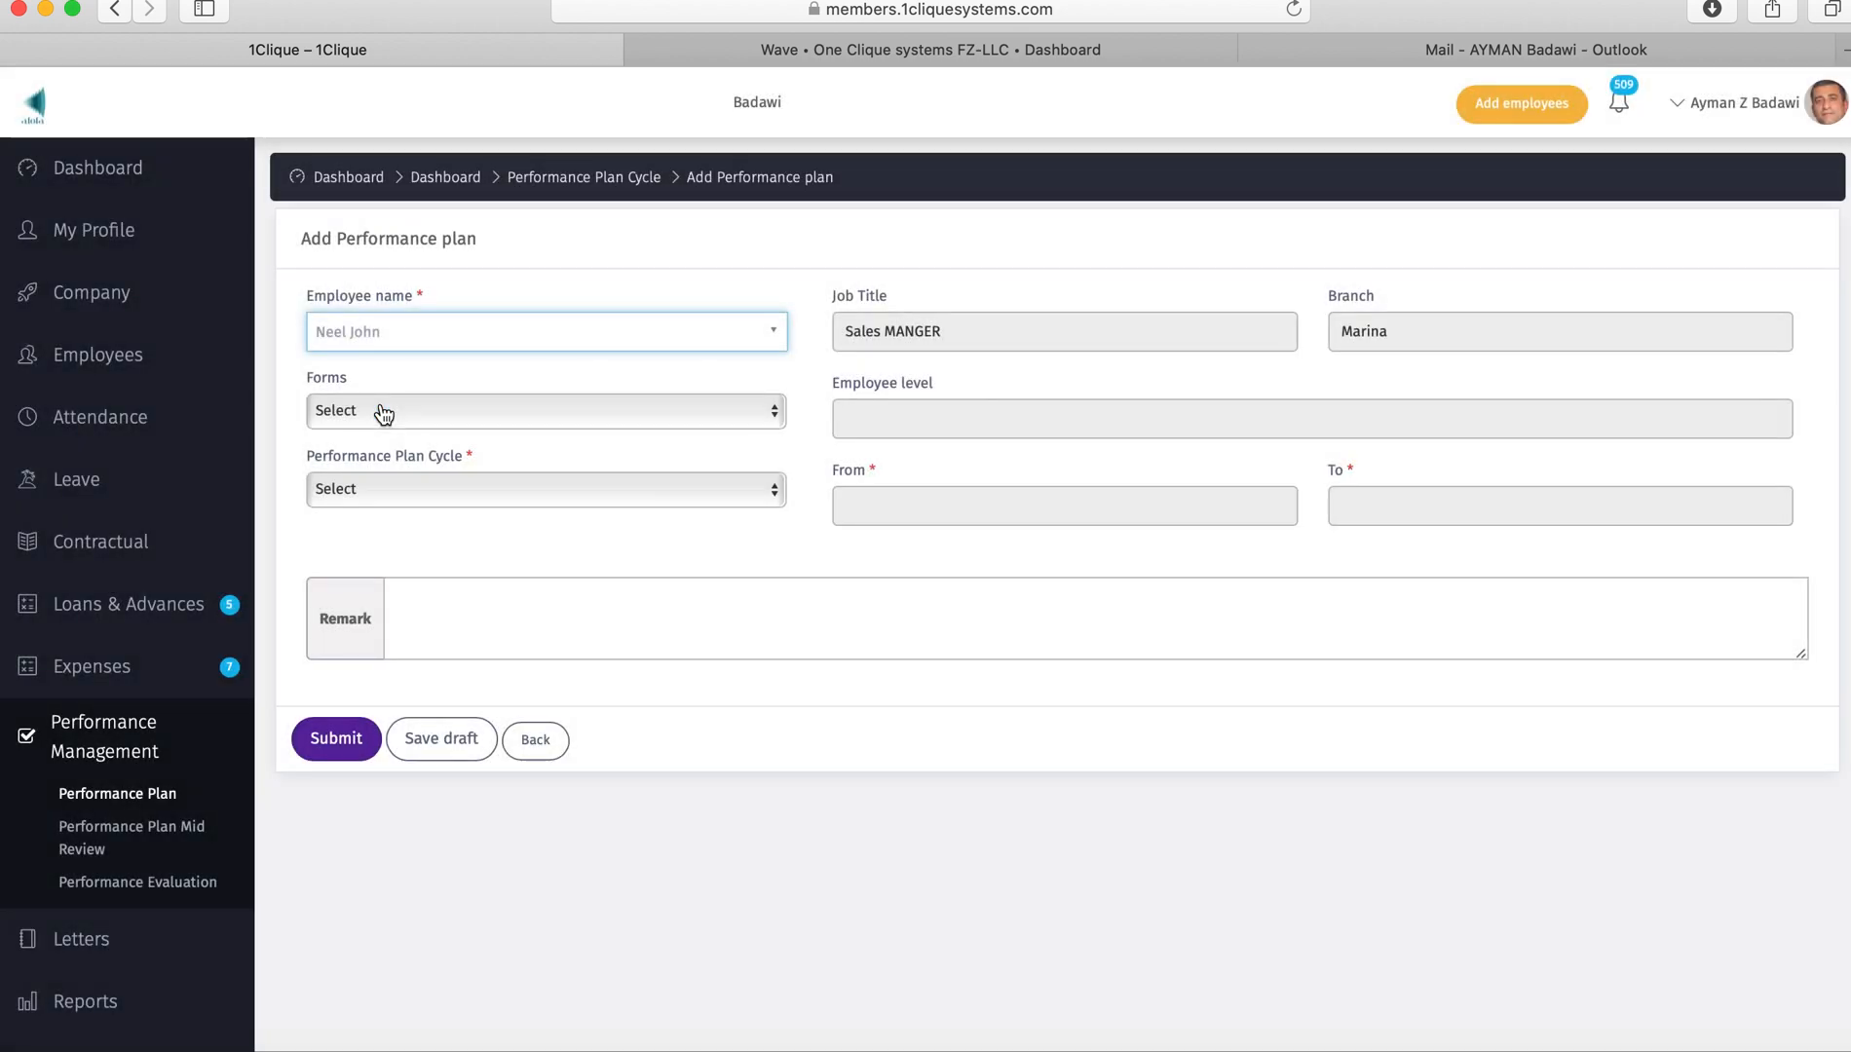
Step: Assign the Sales Team form and the 2020 performance plan cycle to the plan
left_click(393, 414)
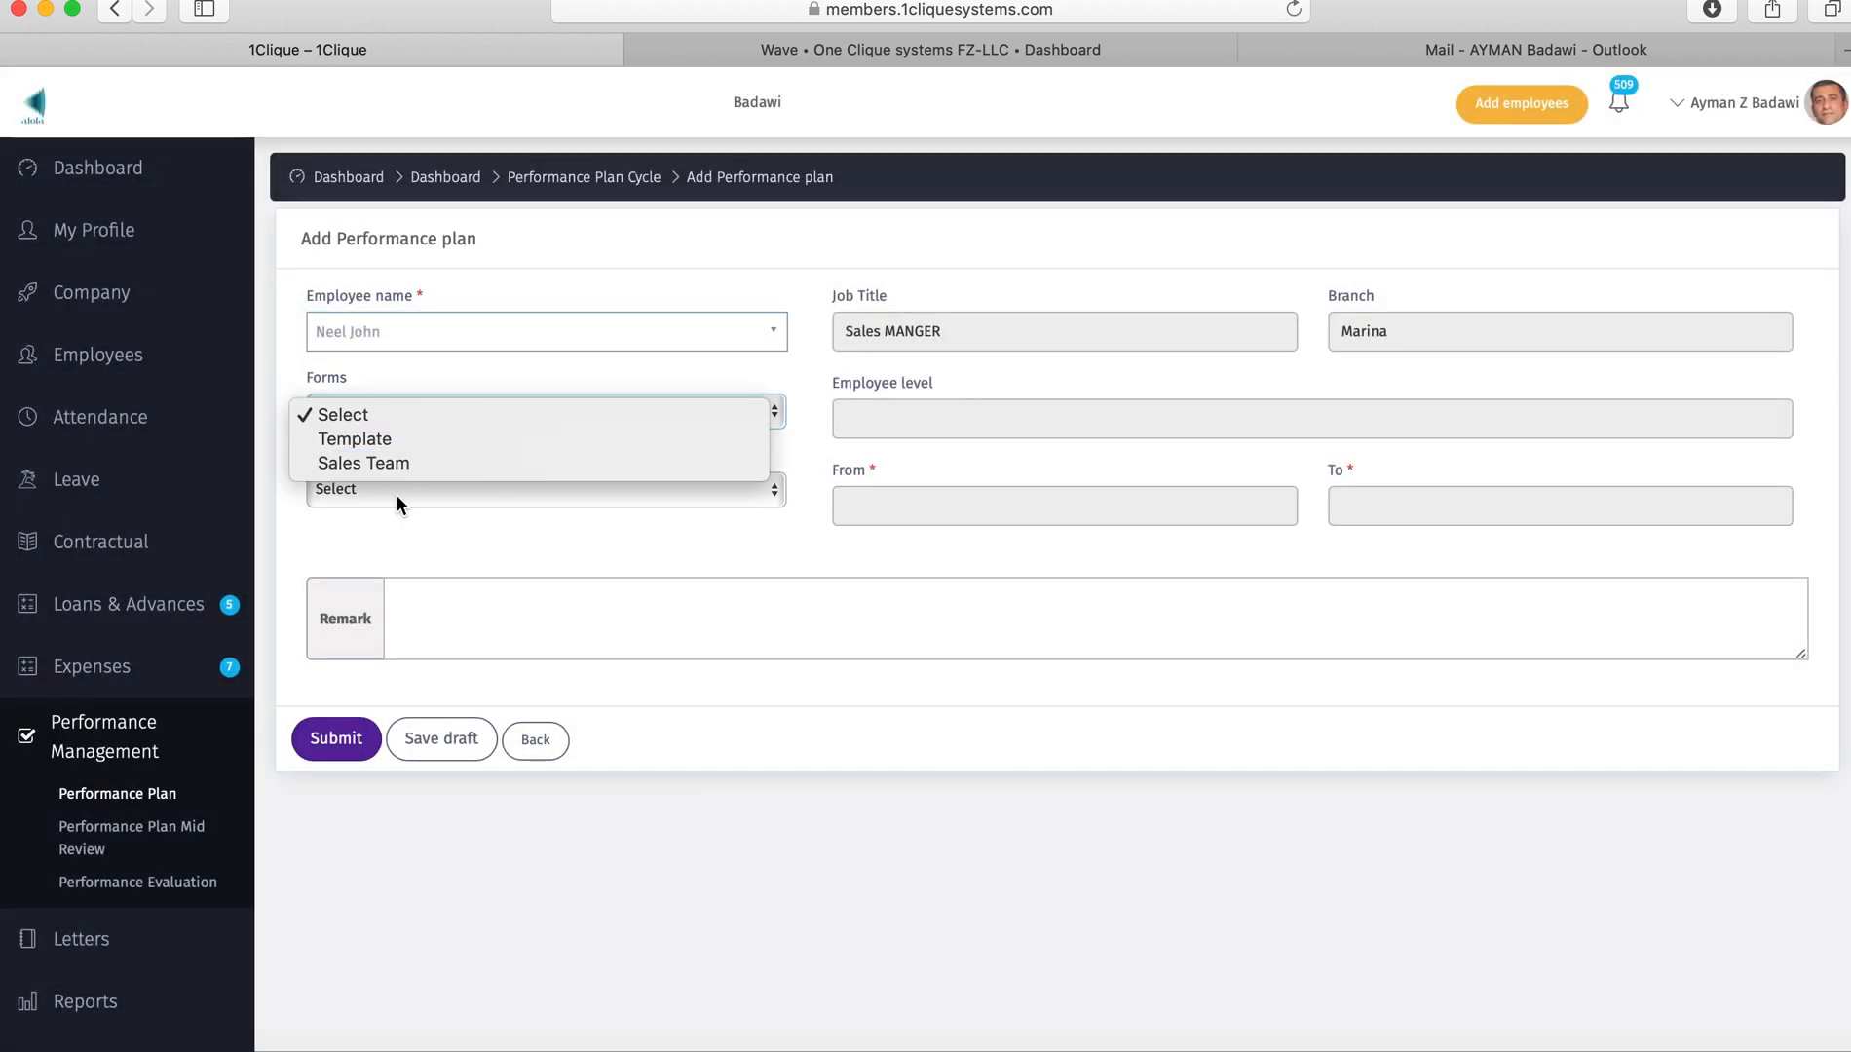
left_click(419, 464)
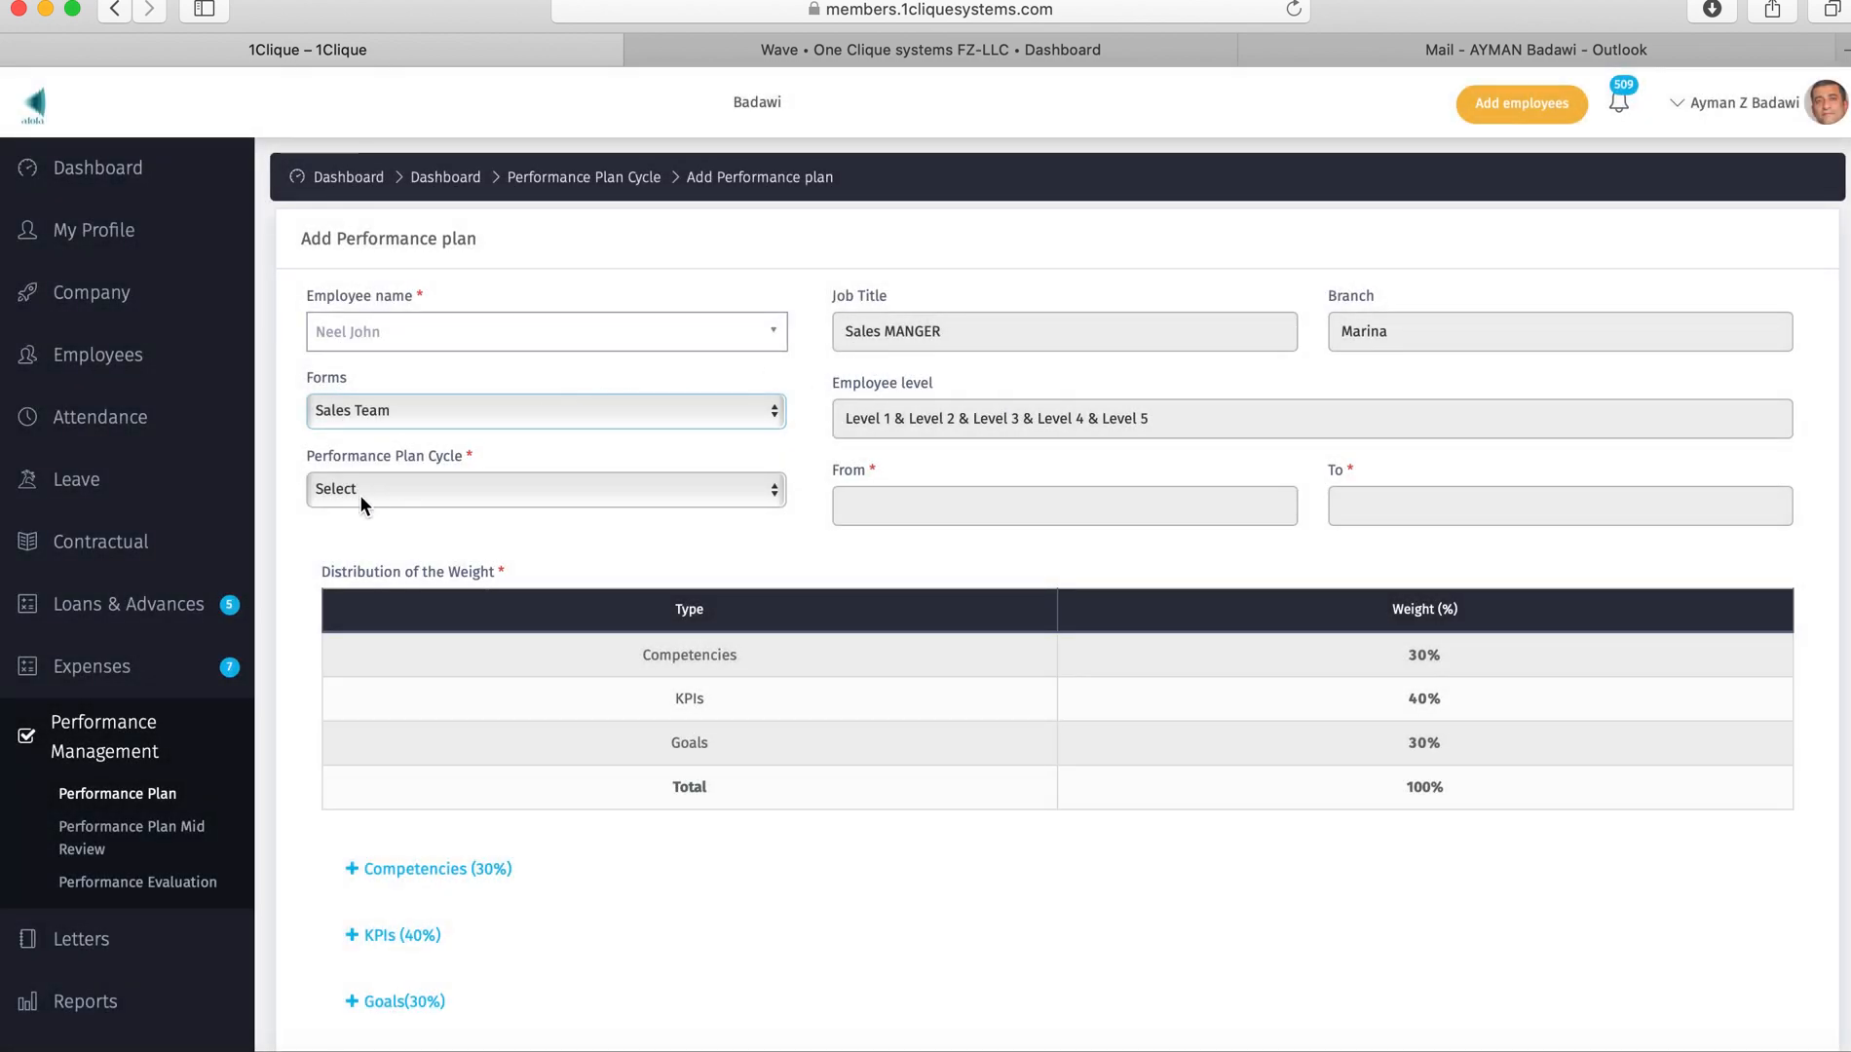
left_click(365, 494)
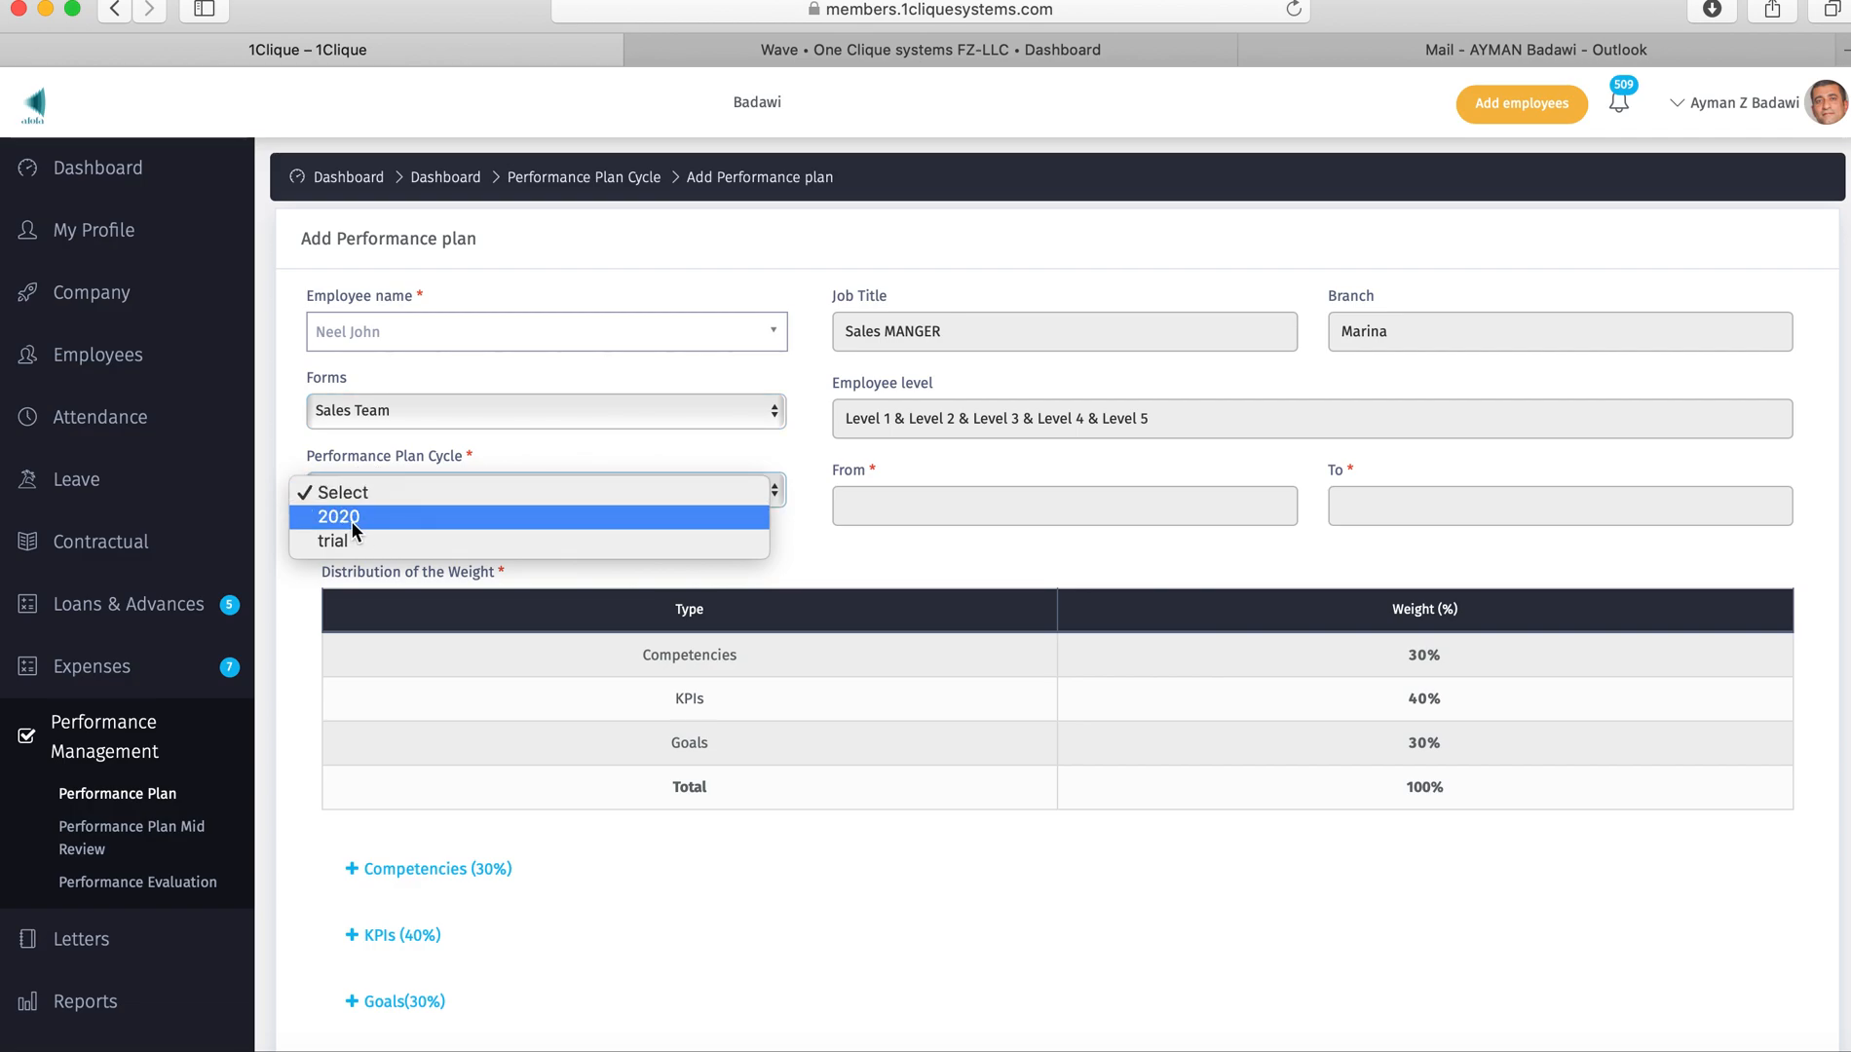
left_click(352, 520)
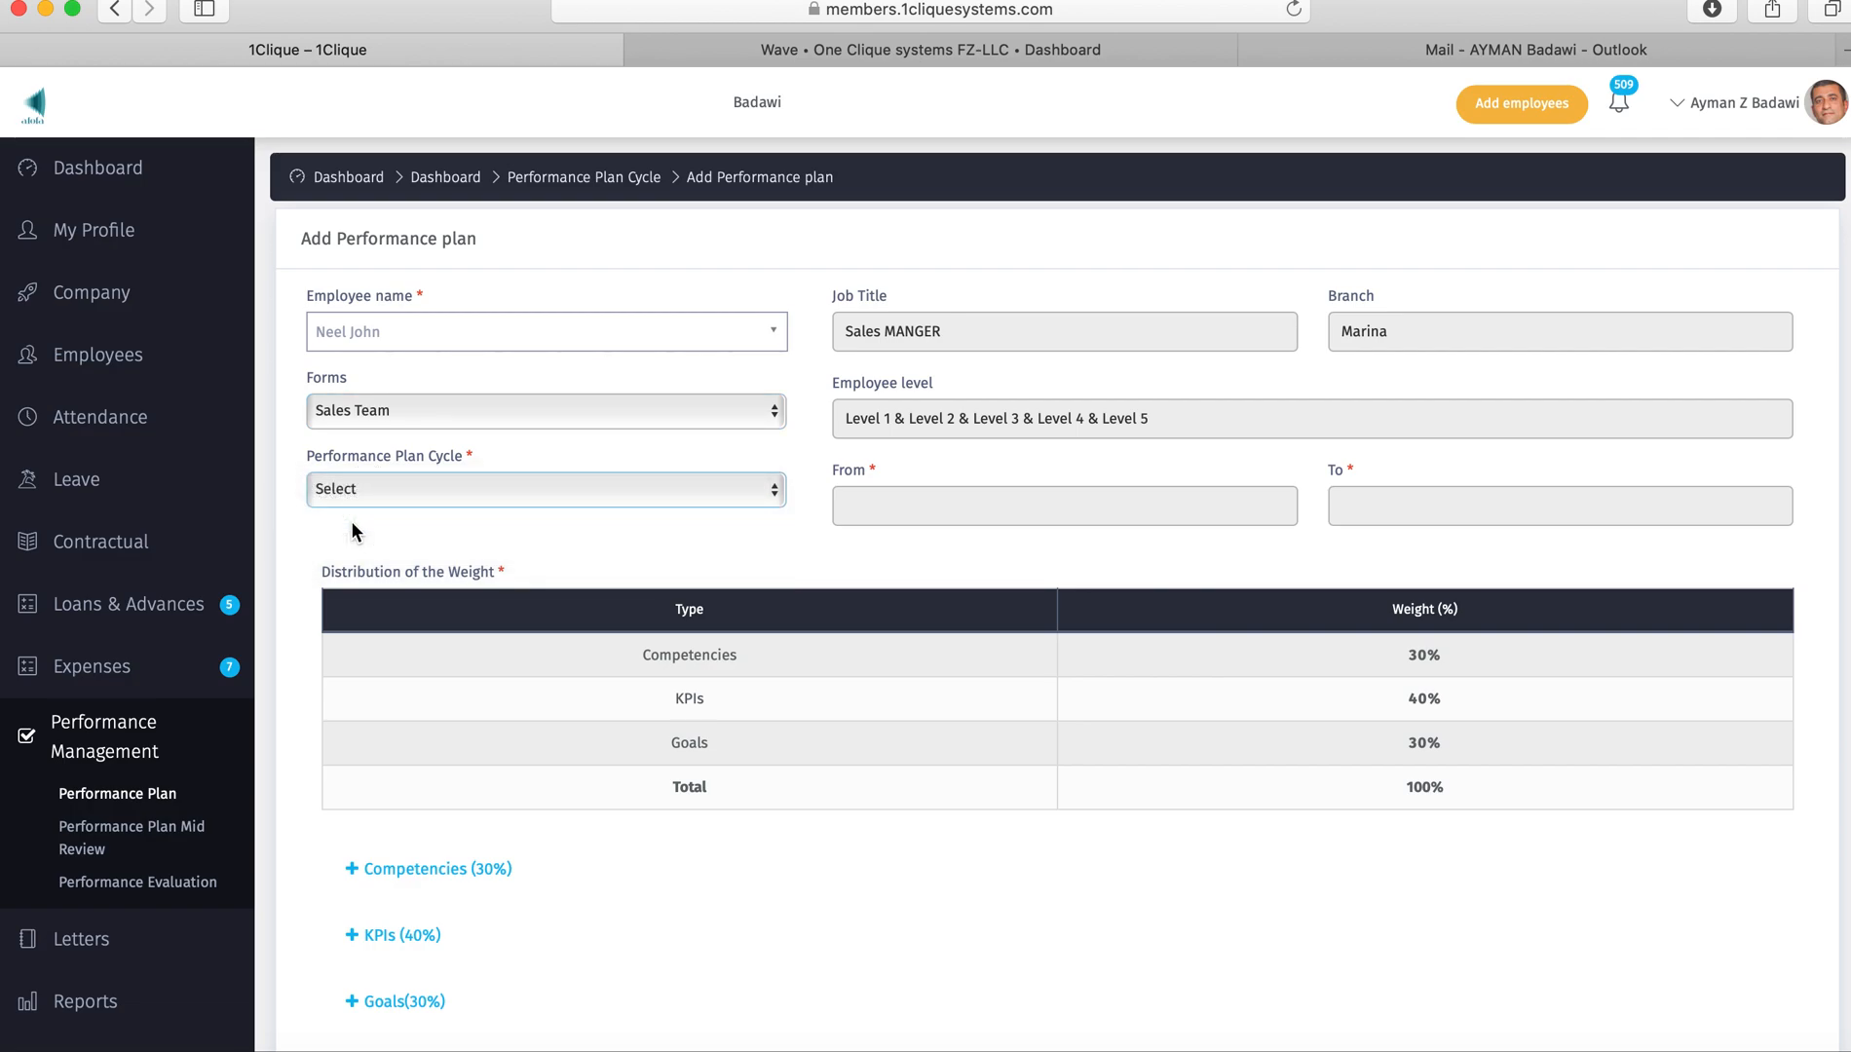
Step: Expand the Competencies section and review the Customer Service and Leadership Skills descriptions and the section's total weight
scroll(604, 540, "down", 5)
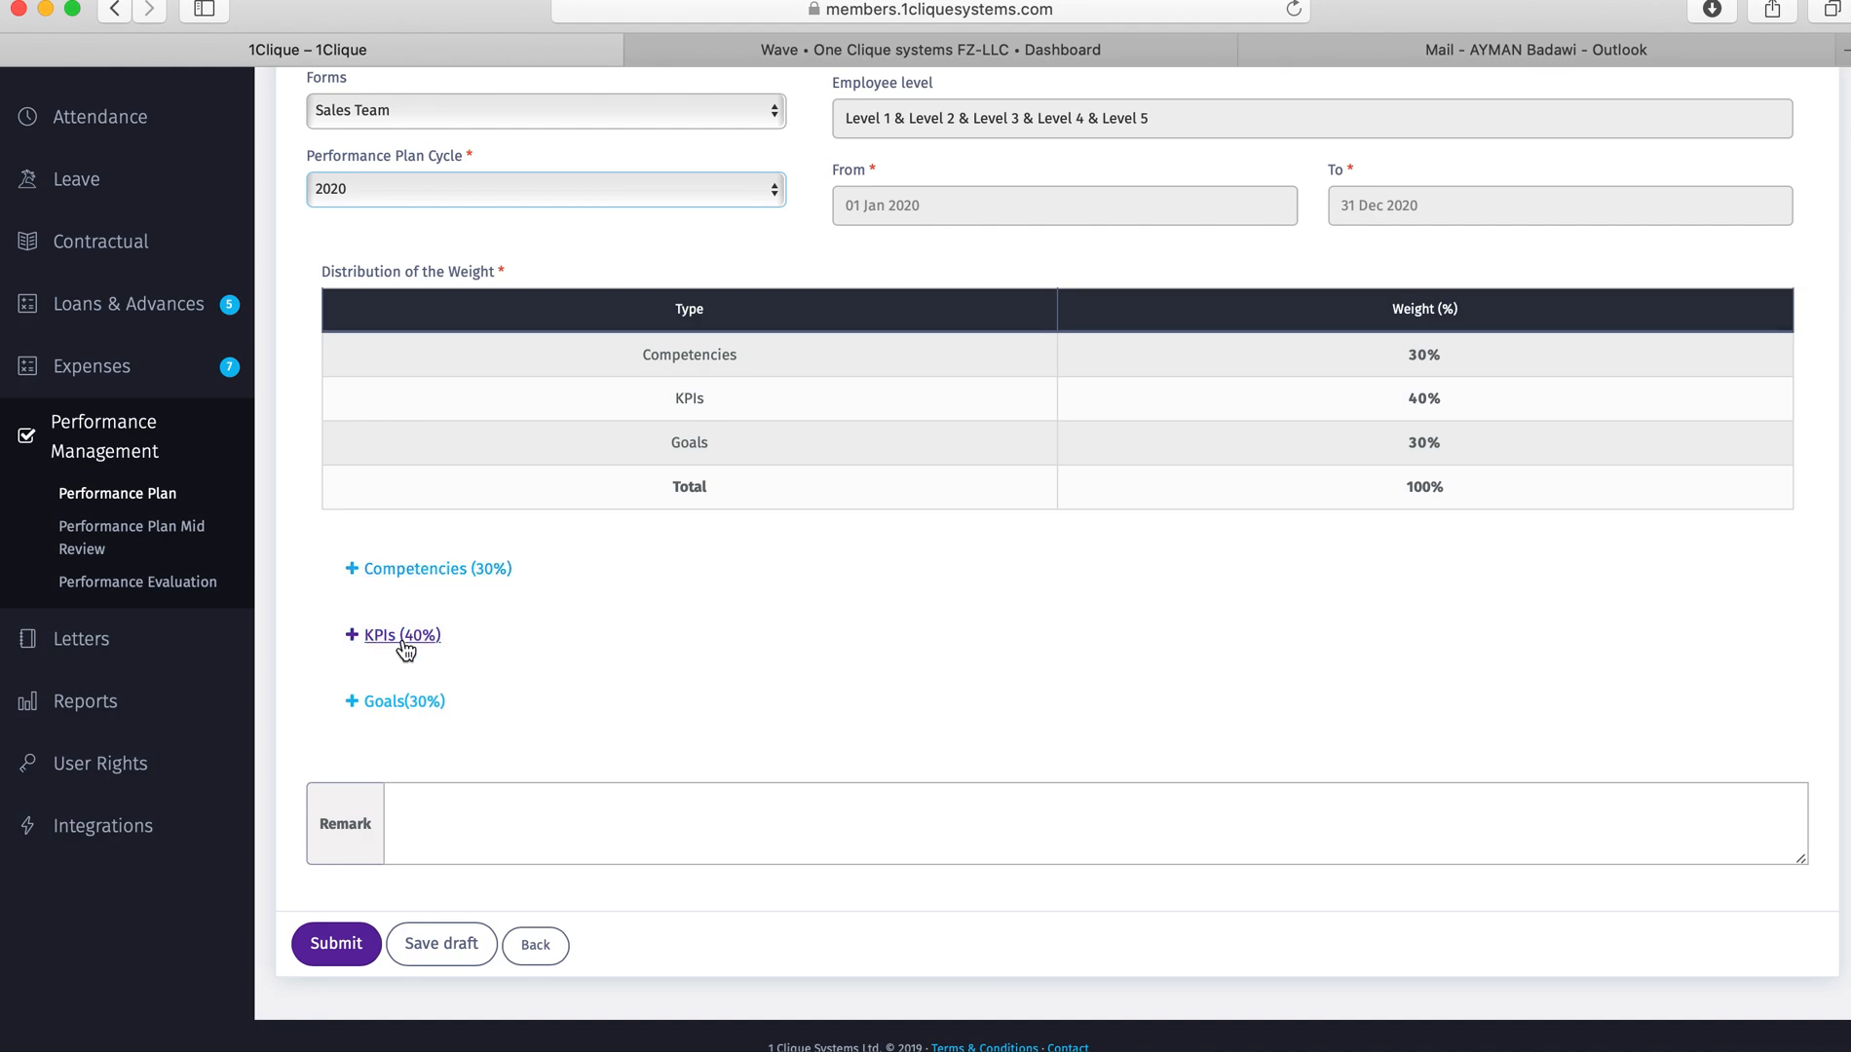
left_click(446, 583)
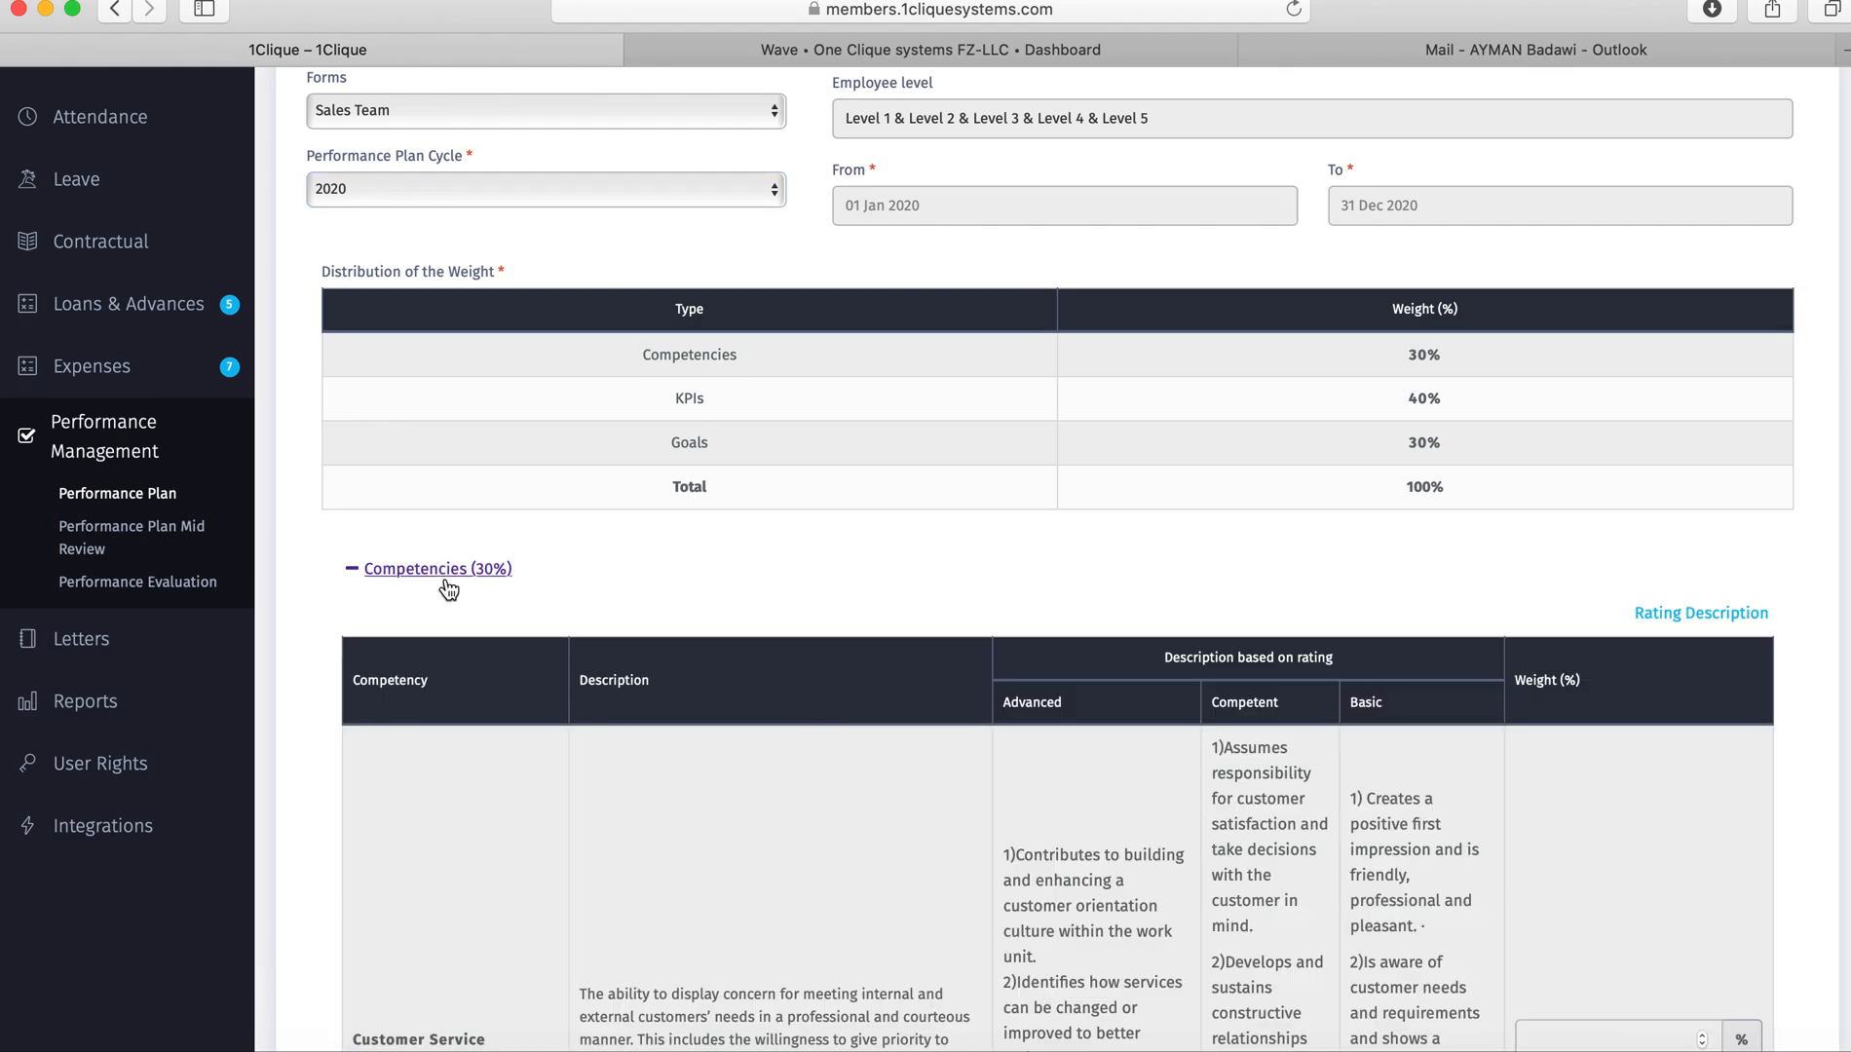
scroll(654, 725, "down", 5)
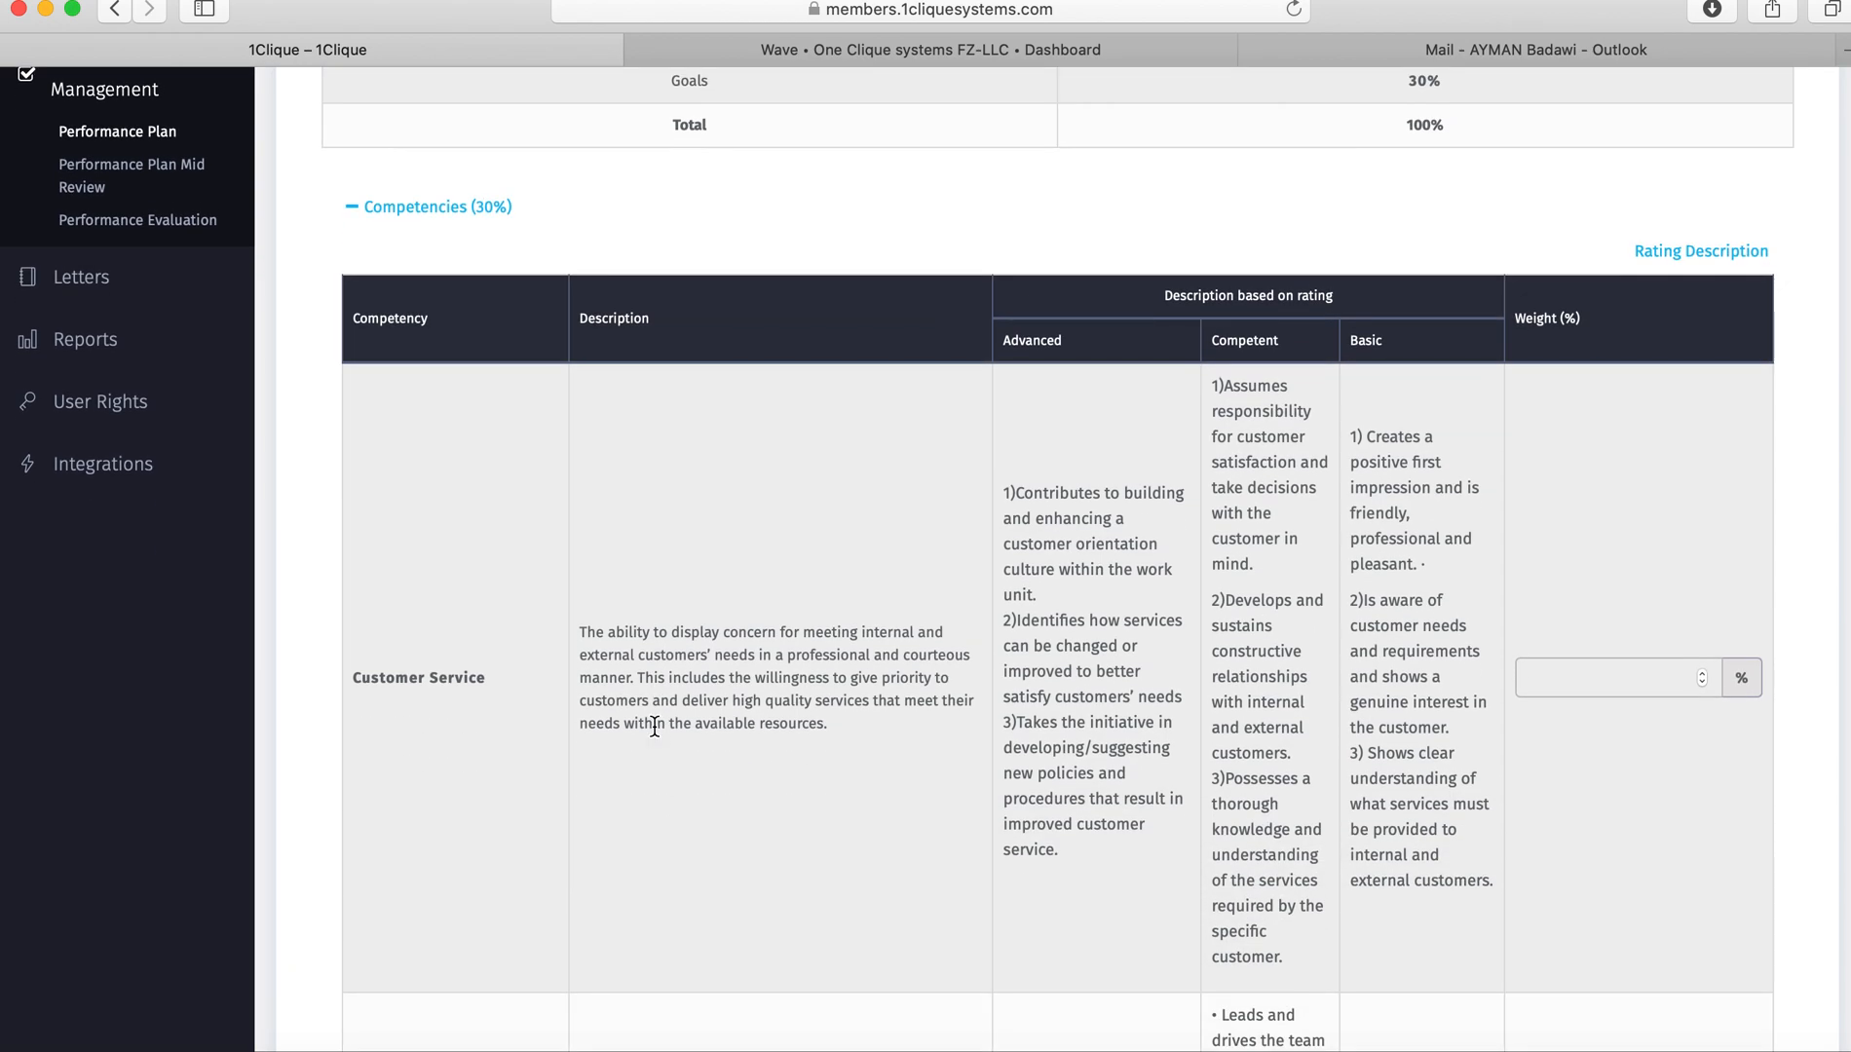
scroll(653, 725, "down", 1)
scroll(654, 725, "down", 1)
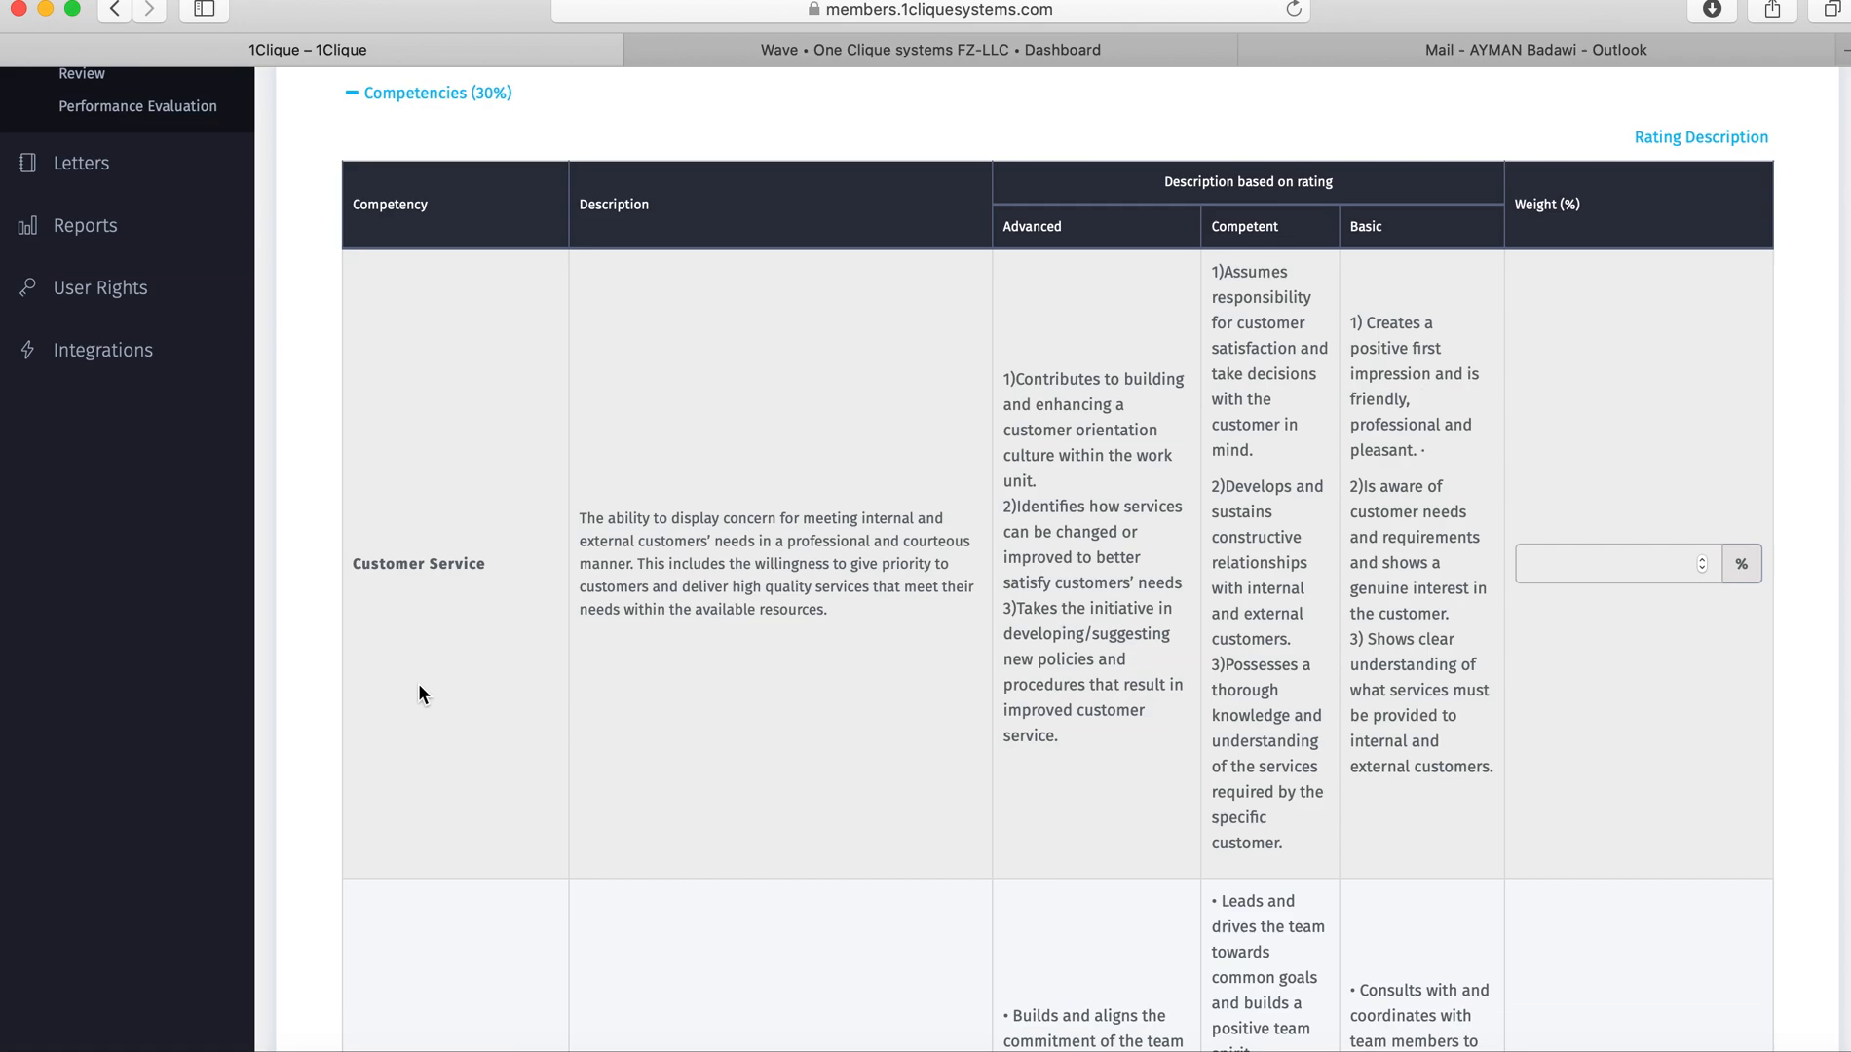
scroll(576, 689, "down", 8)
scroll(576, 681, "up", 5)
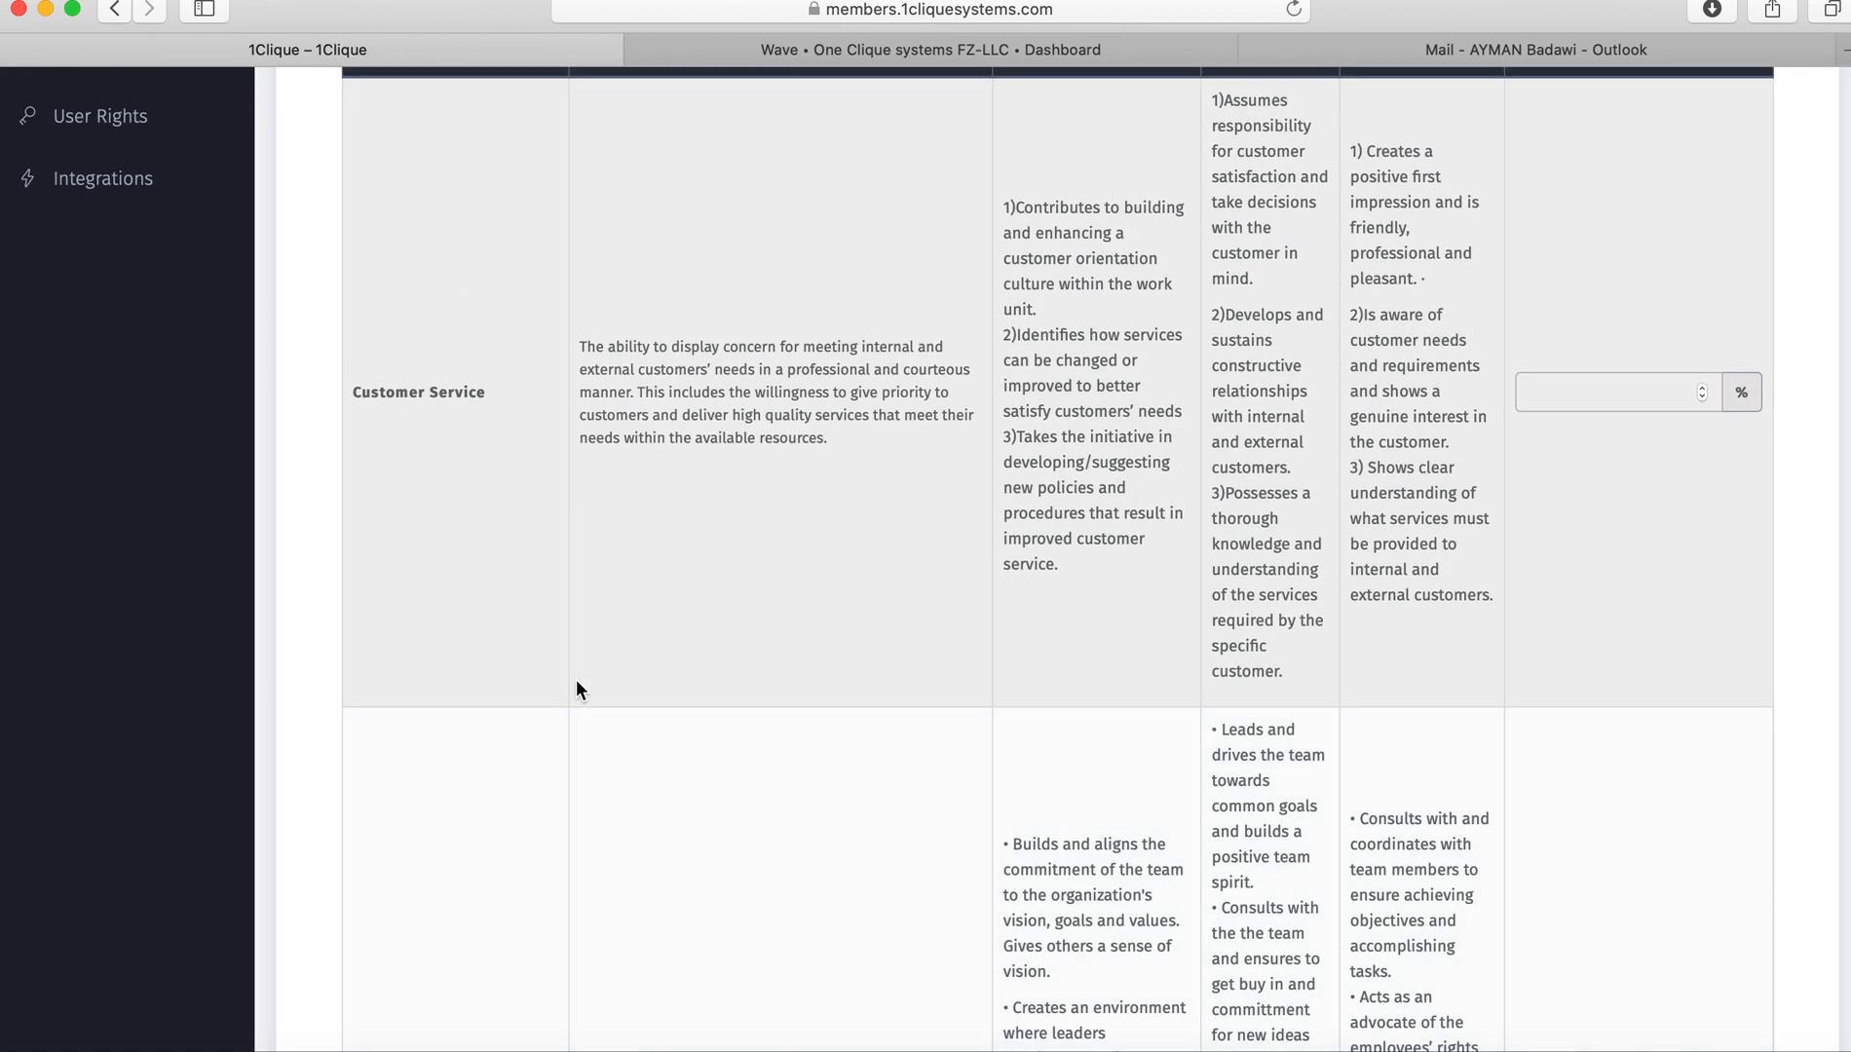
scroll(1084, 614, "down", 13)
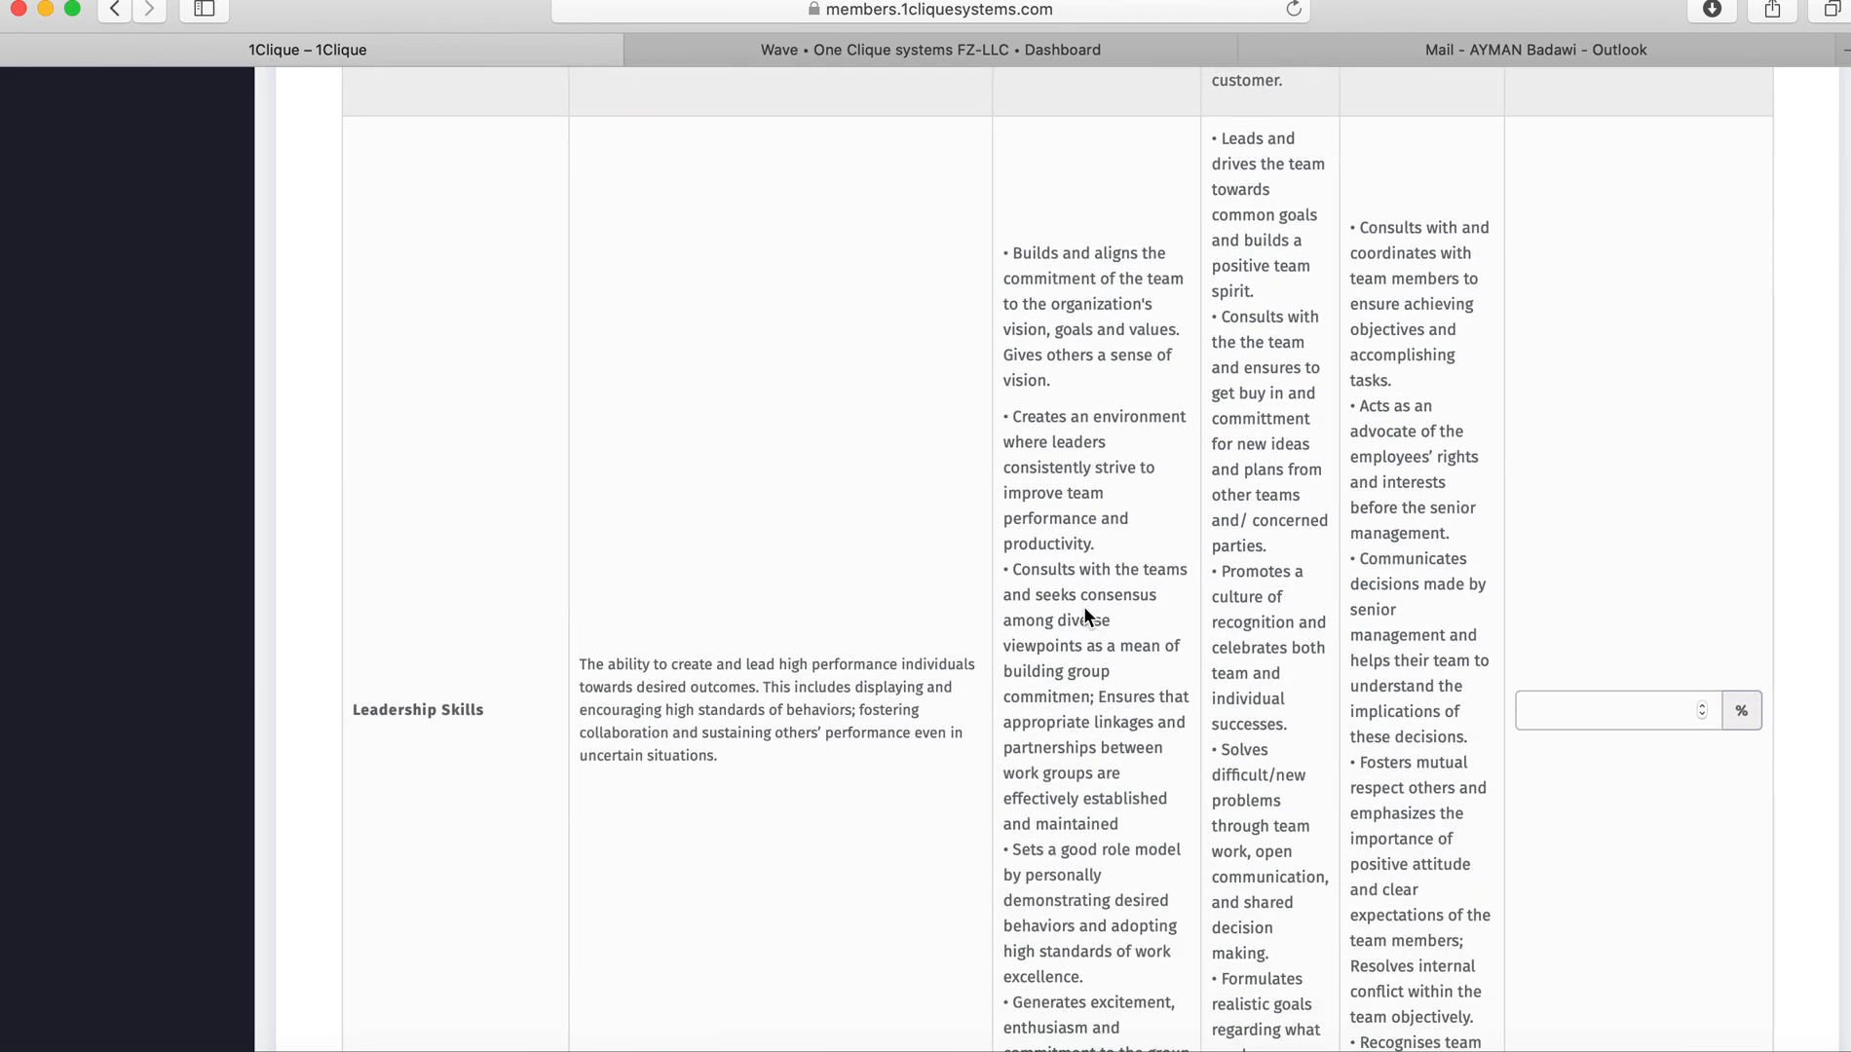
scroll(1085, 606, "down", 3)
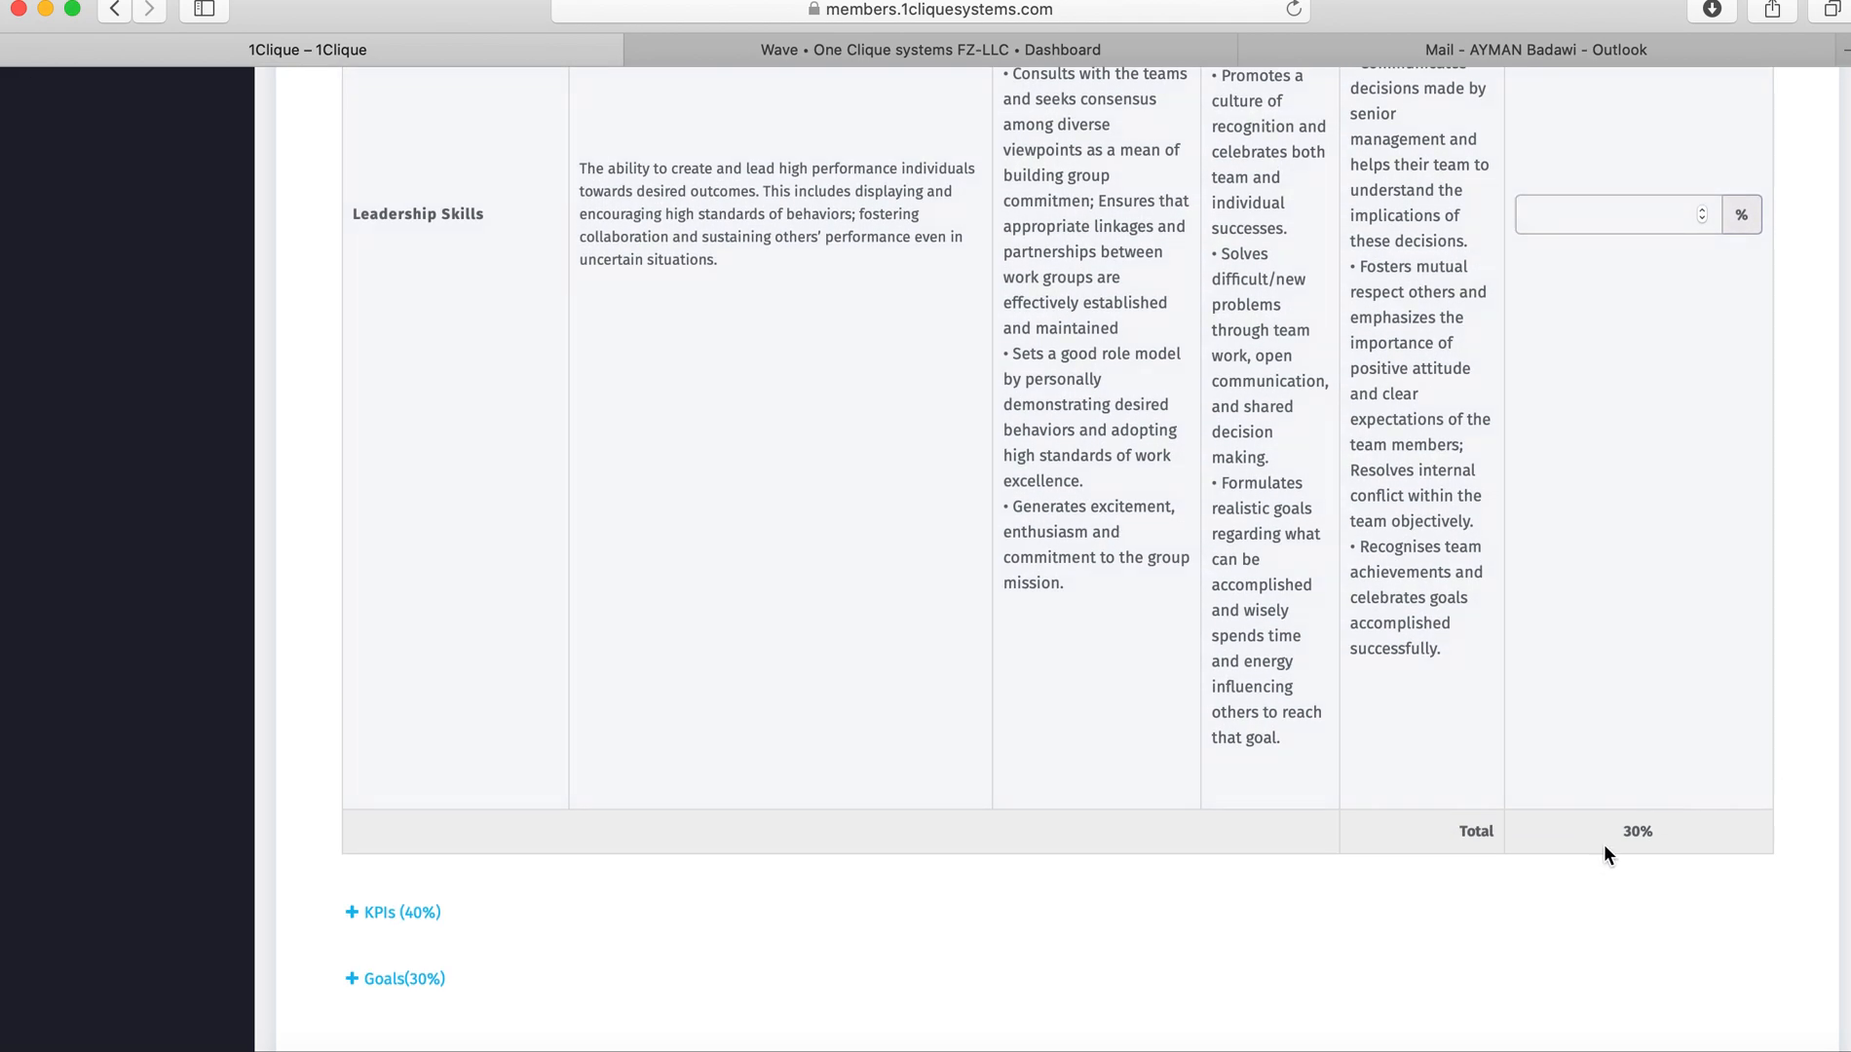
scroll(1604, 843, "up", 10)
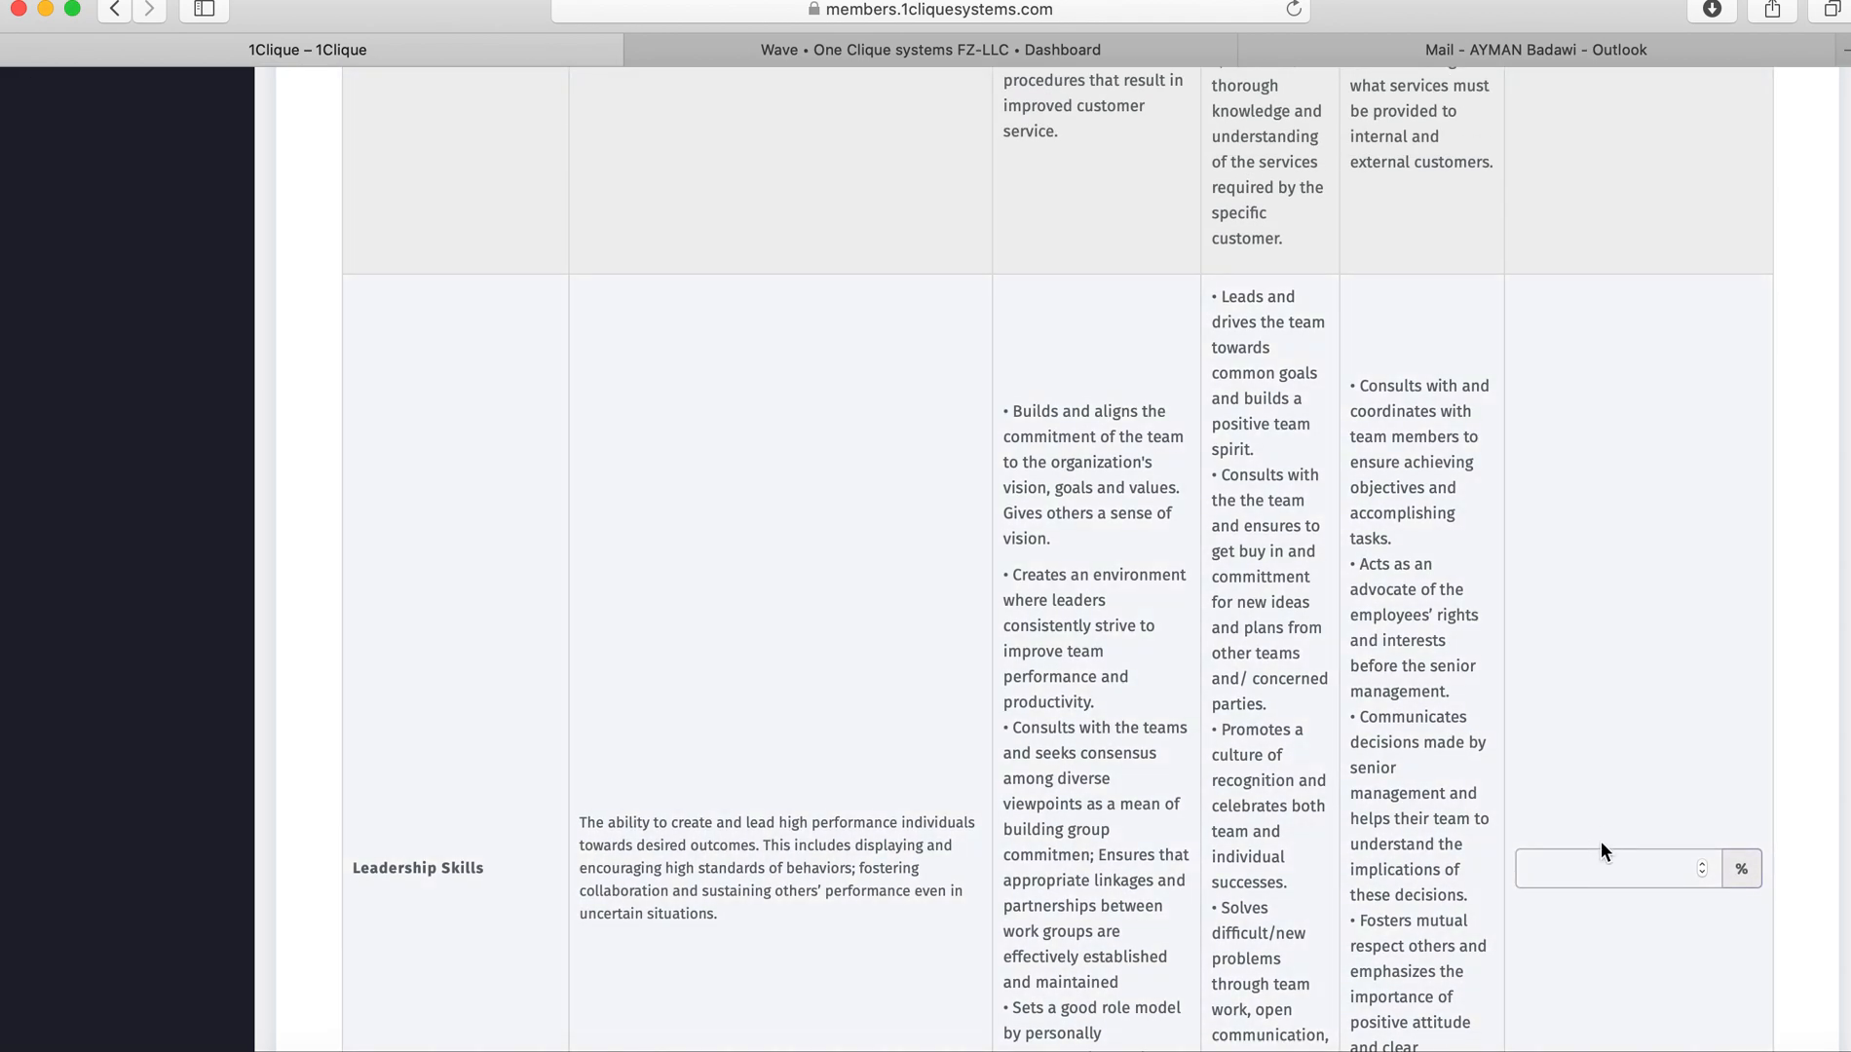
scroll(1601, 840, "up", 4)
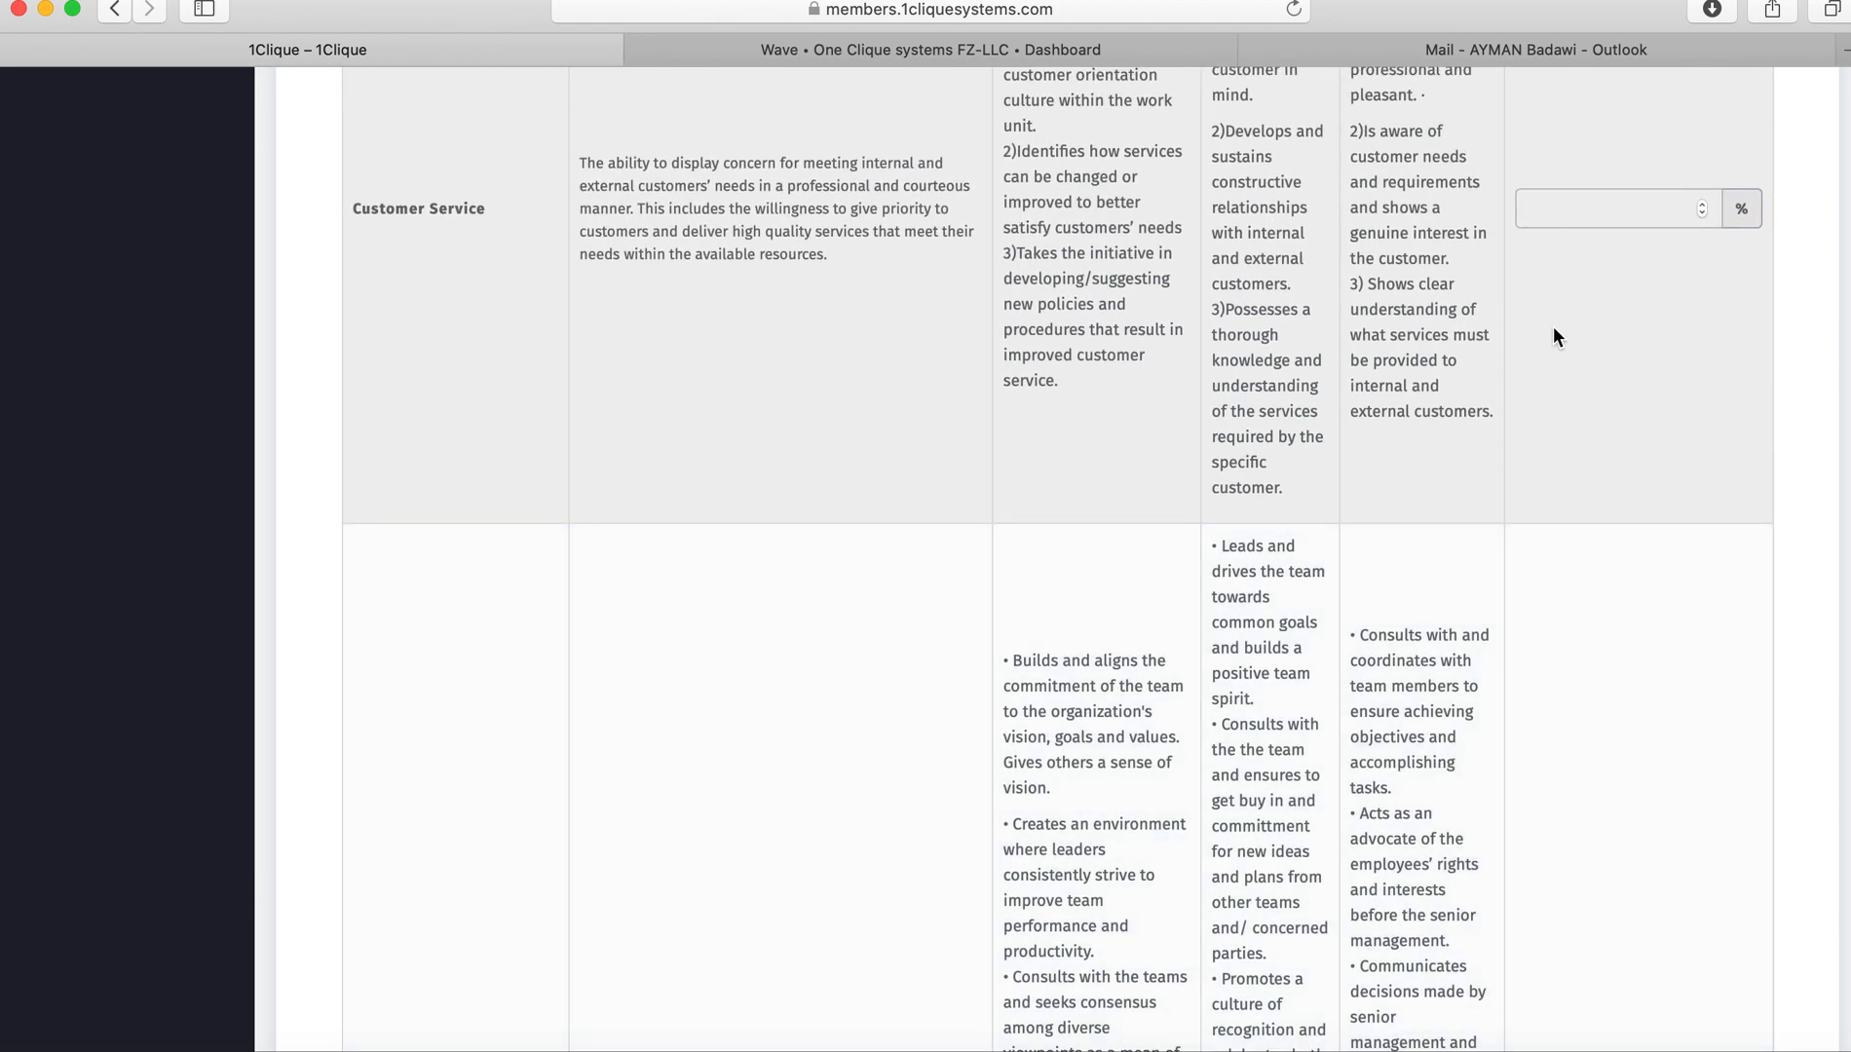
Step: Set the competency weights to 80% for Customer Service and 10% for Leadership Skills
left_click(1562, 208)
type("80")
scroll(1628, 591, "down", 3)
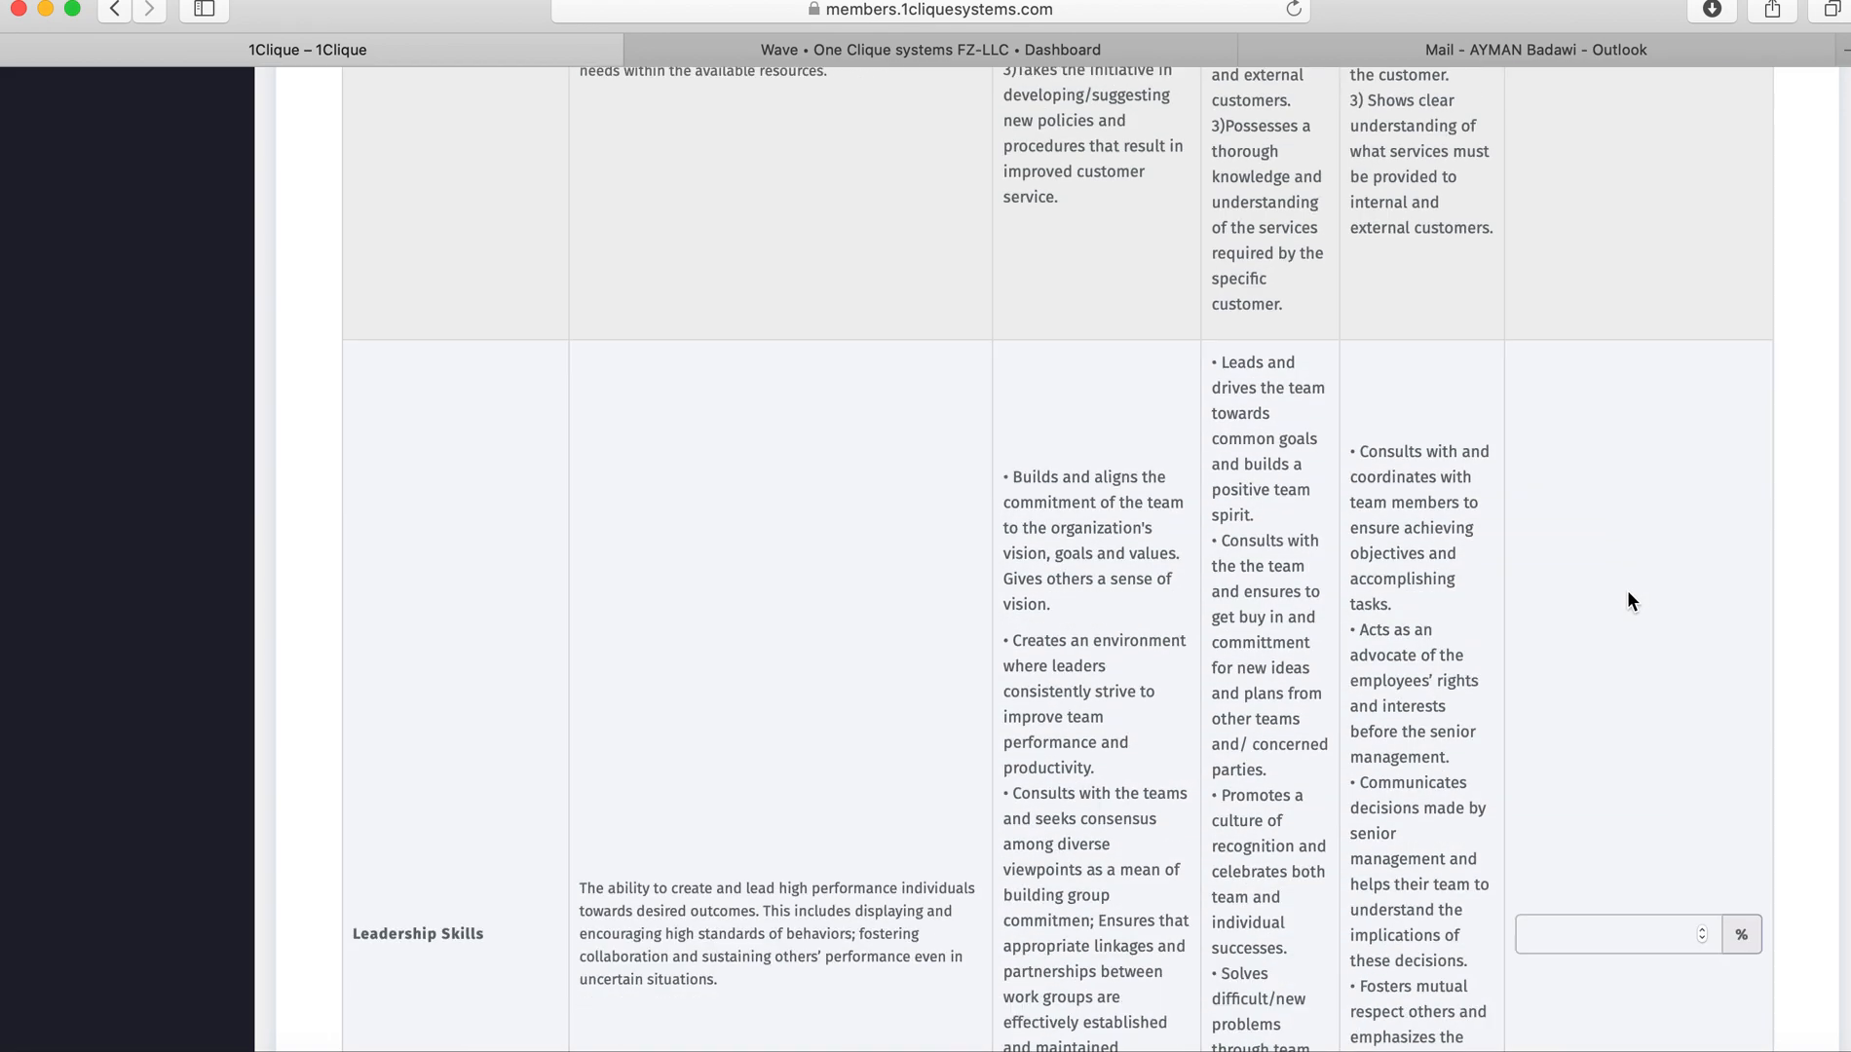
scroll(1627, 590, "down", 5)
left_click(1557, 629)
type("10")
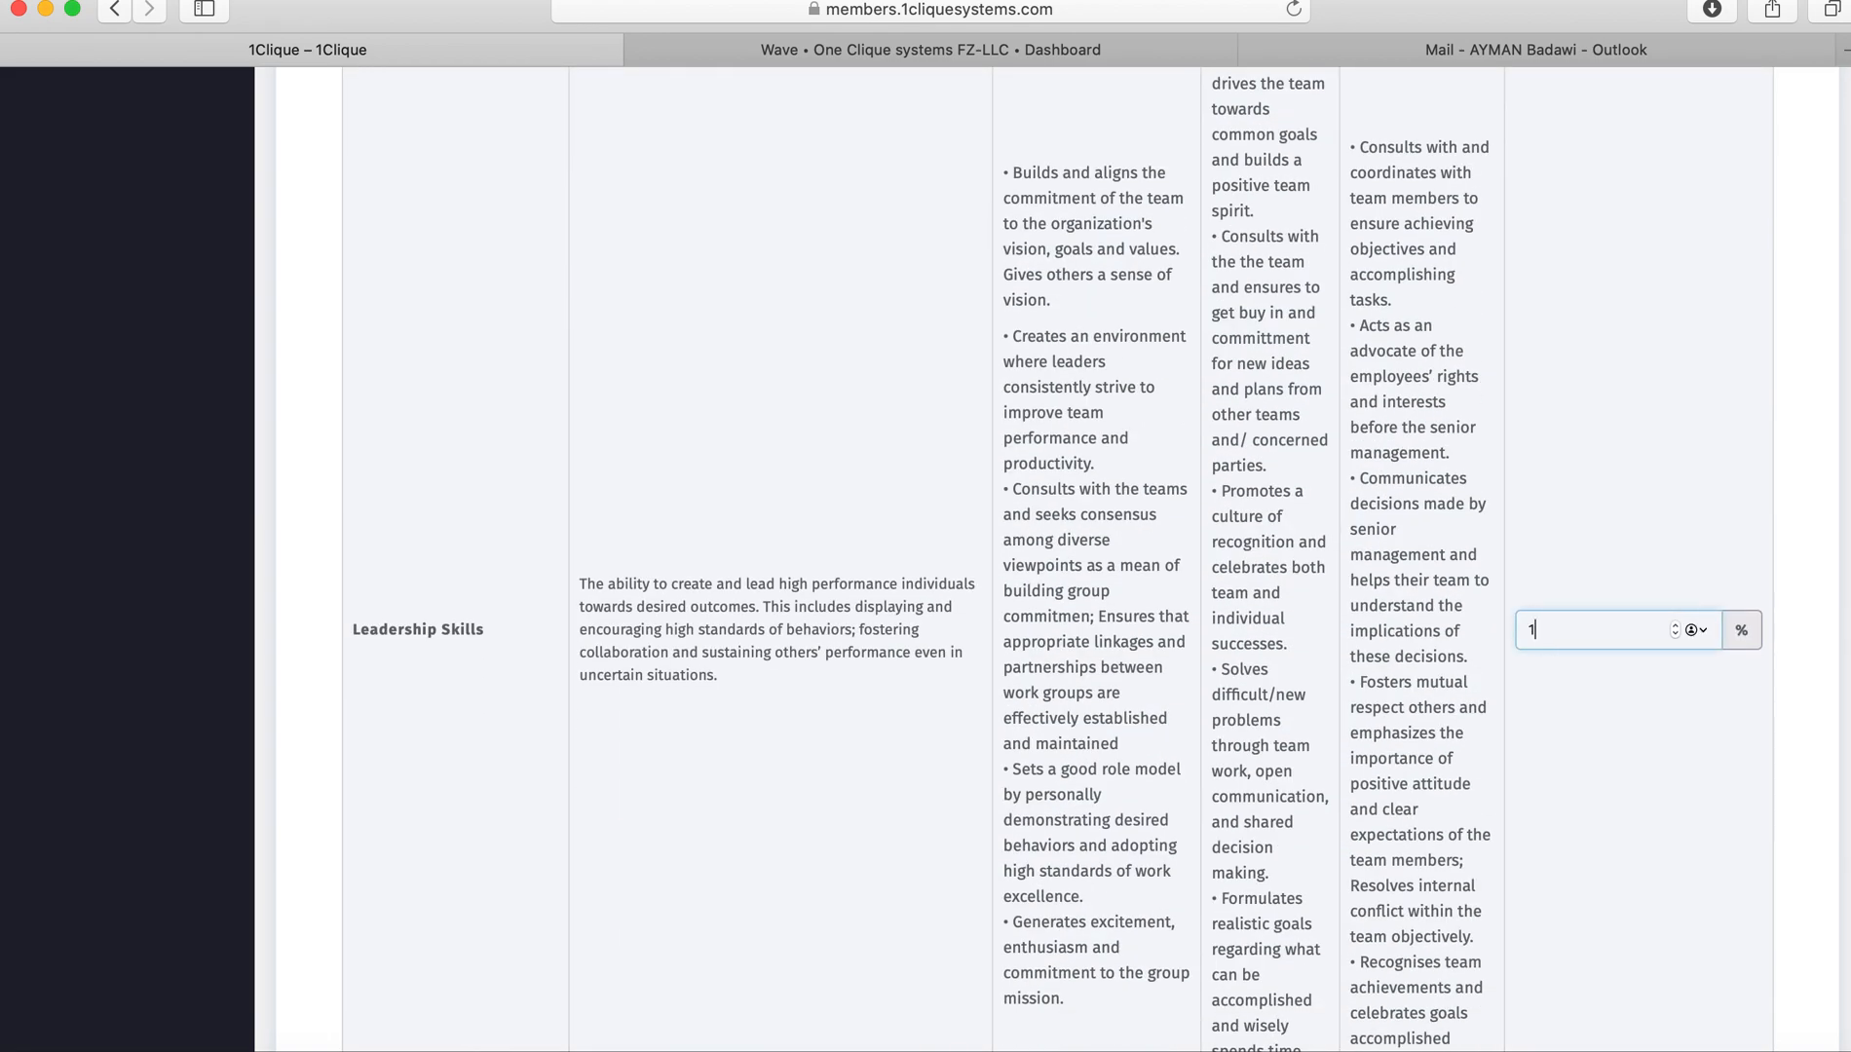
left_click(1531, 702)
scroll(1531, 701, "down", 12)
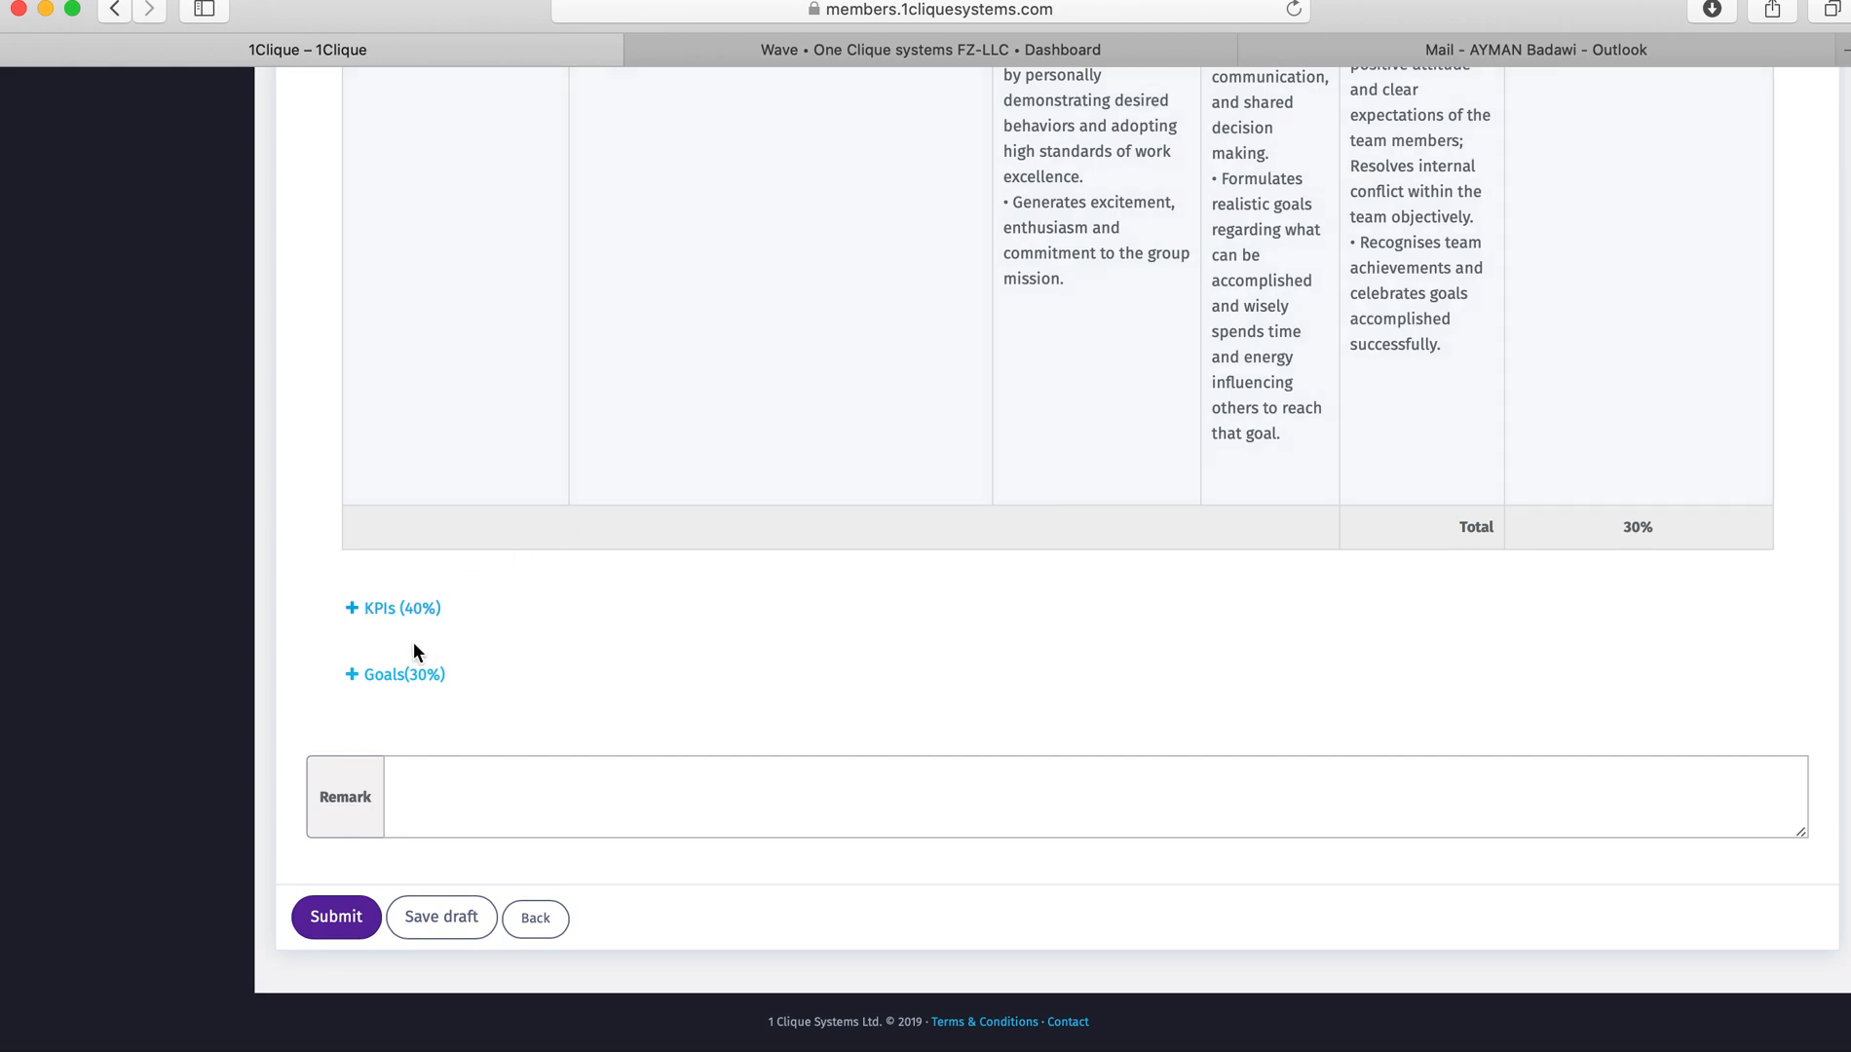
Step: Expand the KPIs section, set both KPI weights to 15%, and check the KPI rating descriptions
left_click(395, 612)
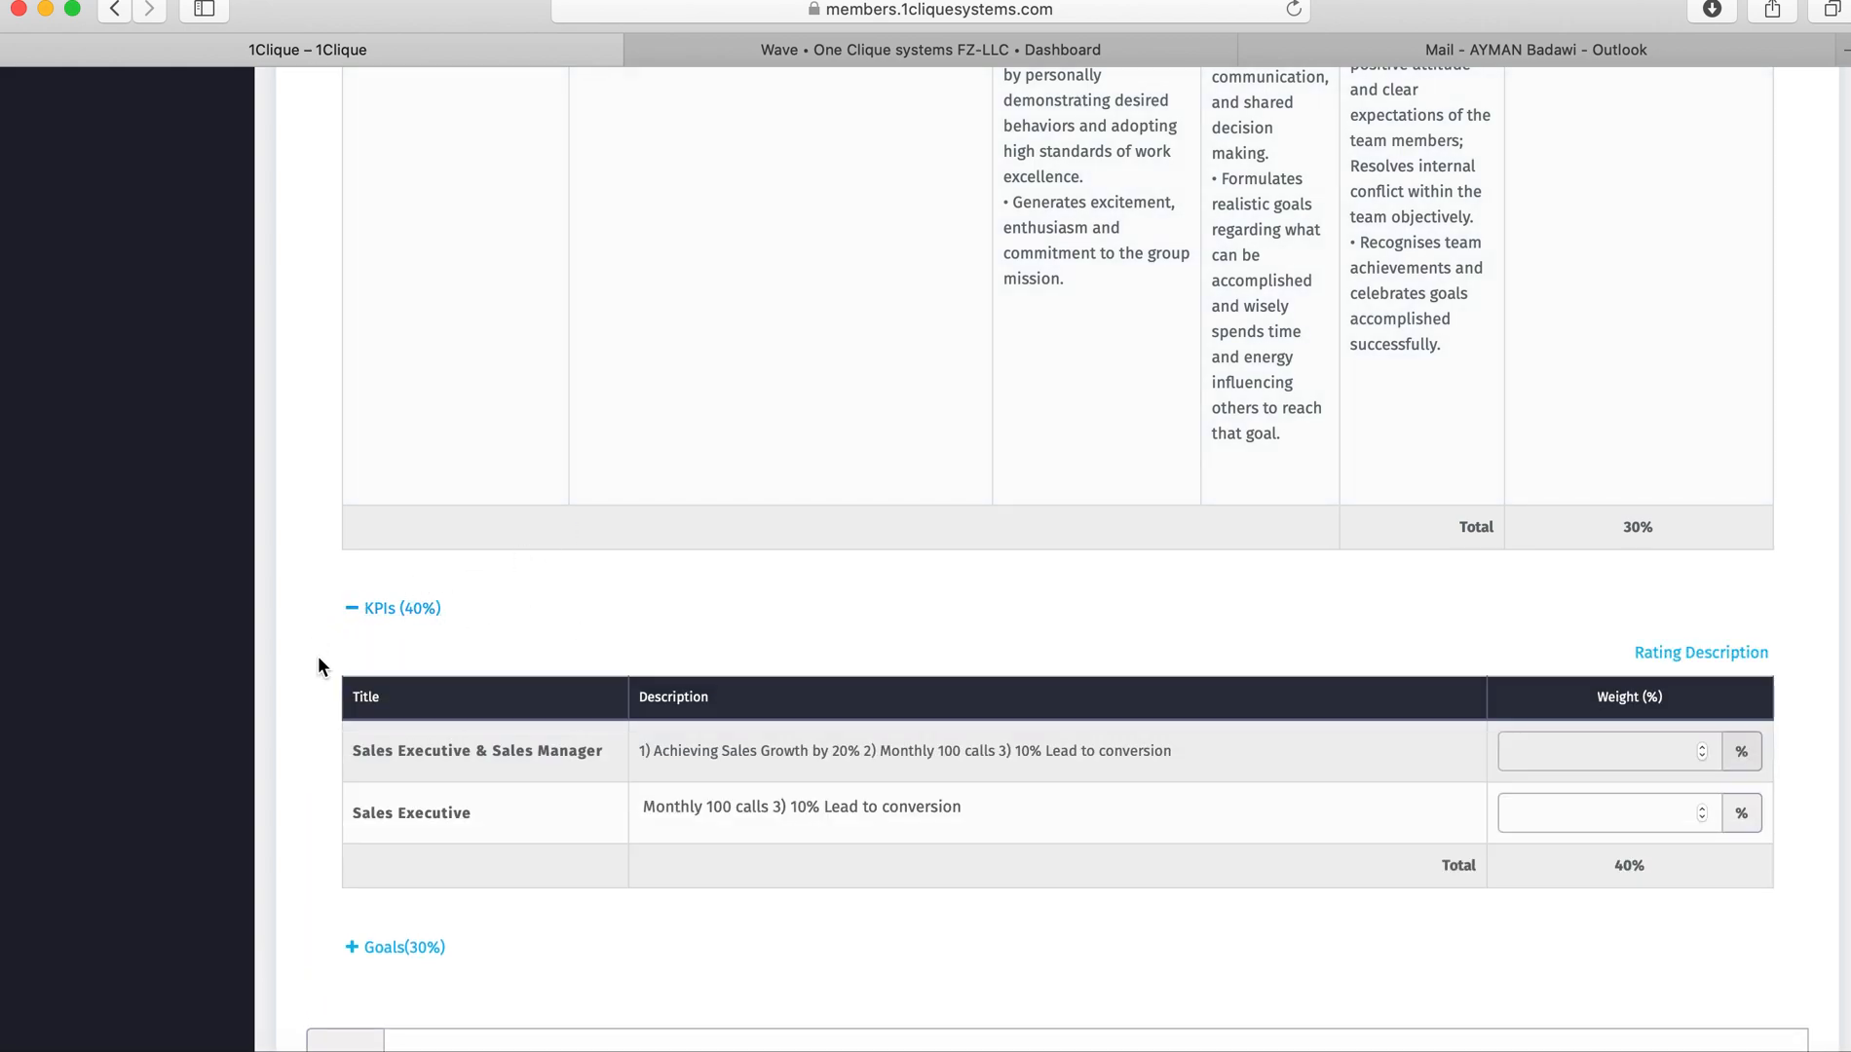
scroll(837, 604, "down", 3)
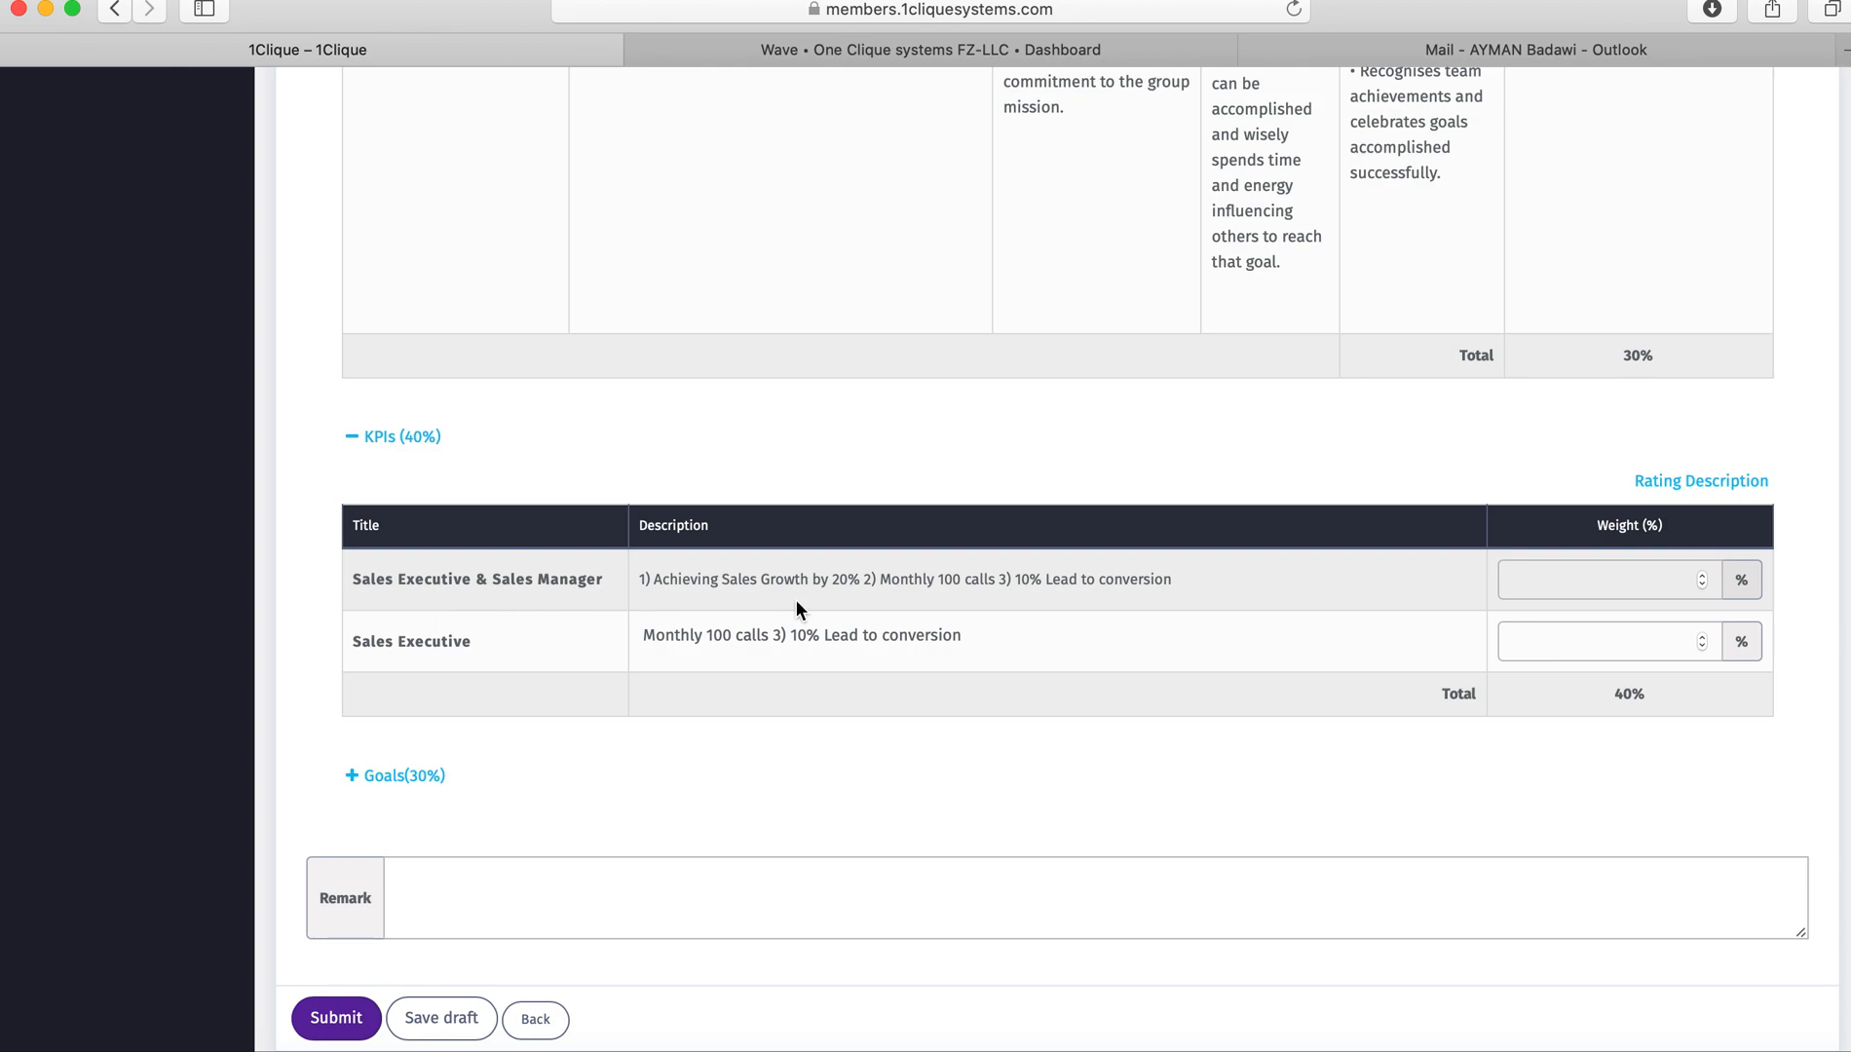
left_click(1563, 579)
type("15")
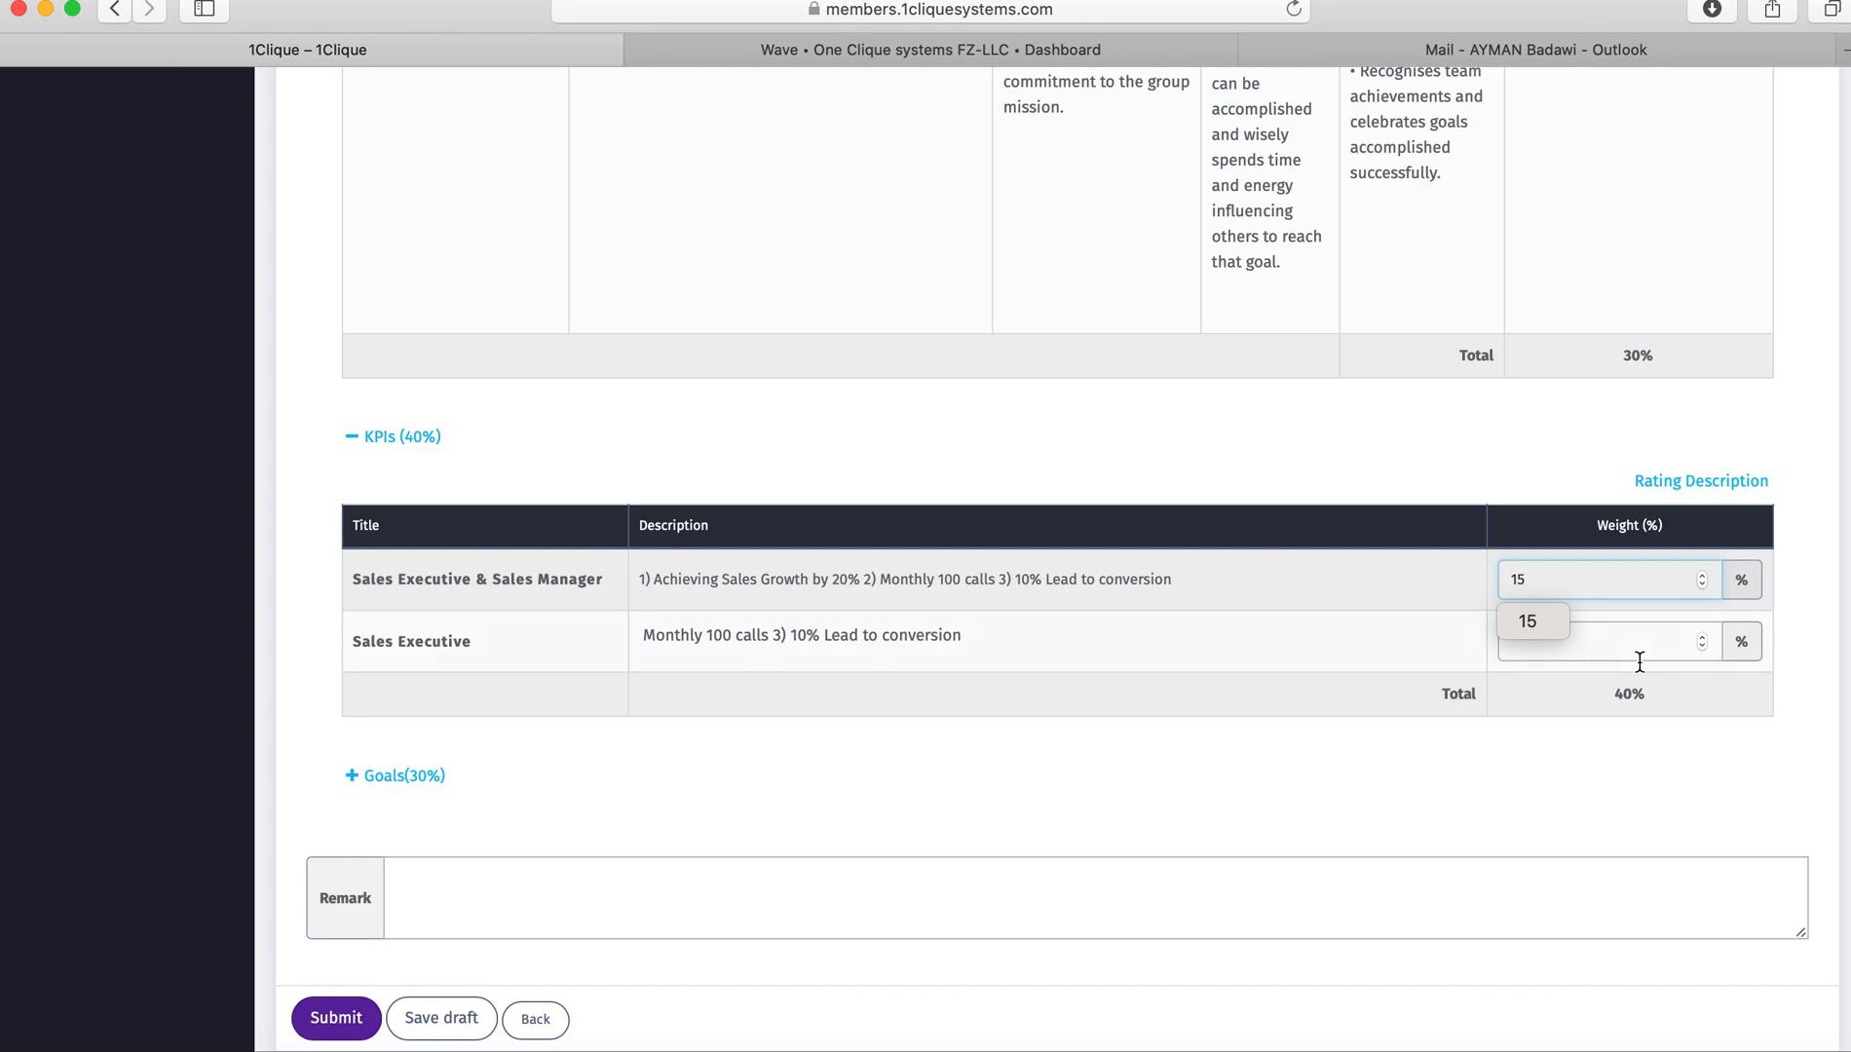
left_click(1614, 646)
type("15")
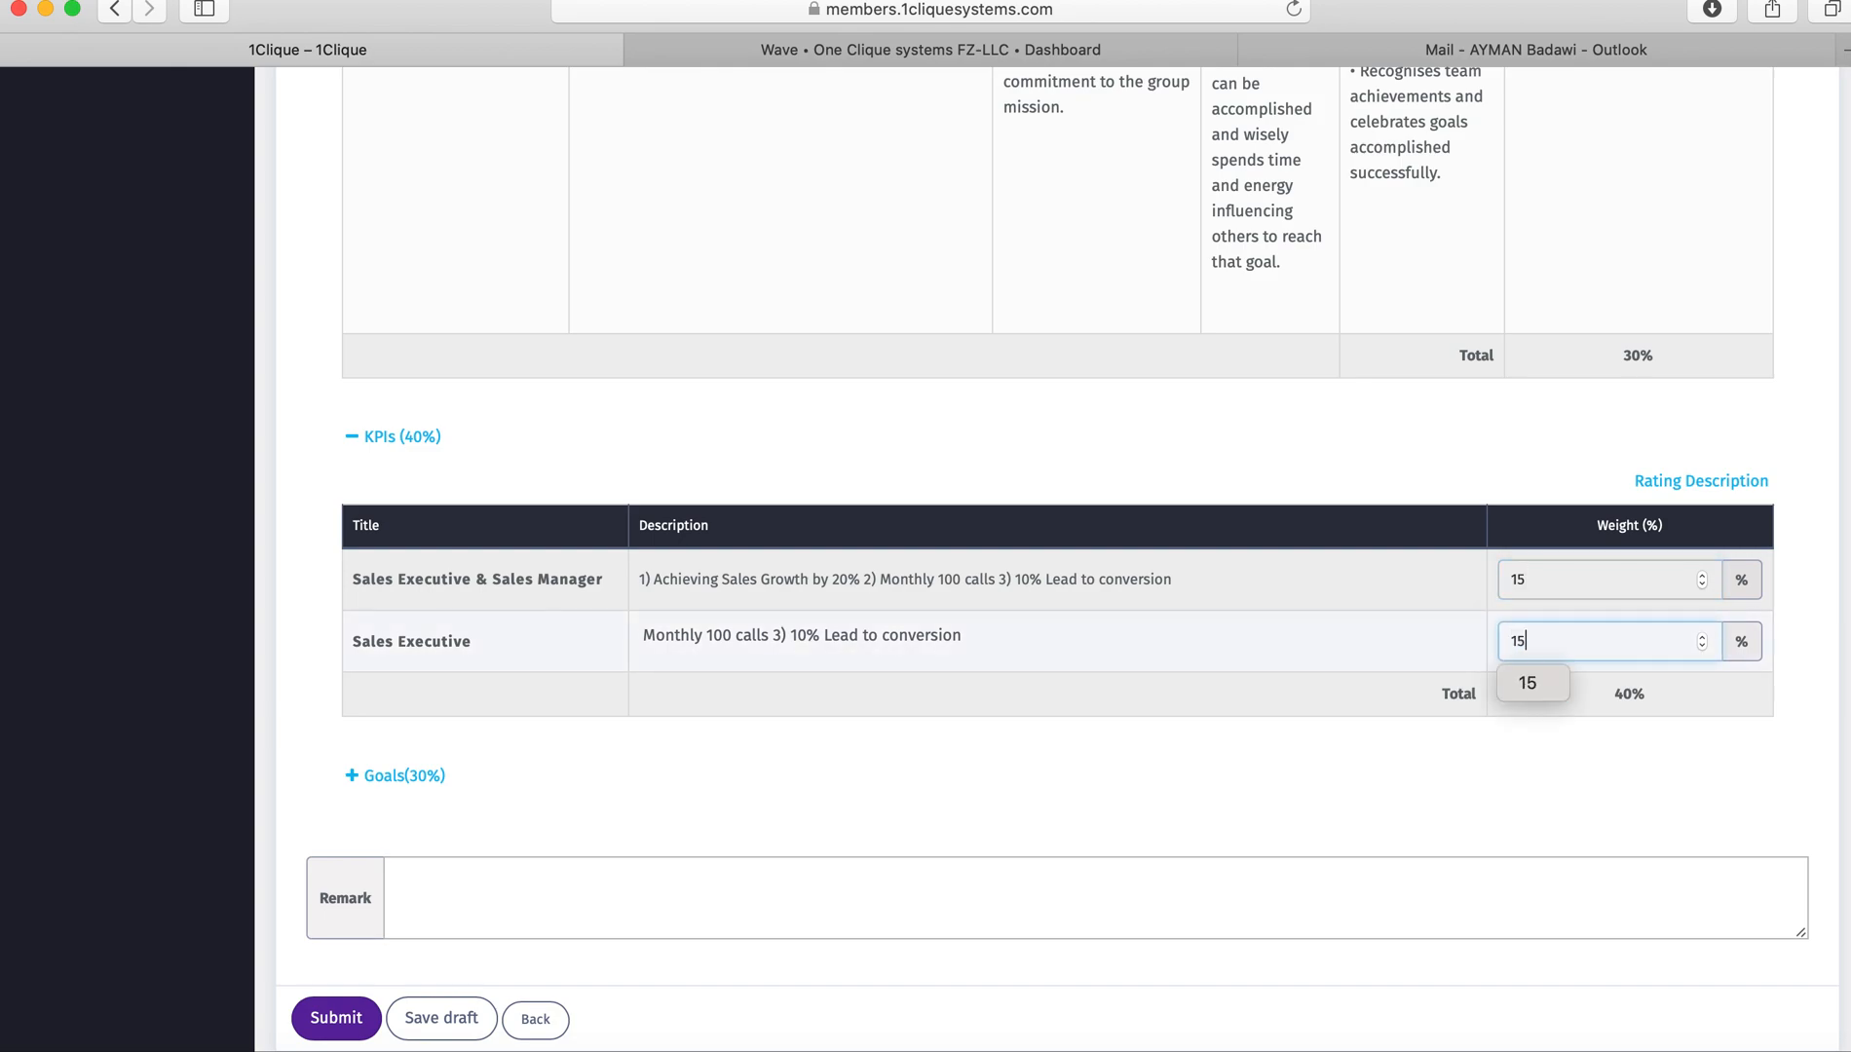
left_click(1385, 808)
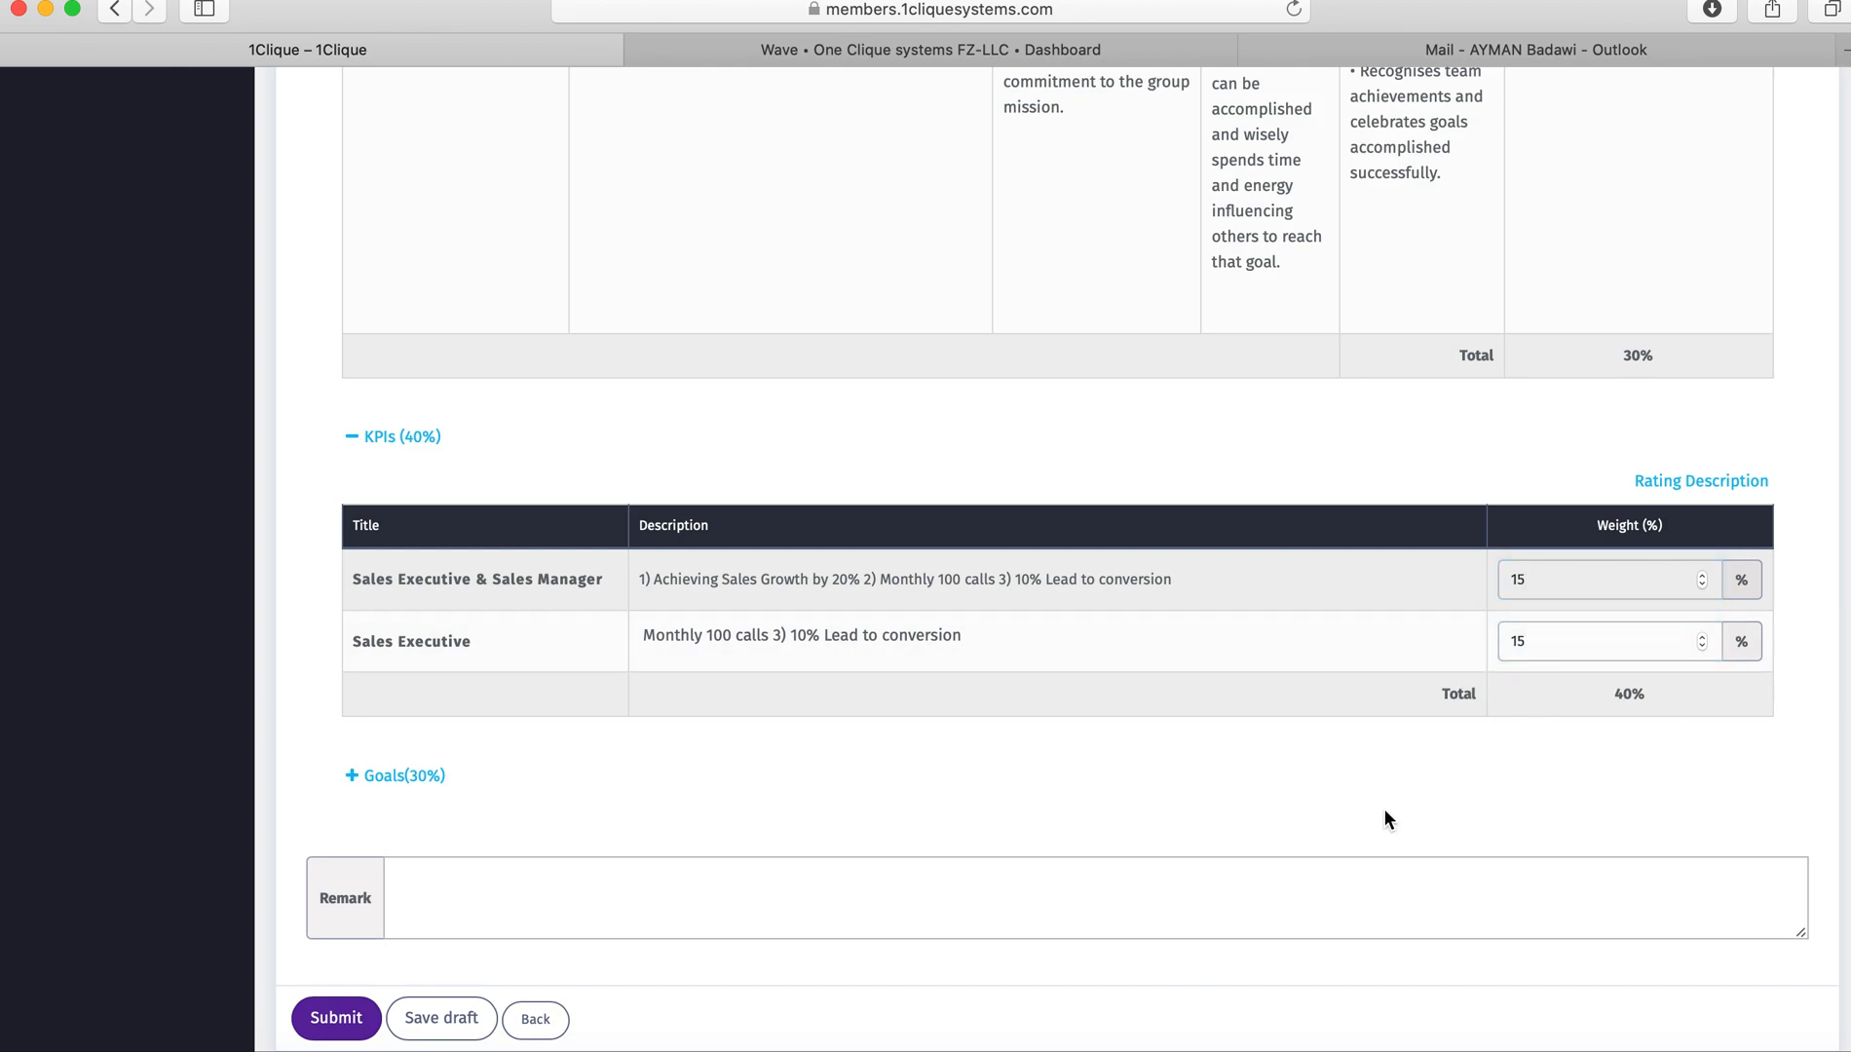
left_click(1696, 492)
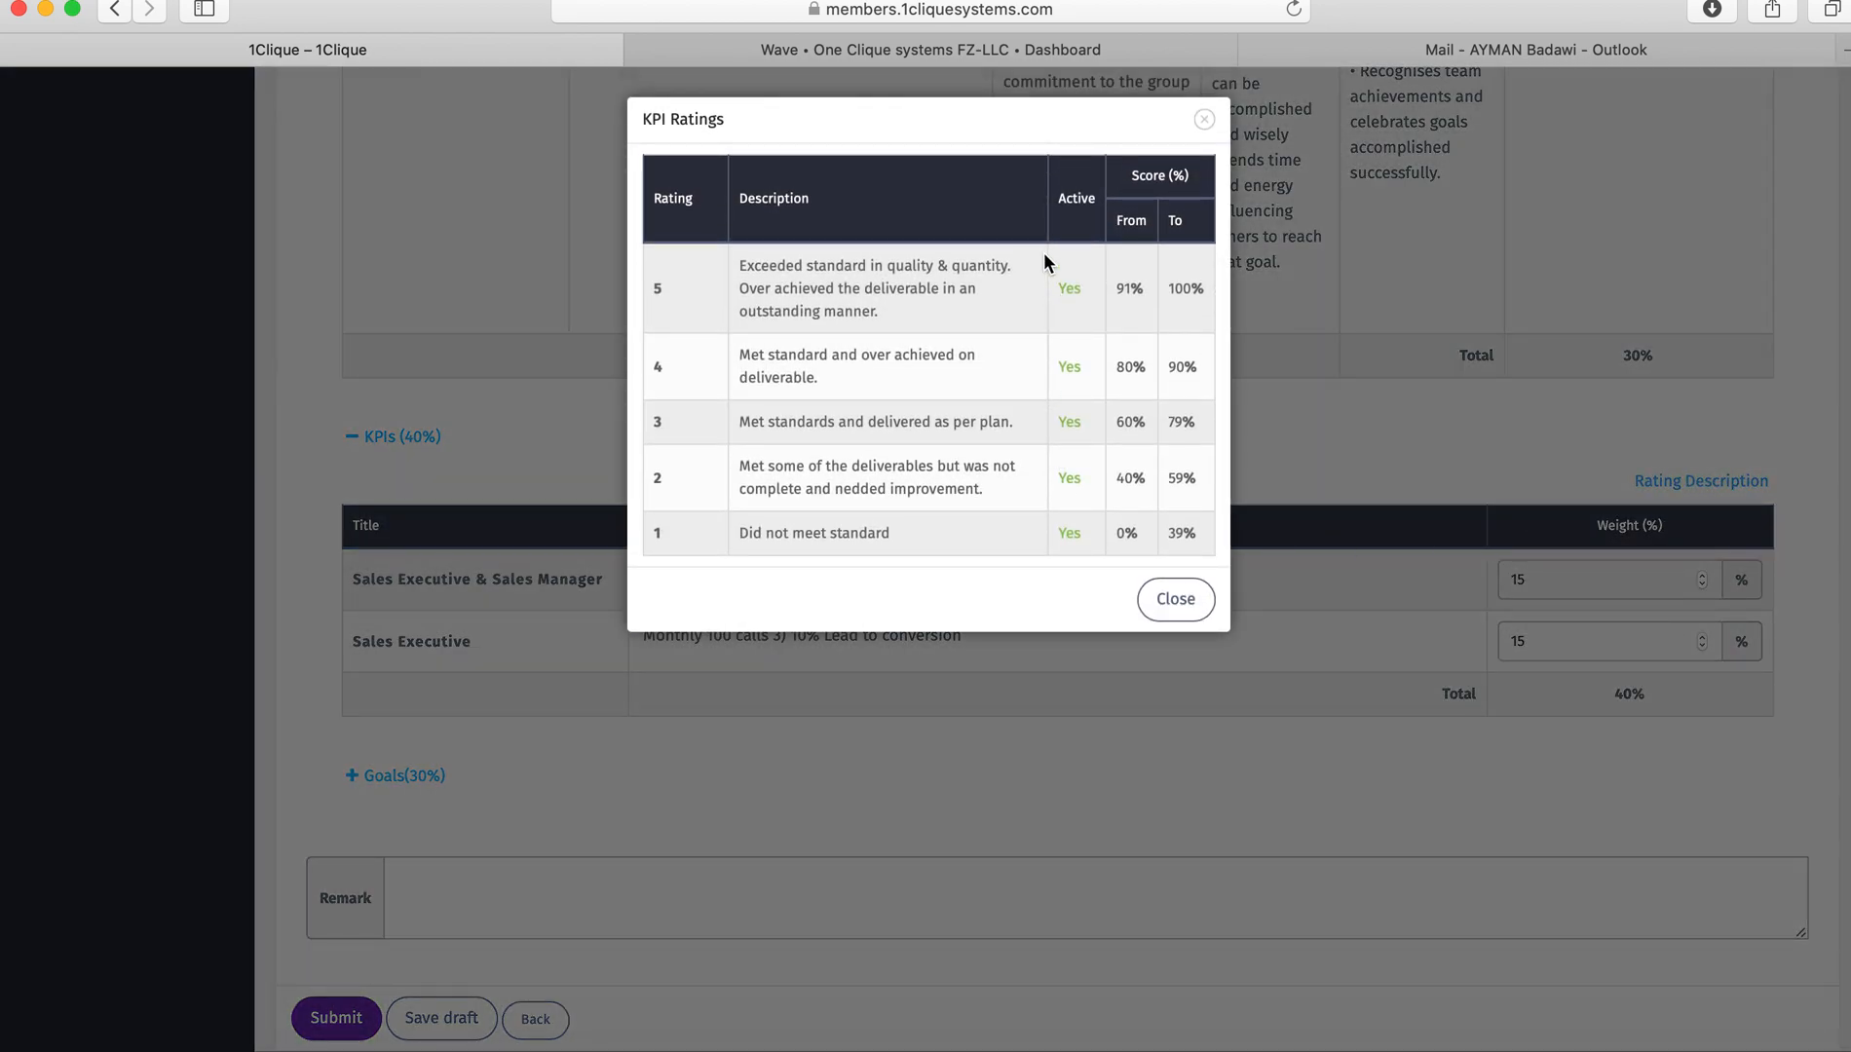
left_click(1174, 599)
Step: Expand the Goals section and begin a new Financial employee goal named "Net Profit"
scroll(804, 757, "down", 2)
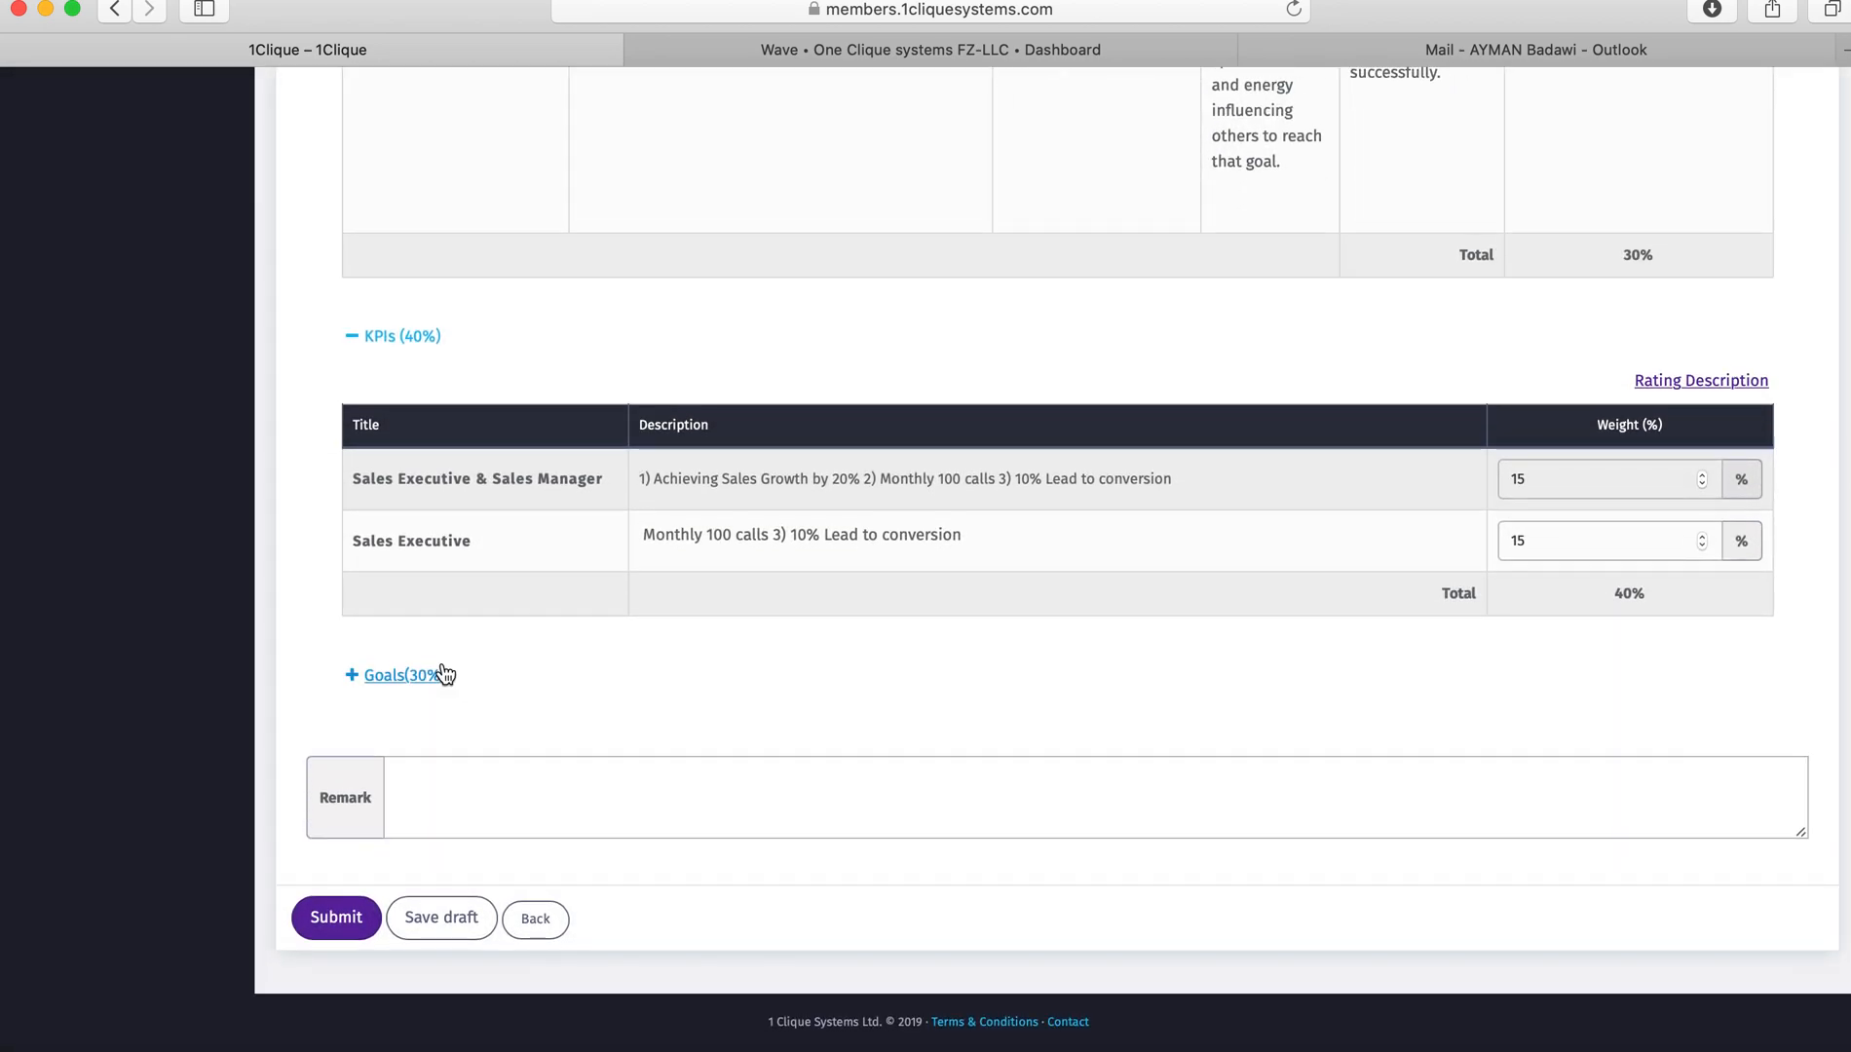
left_click(409, 682)
scroll(896, 620, "down", 3)
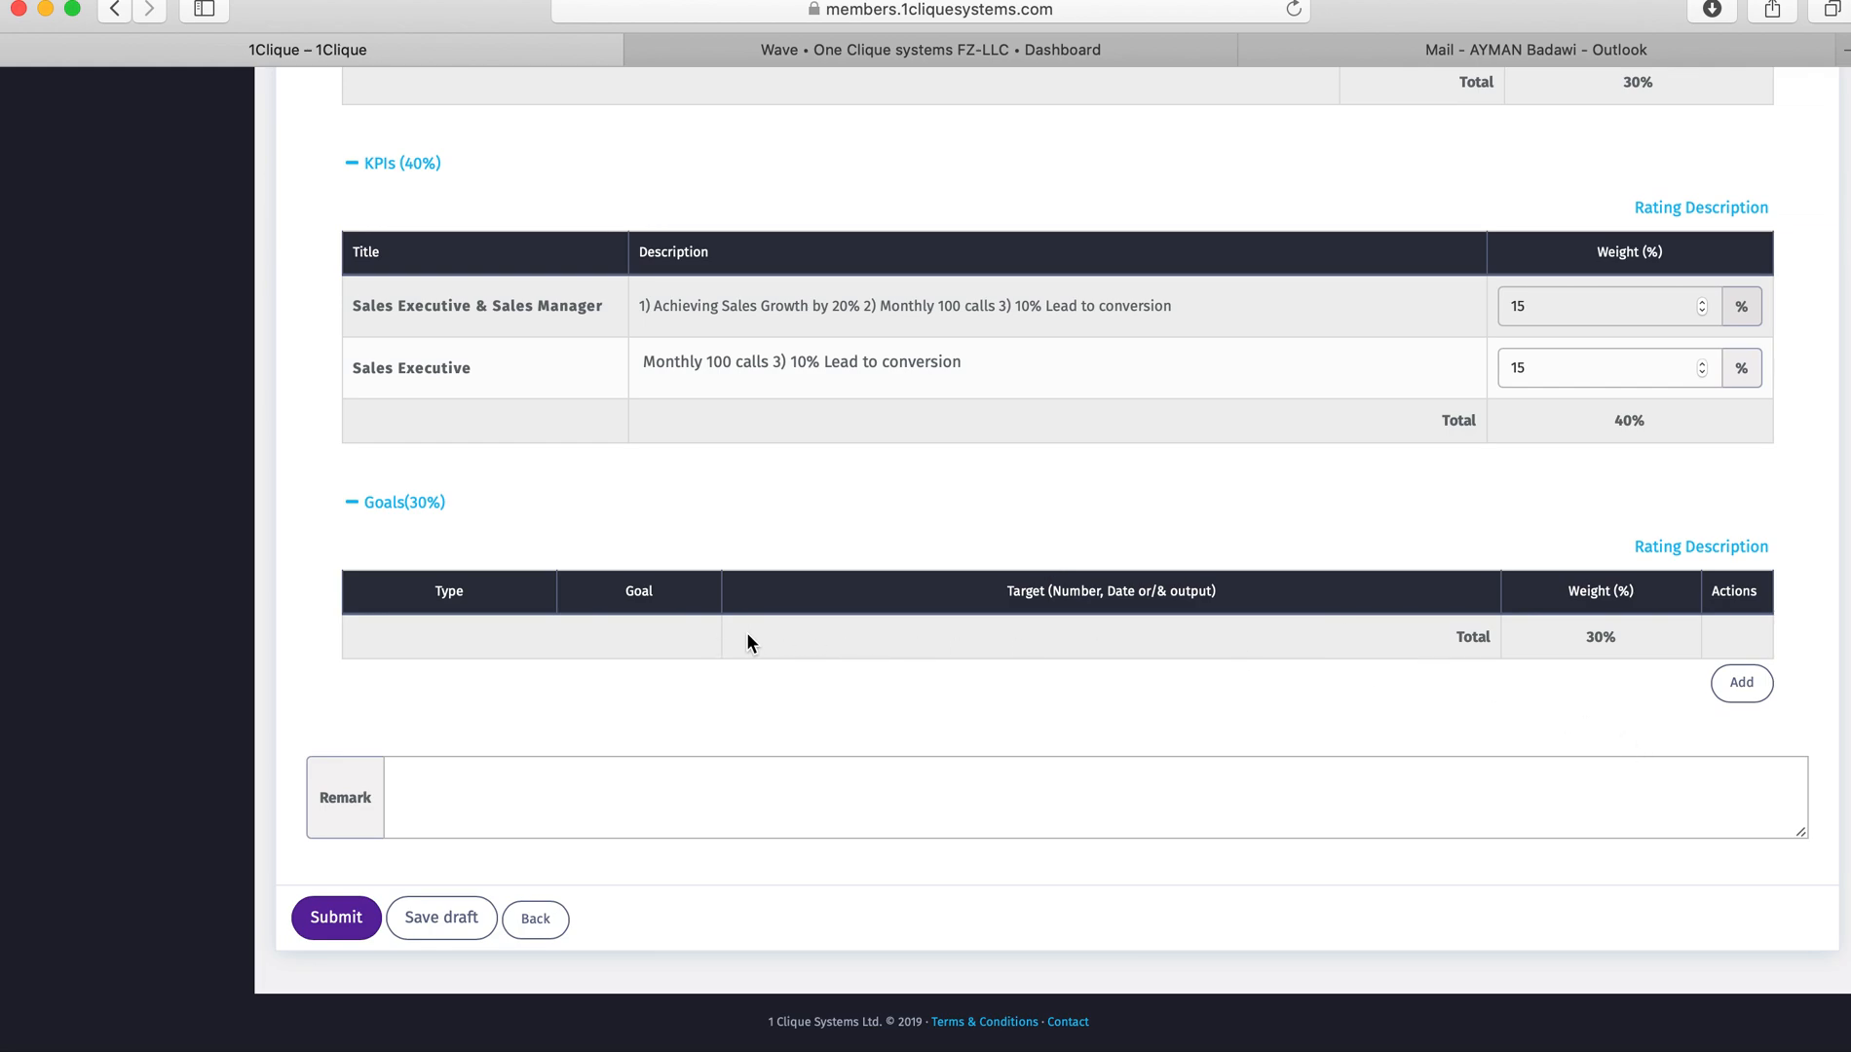
left_click(1743, 687)
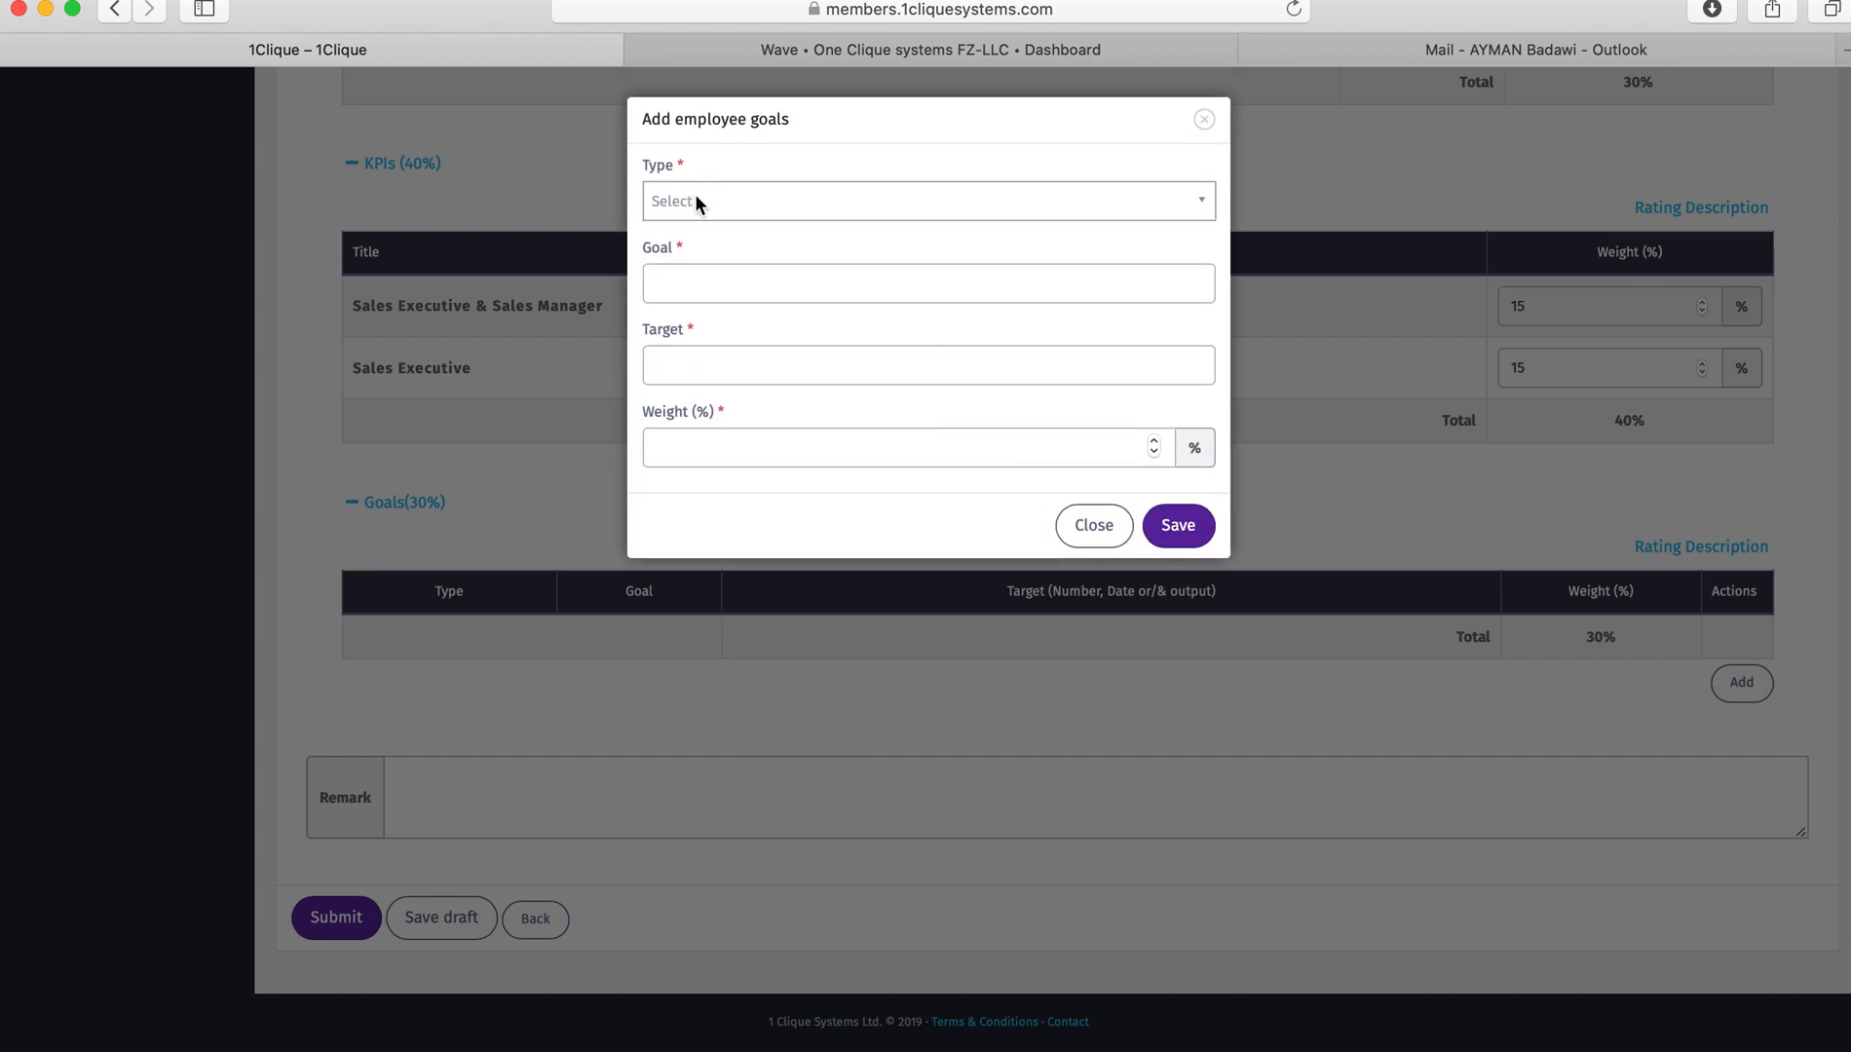
left_click(723, 199)
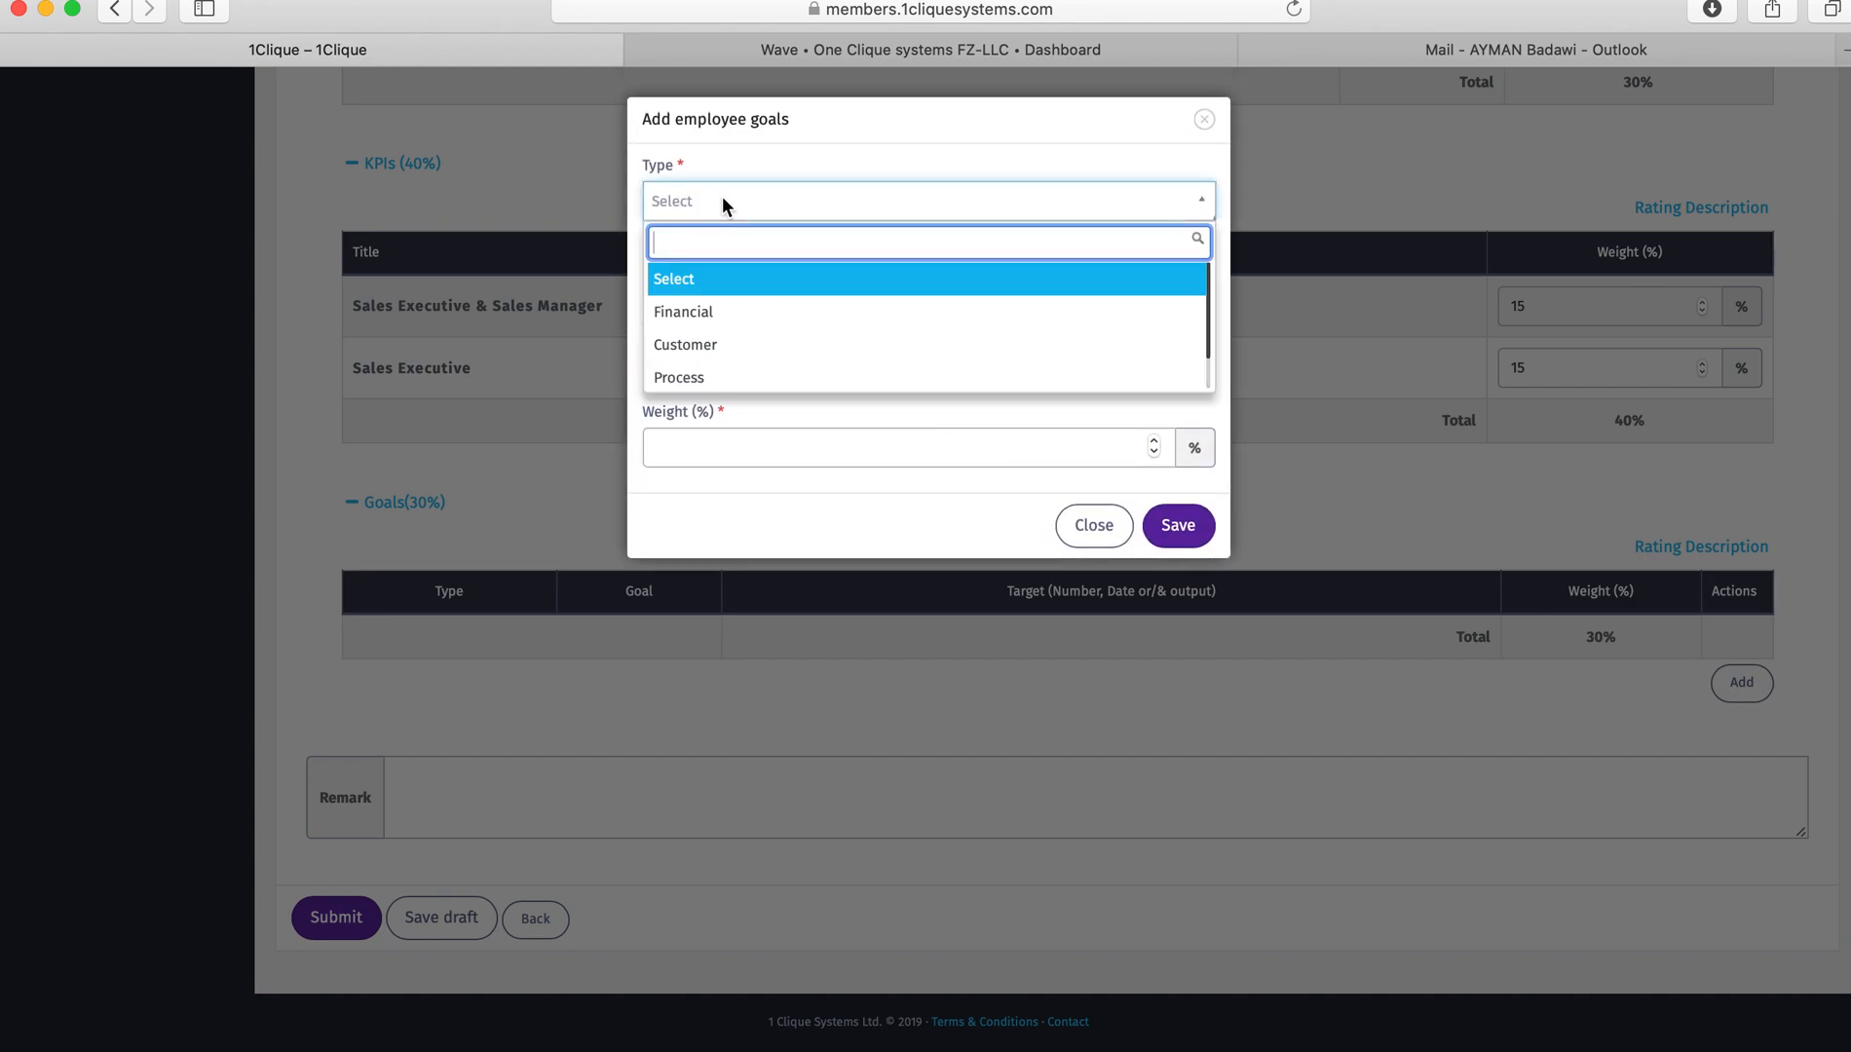
left_click(714, 315)
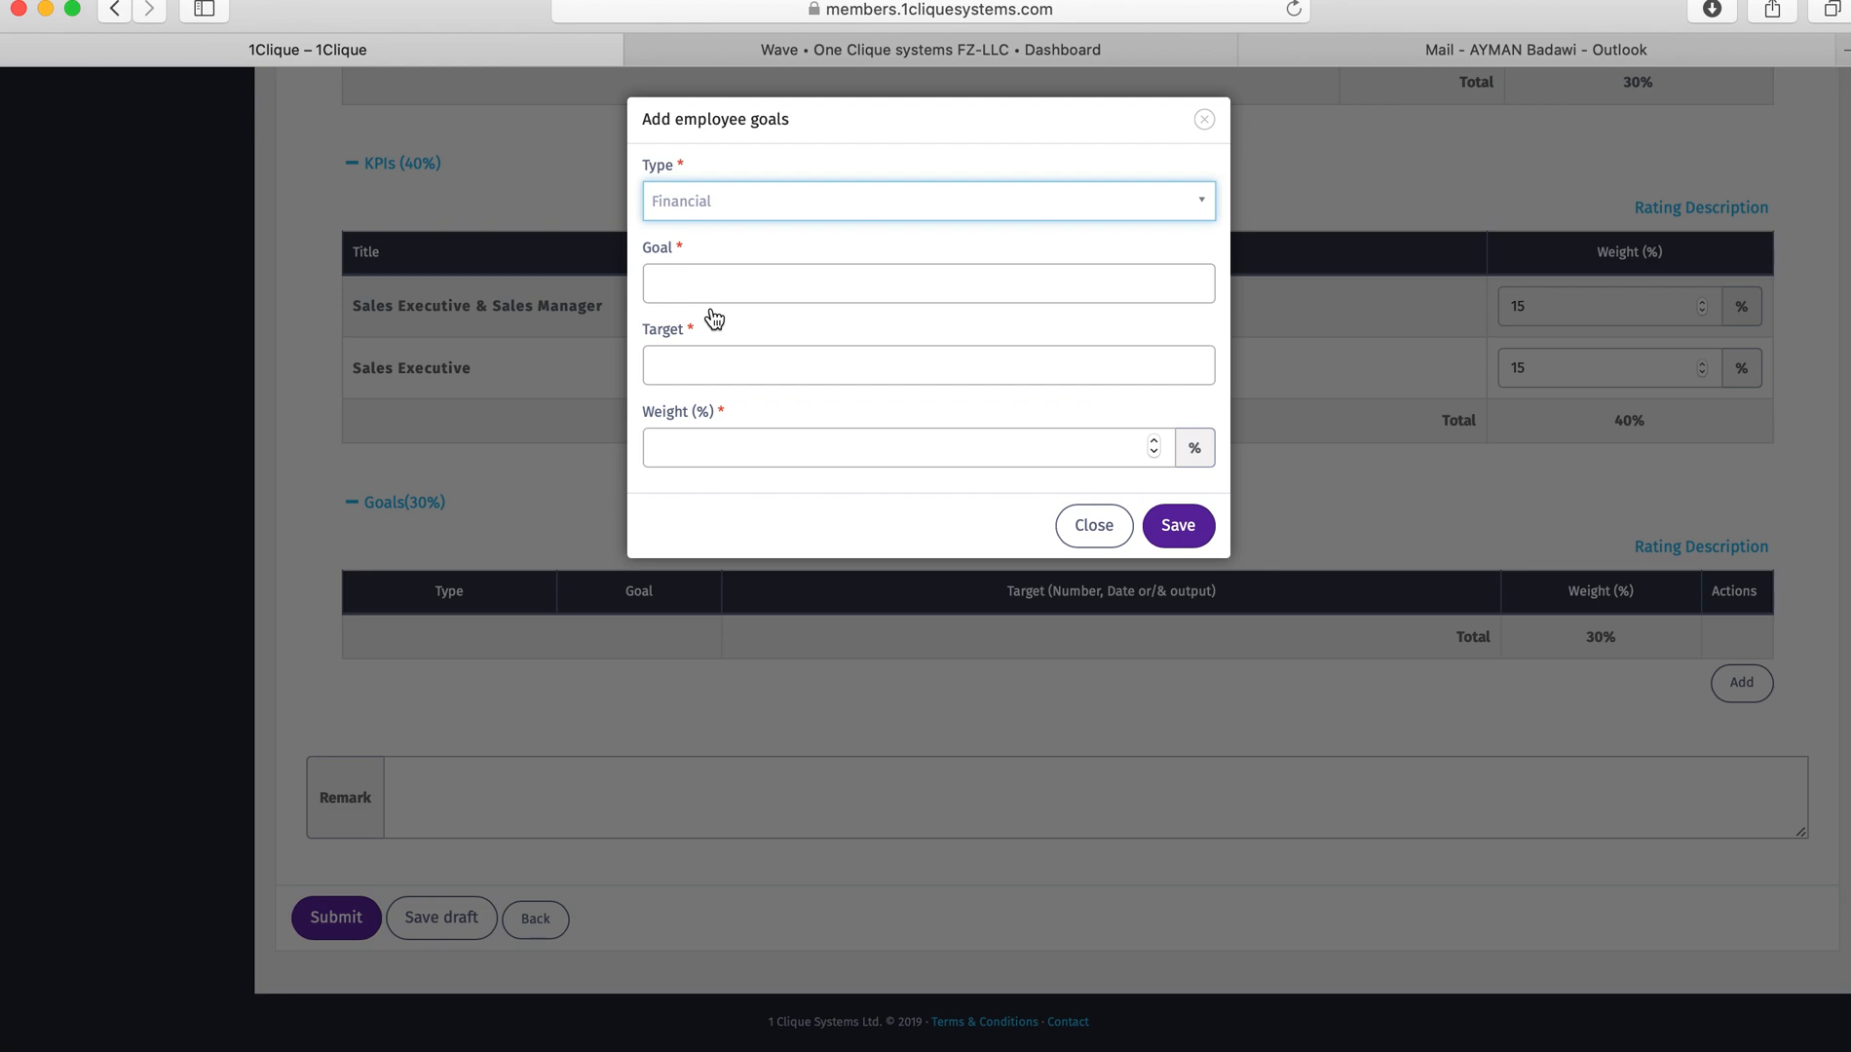
left_click(698, 290)
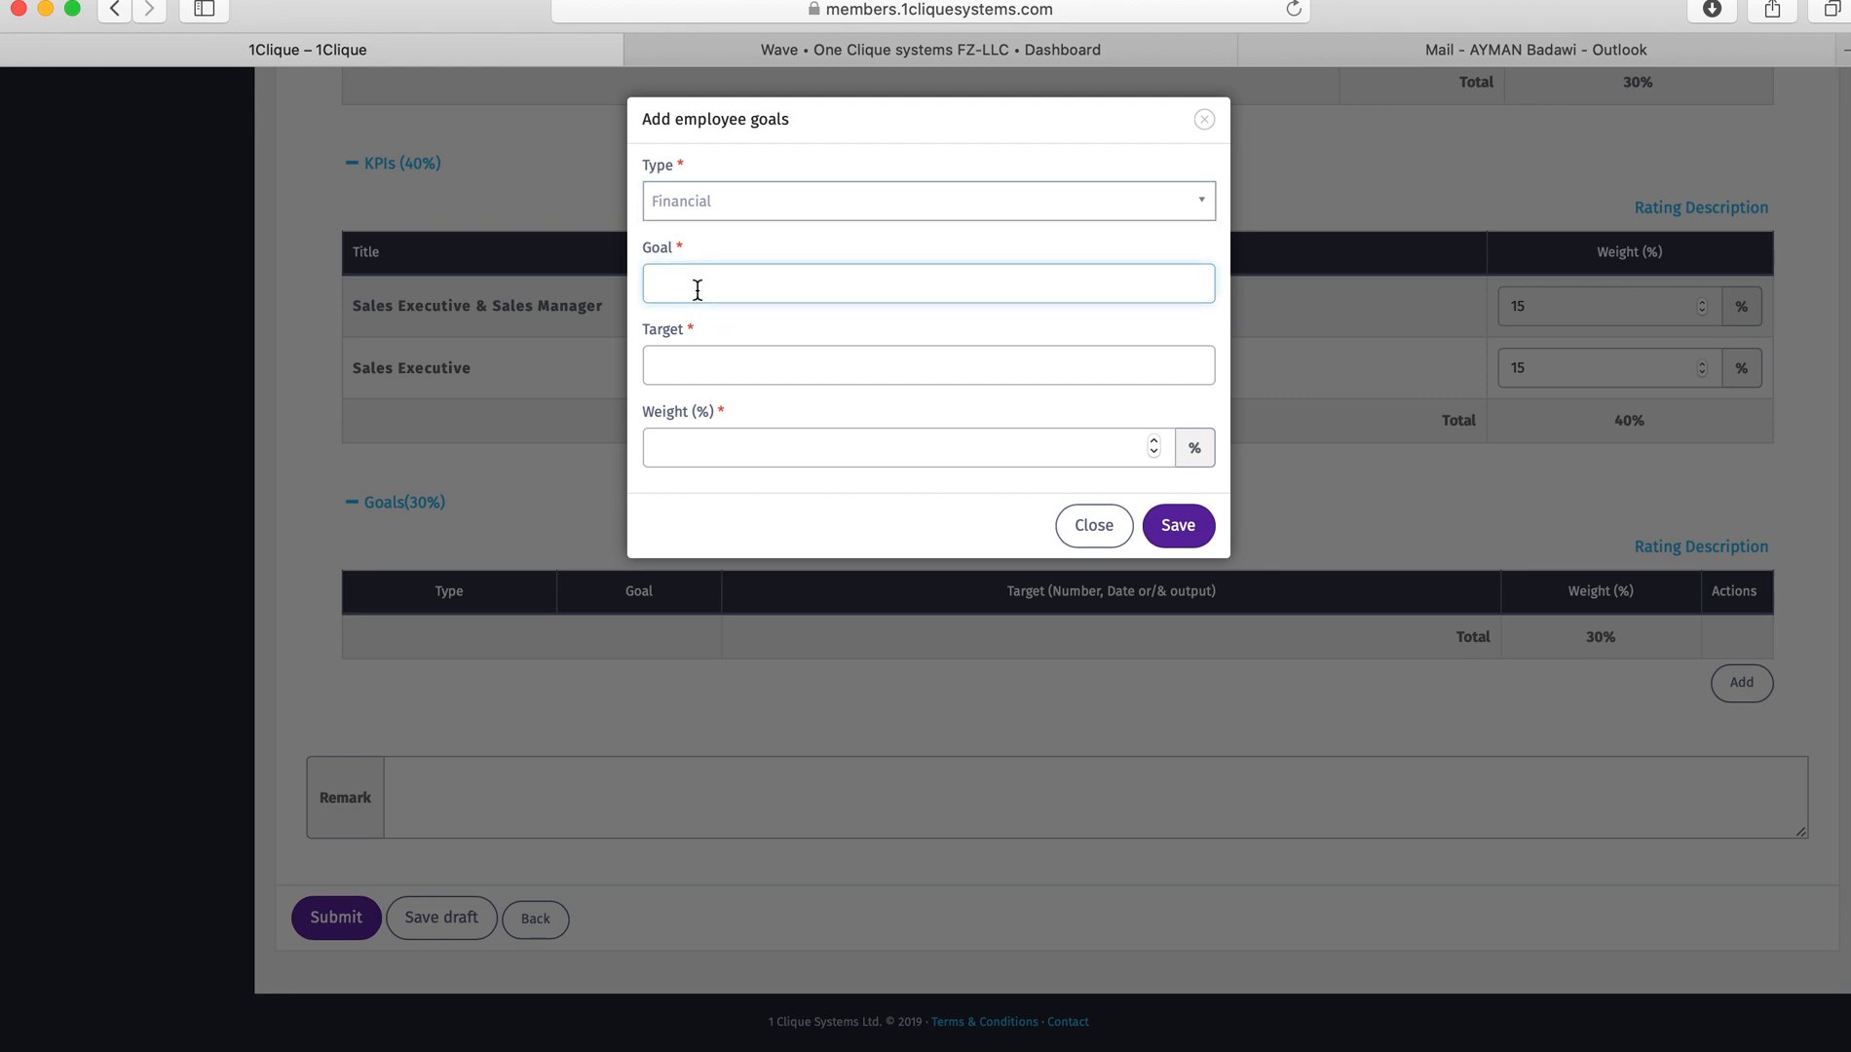
type("Net Profit")
Step: Enter "20% increase from last year" as the target of the Net Profit goal
left_click(717, 368)
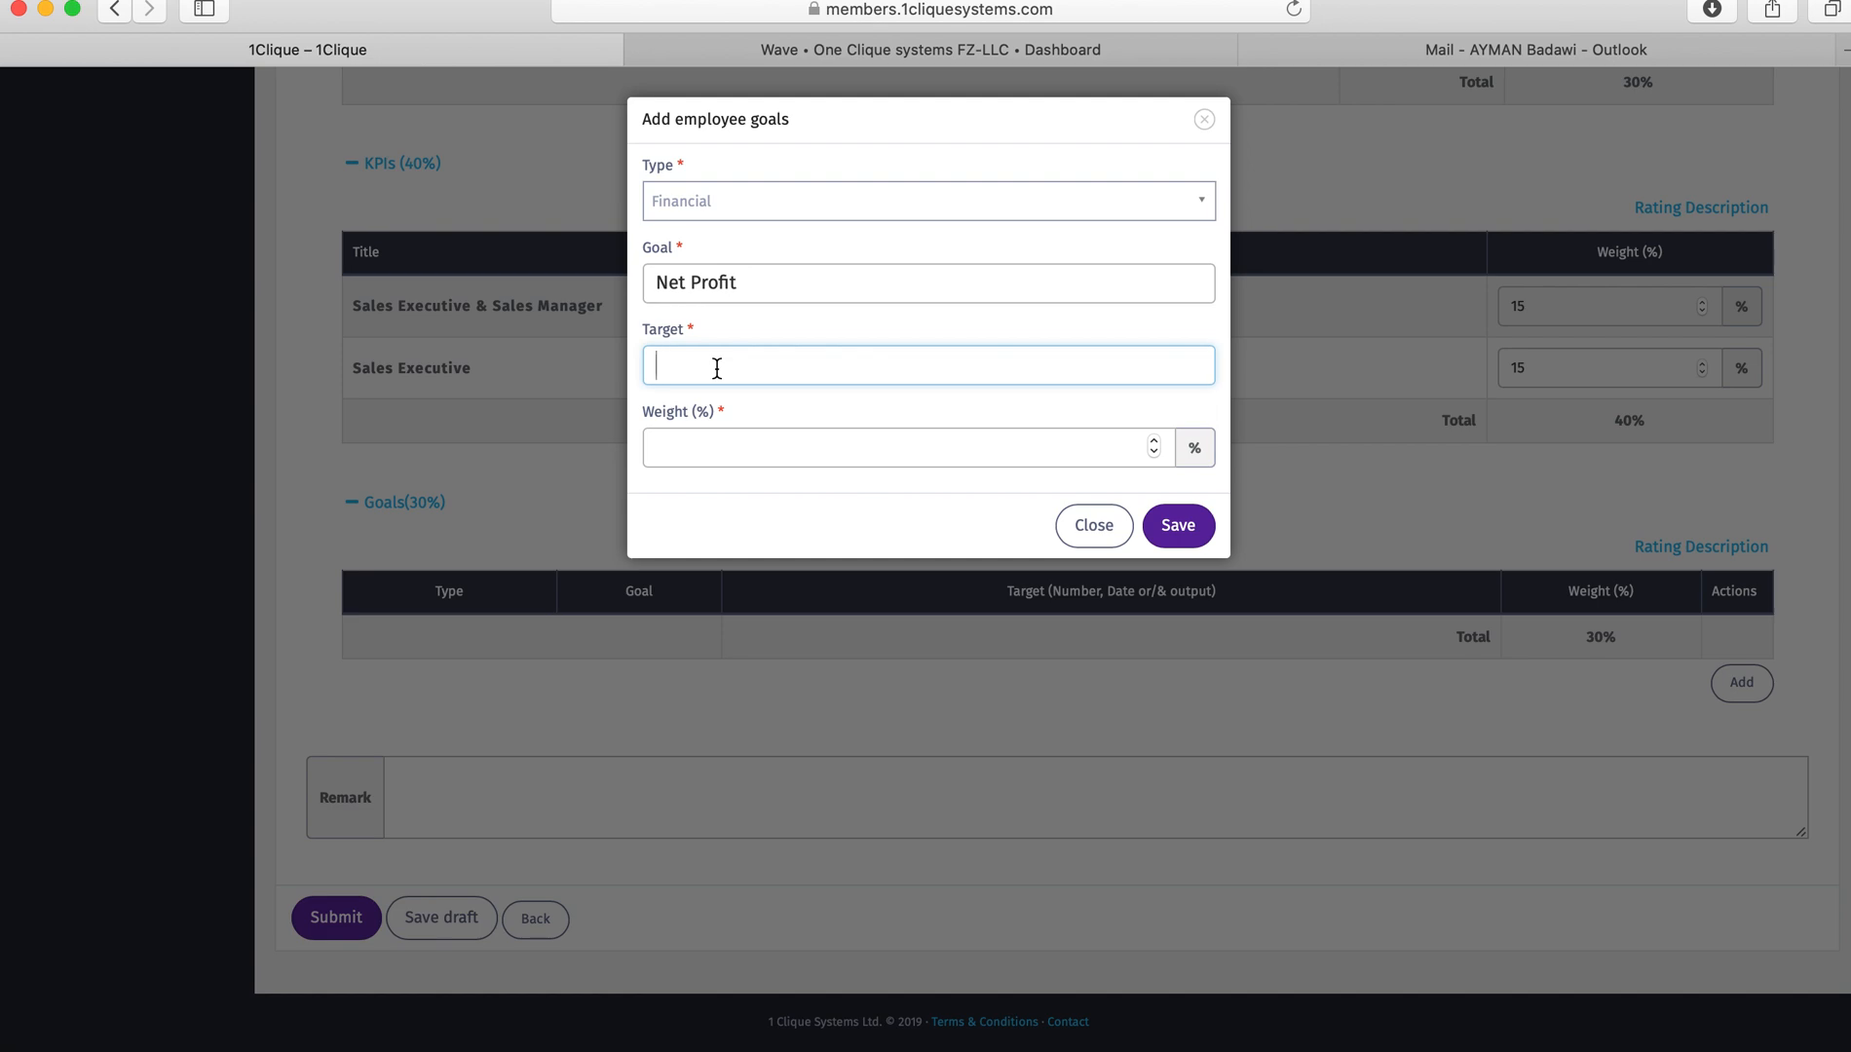
type("20% increase from ;last")
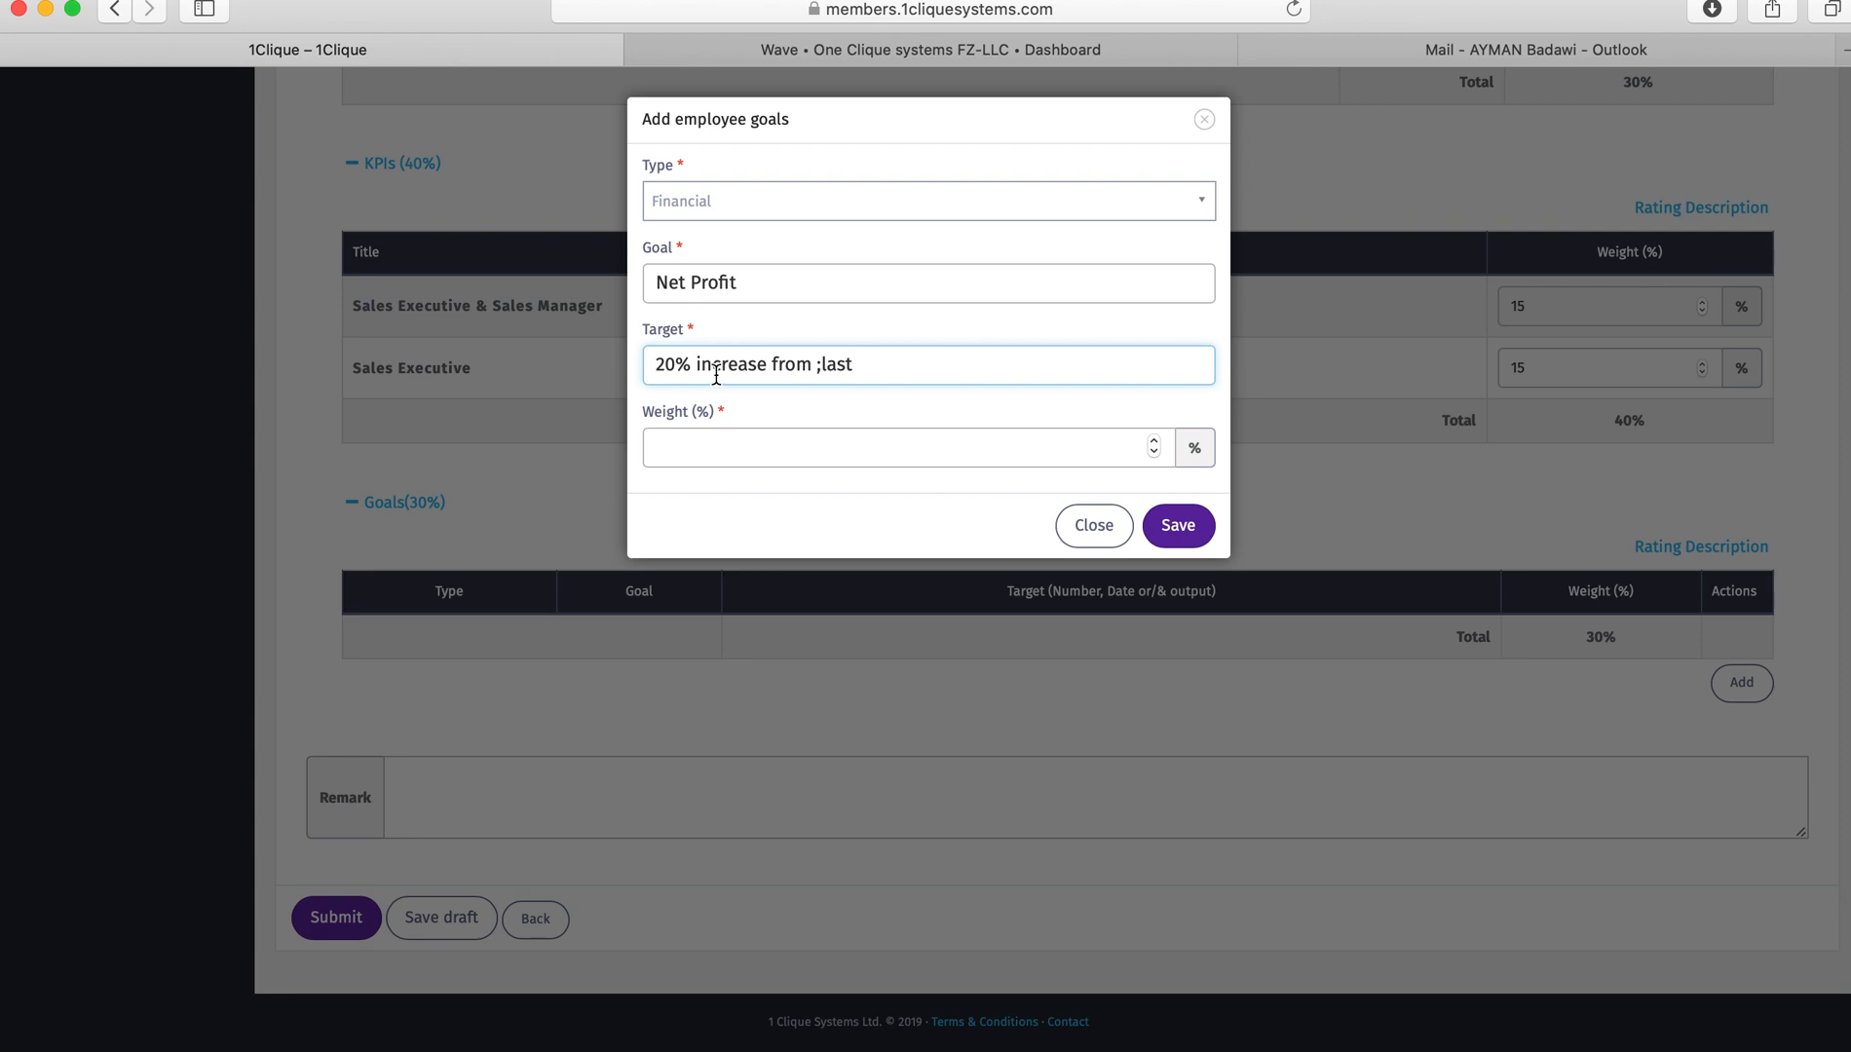
left_click(820, 365)
key("BackSpace")
key("BackSpace")
left_click(958, 364)
type("year")
Step: Set the Net Profit goal's weight to 20% and save the goal
left_click(849, 449)
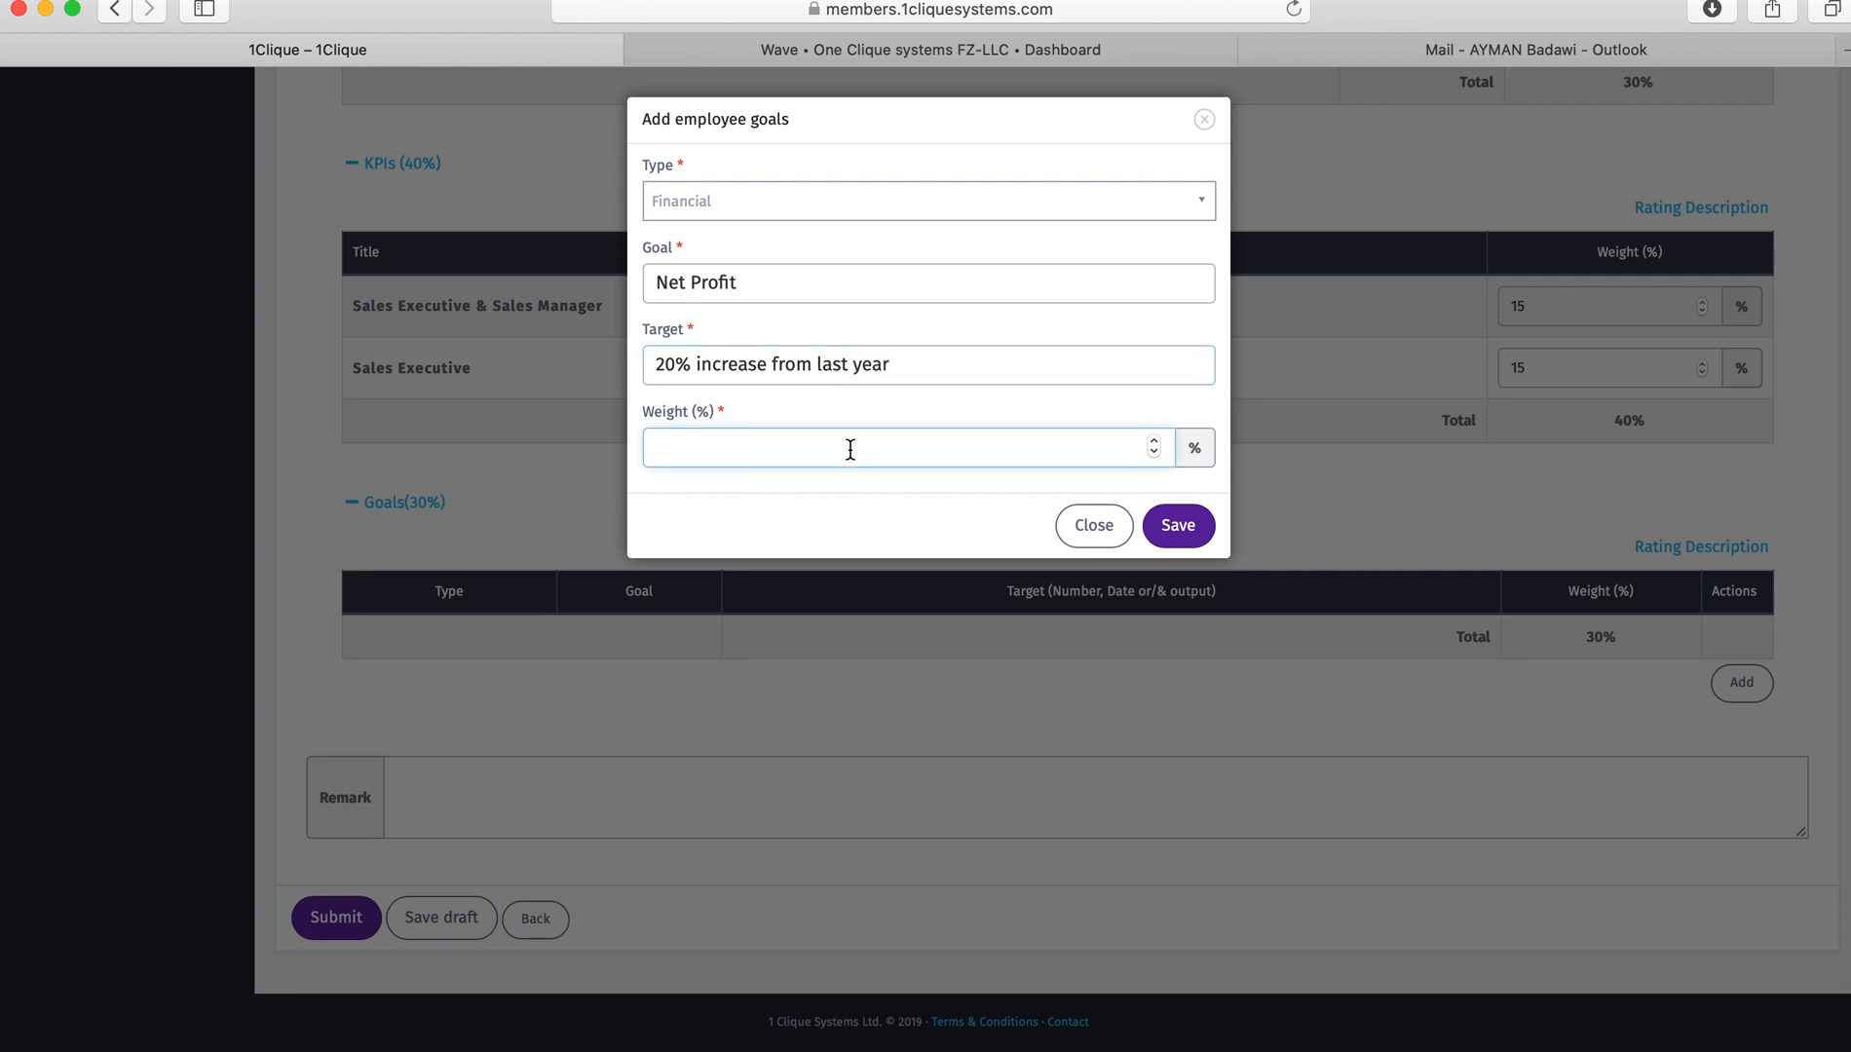
type("20")
left_click(1180, 529)
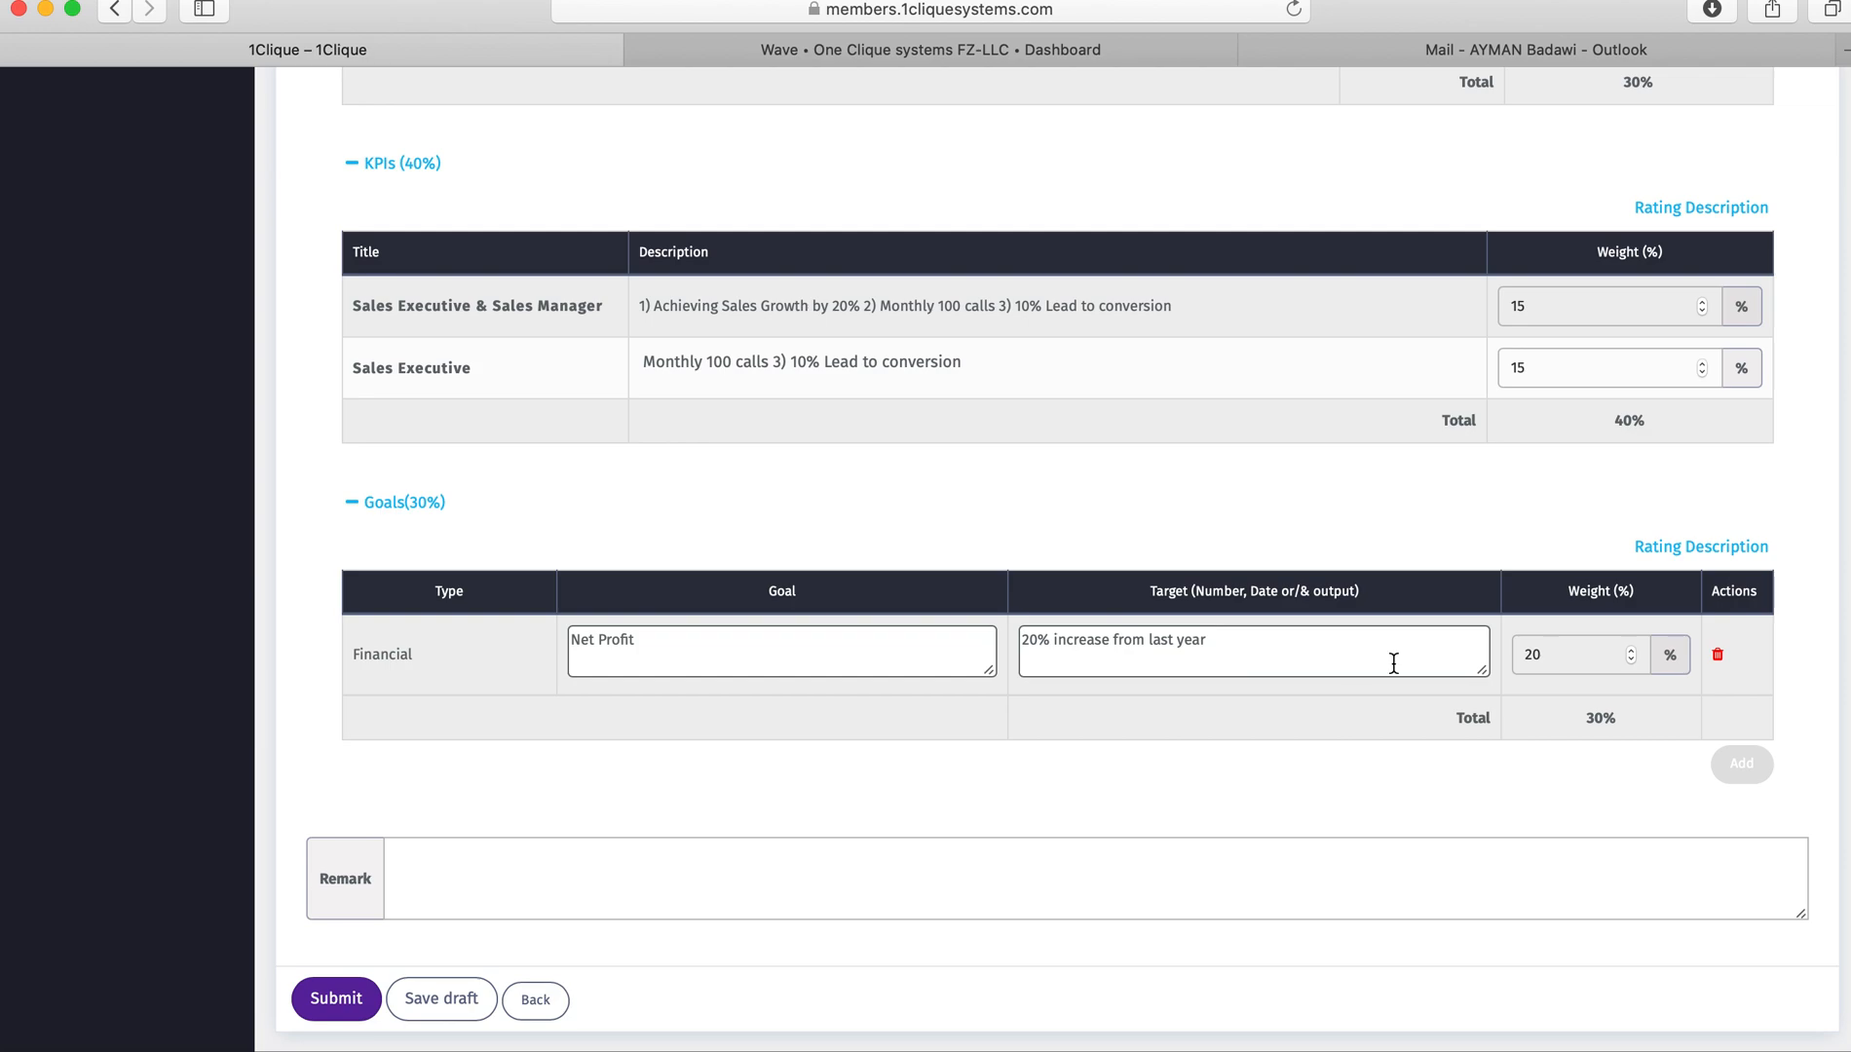
Step: Begin a new employee goal of type Customer named "Customer Retention"
left_click(1743, 783)
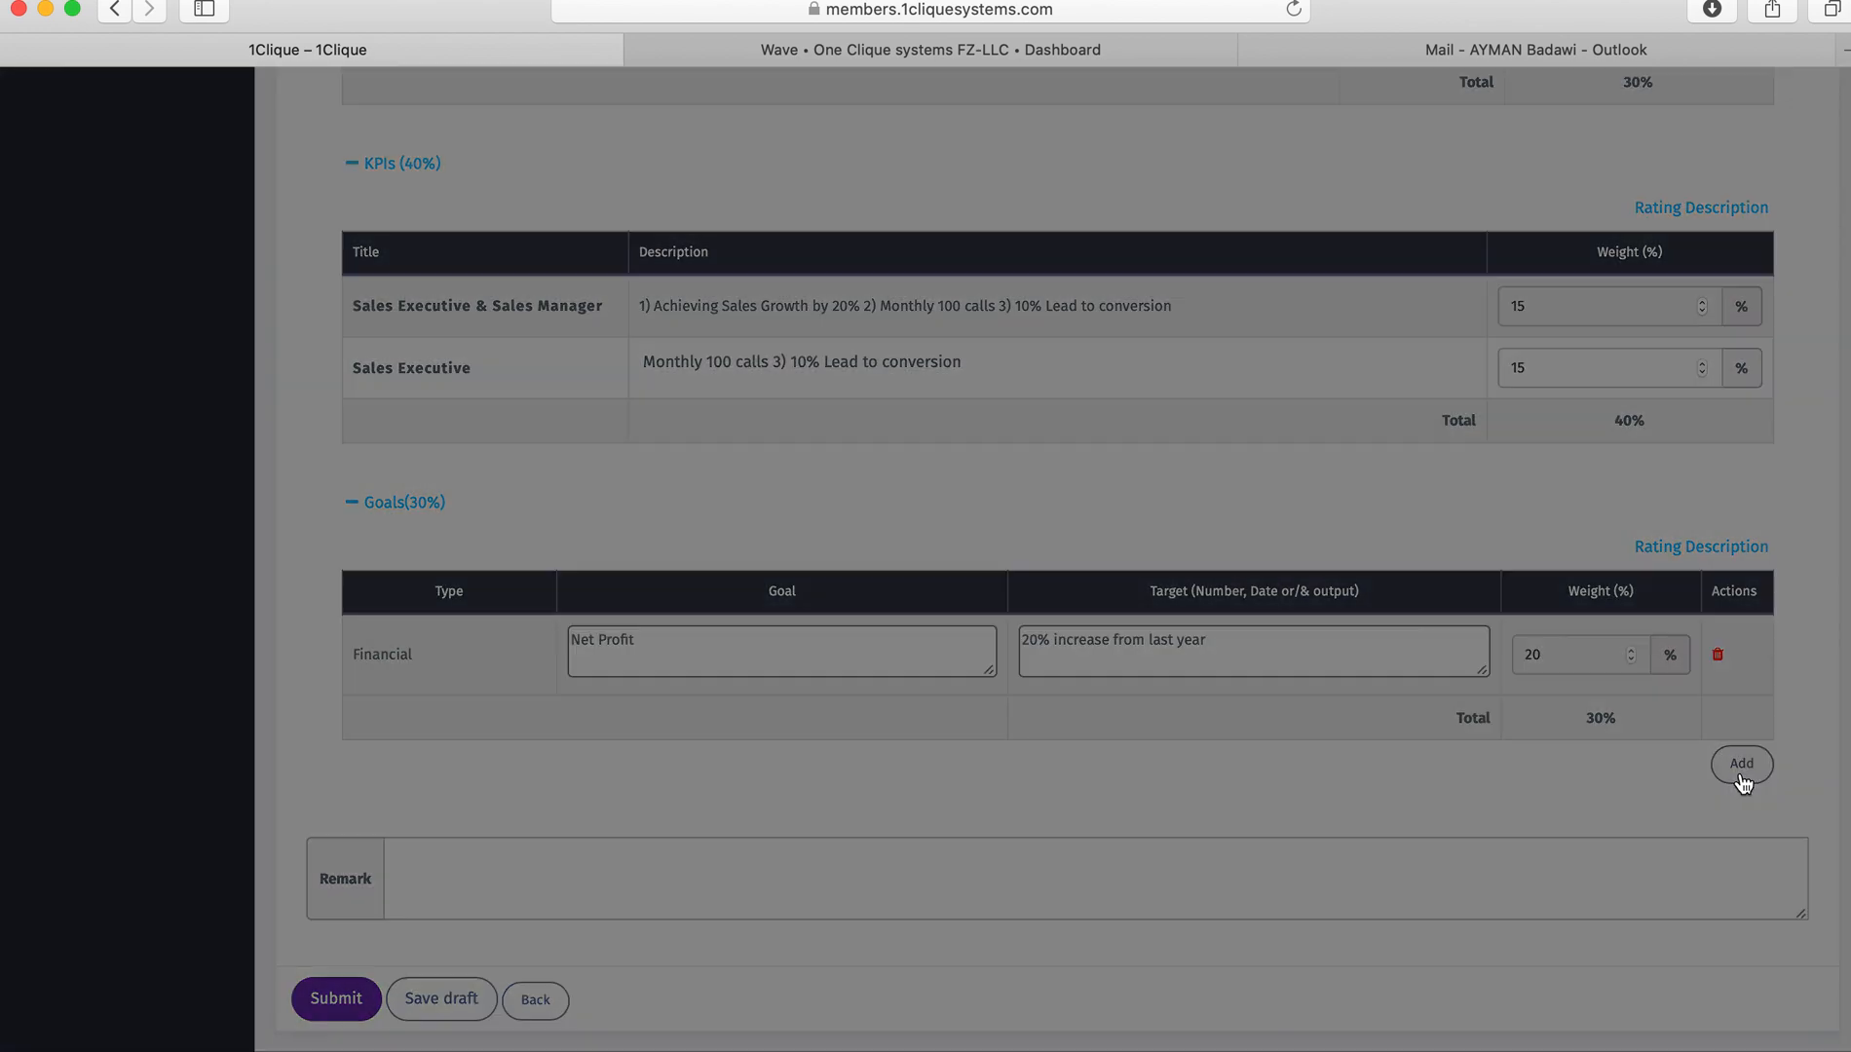
left_click(723, 201)
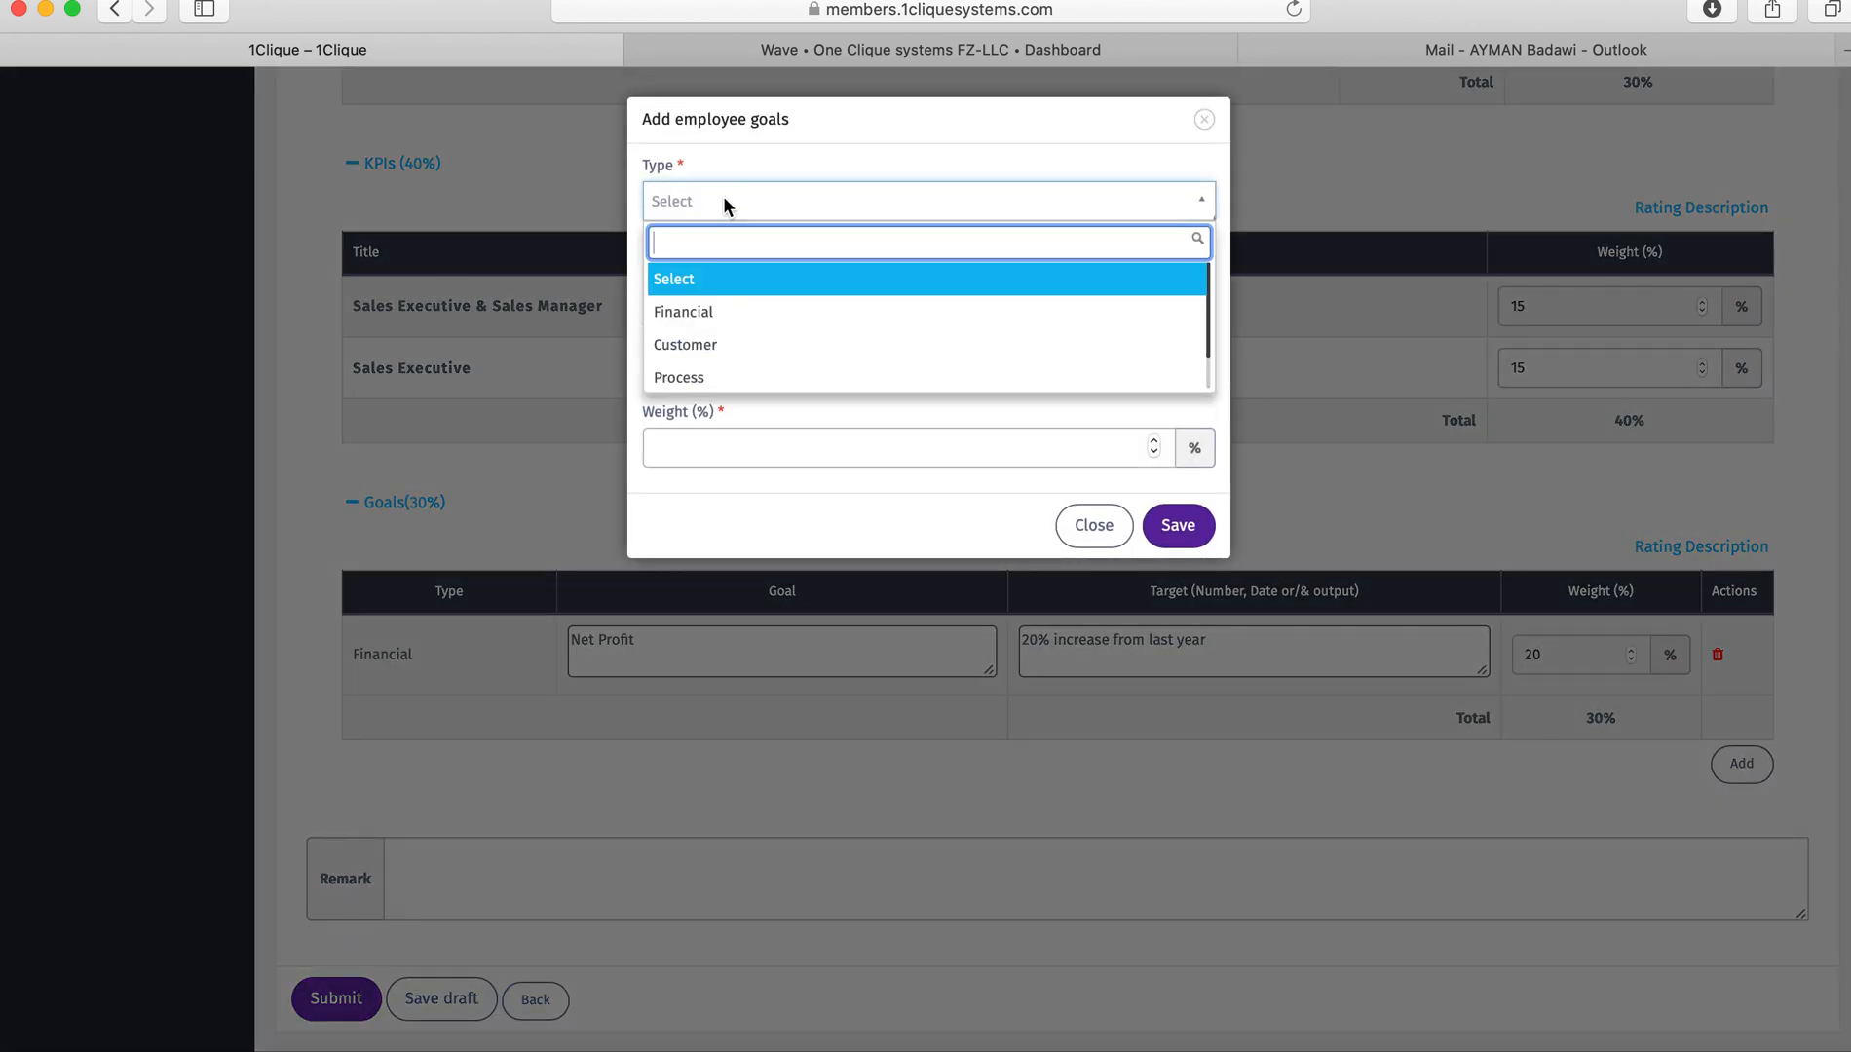
left_click(723, 345)
left_click(721, 297)
type("Customer")
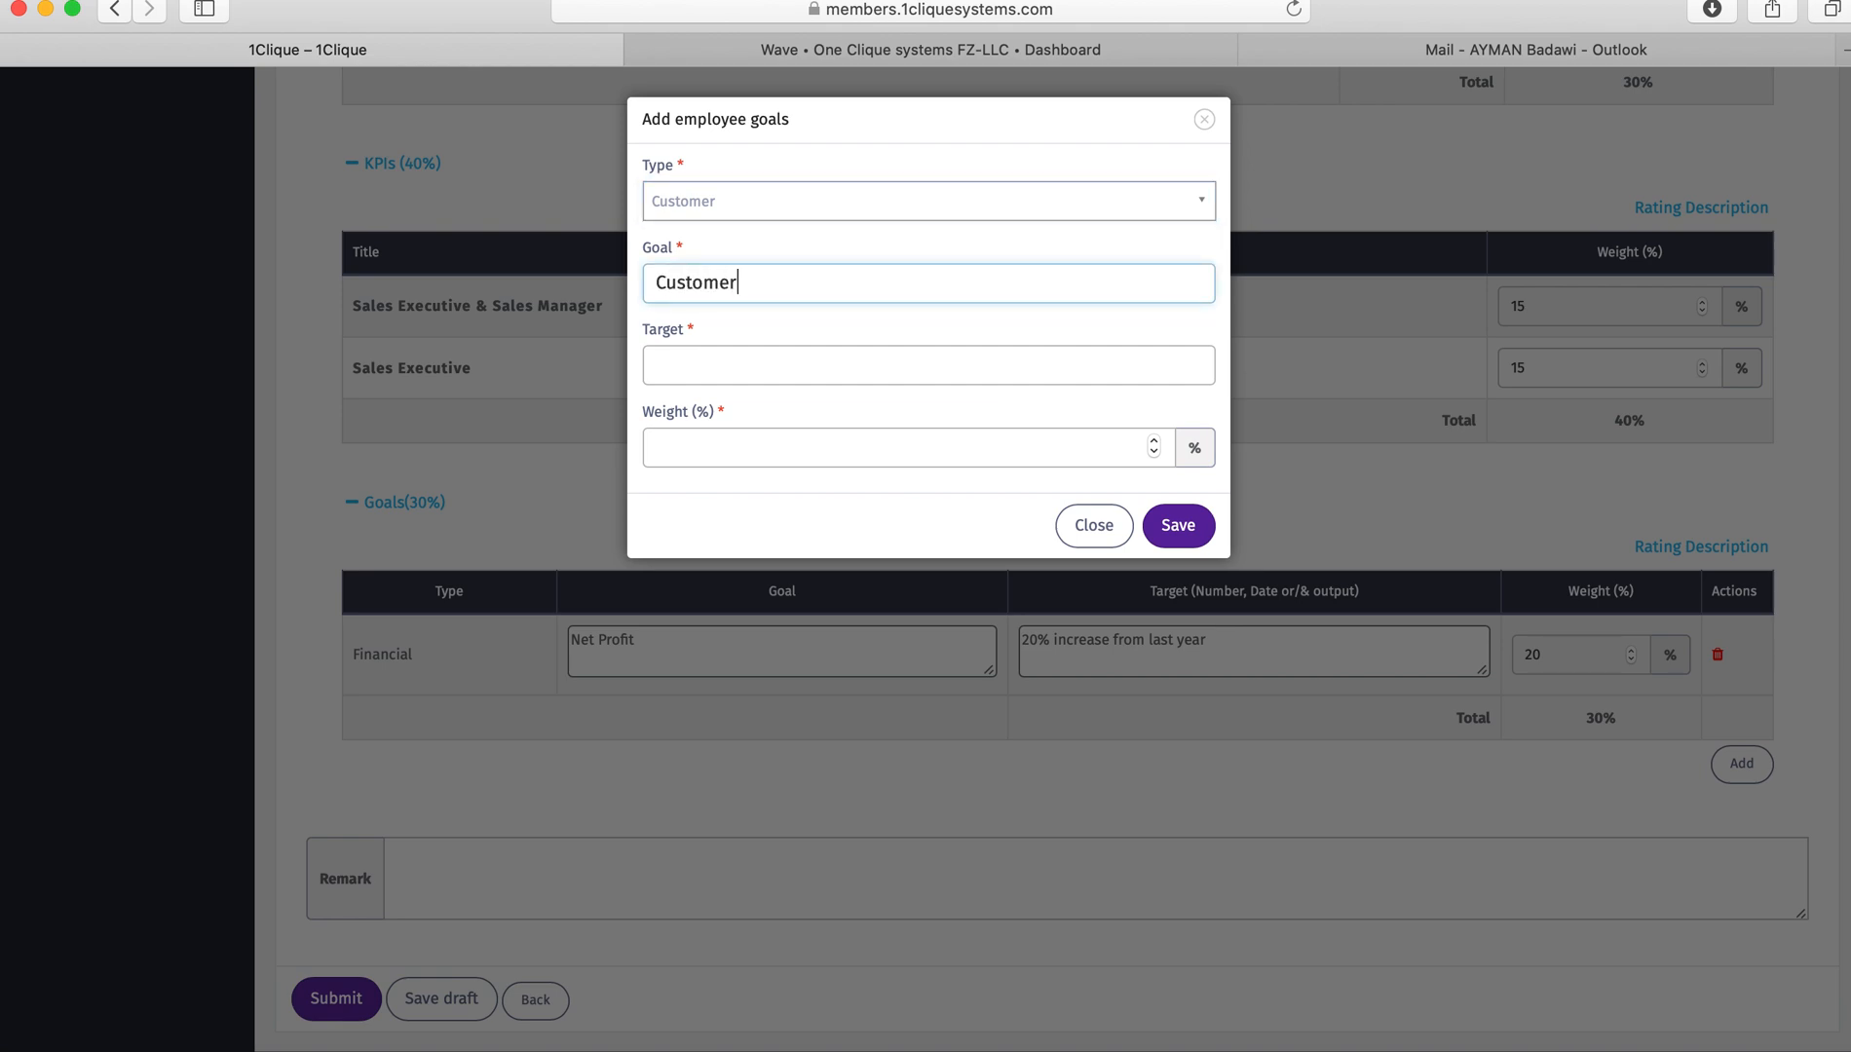
type(" Retention")
Step: Set the Customer Retention goal's target to "90% of existing Customers" and its weight to 20%, and save the goal
left_click(679, 372)
type("90% o")
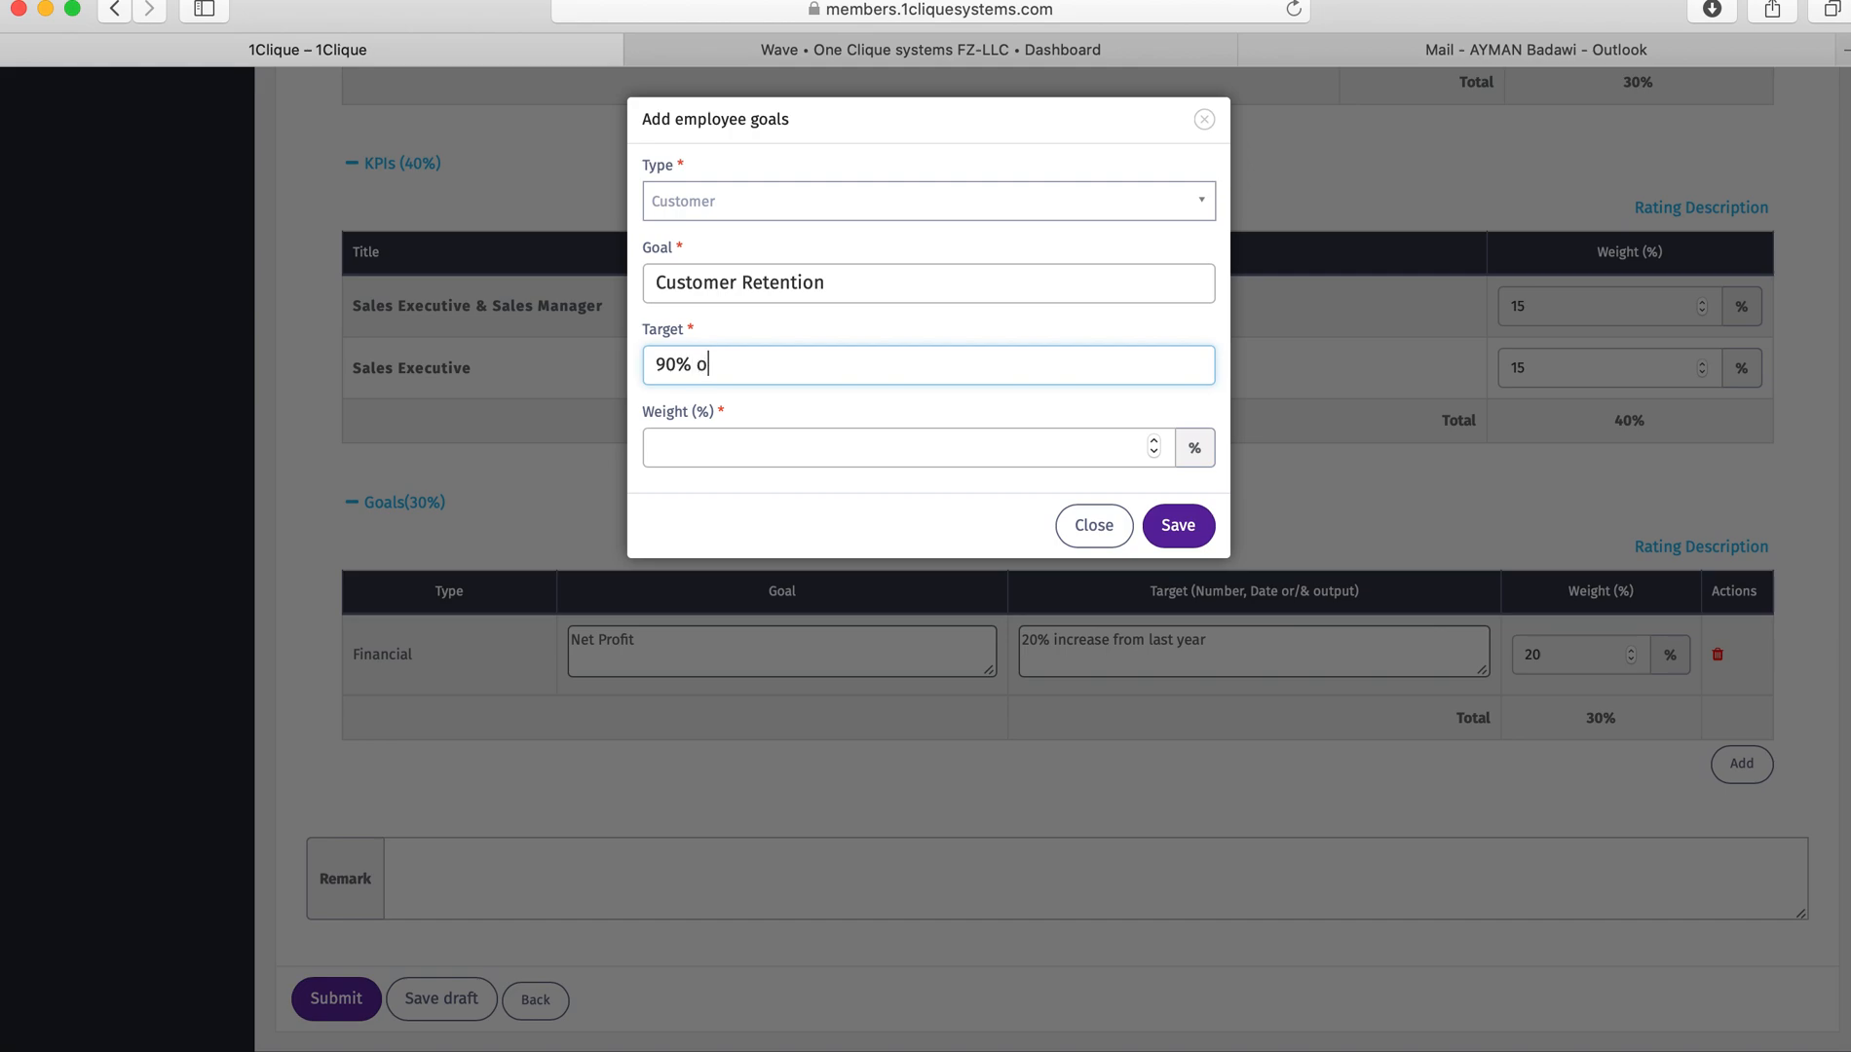
type("f existing Customers")
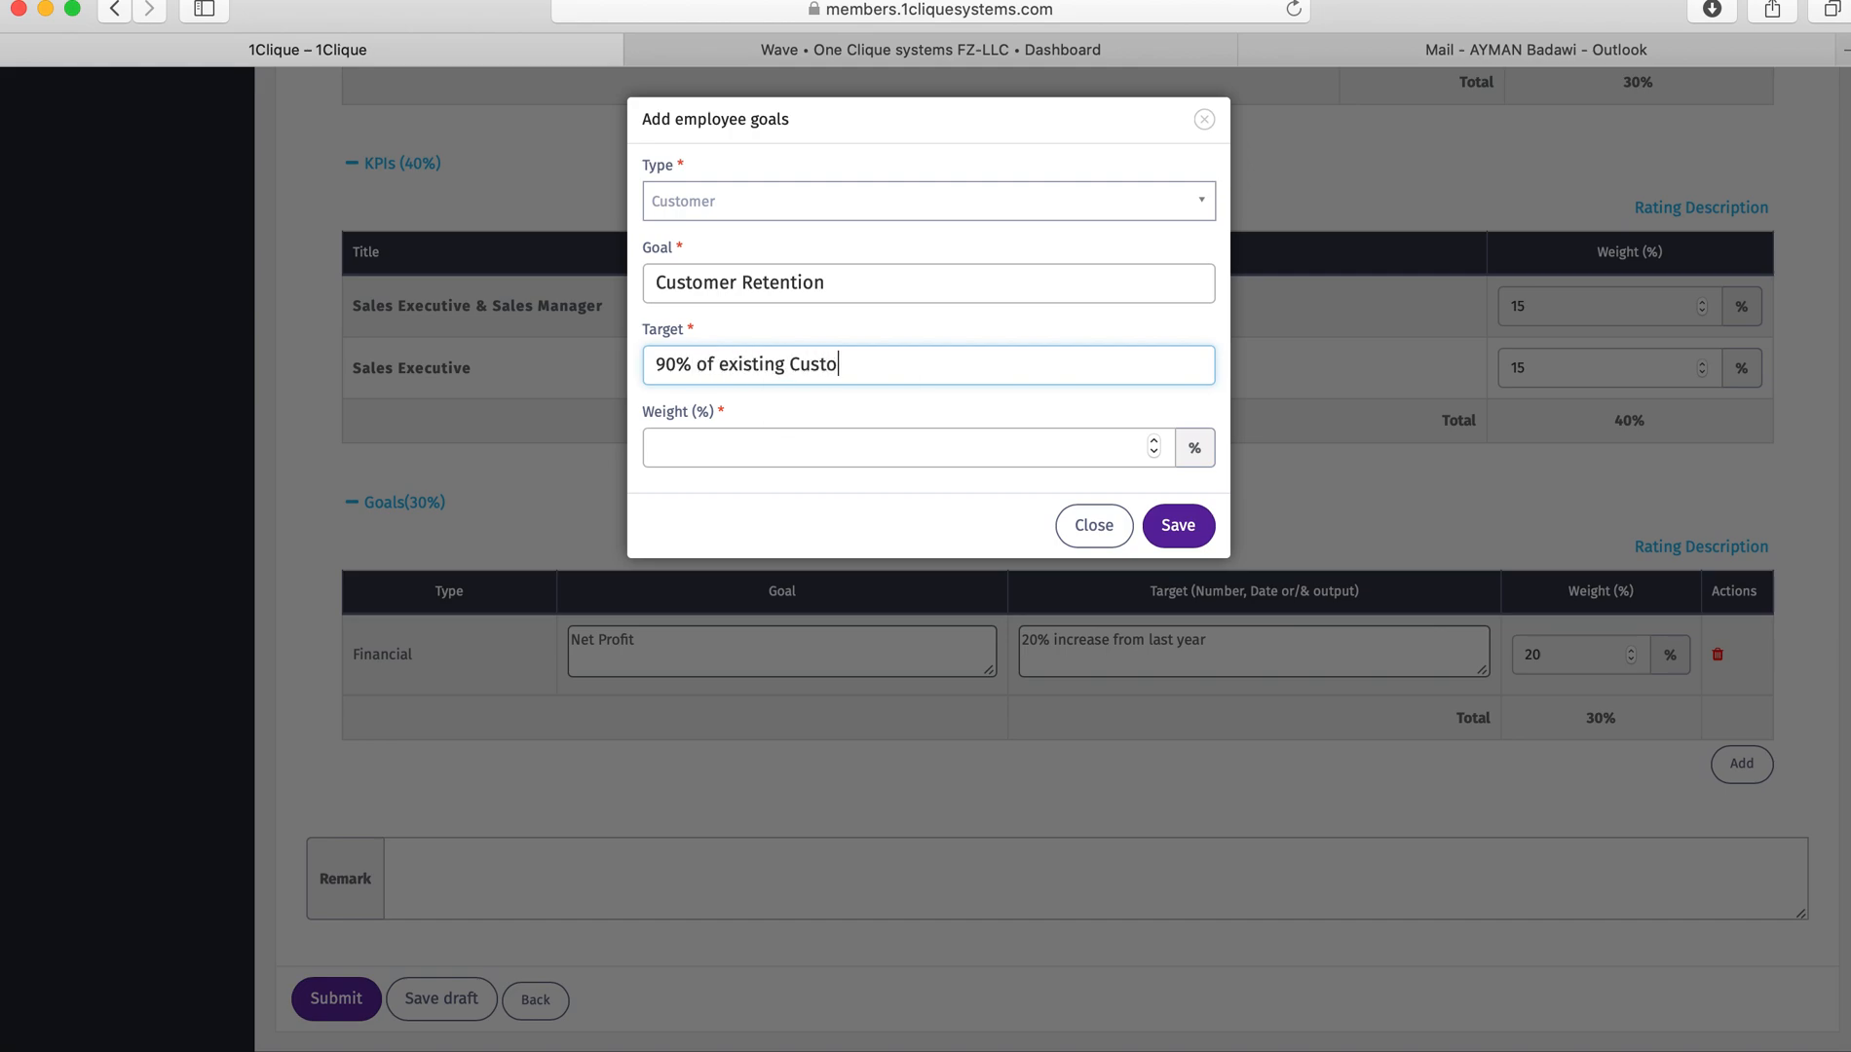
type("20")
left_click(1179, 526)
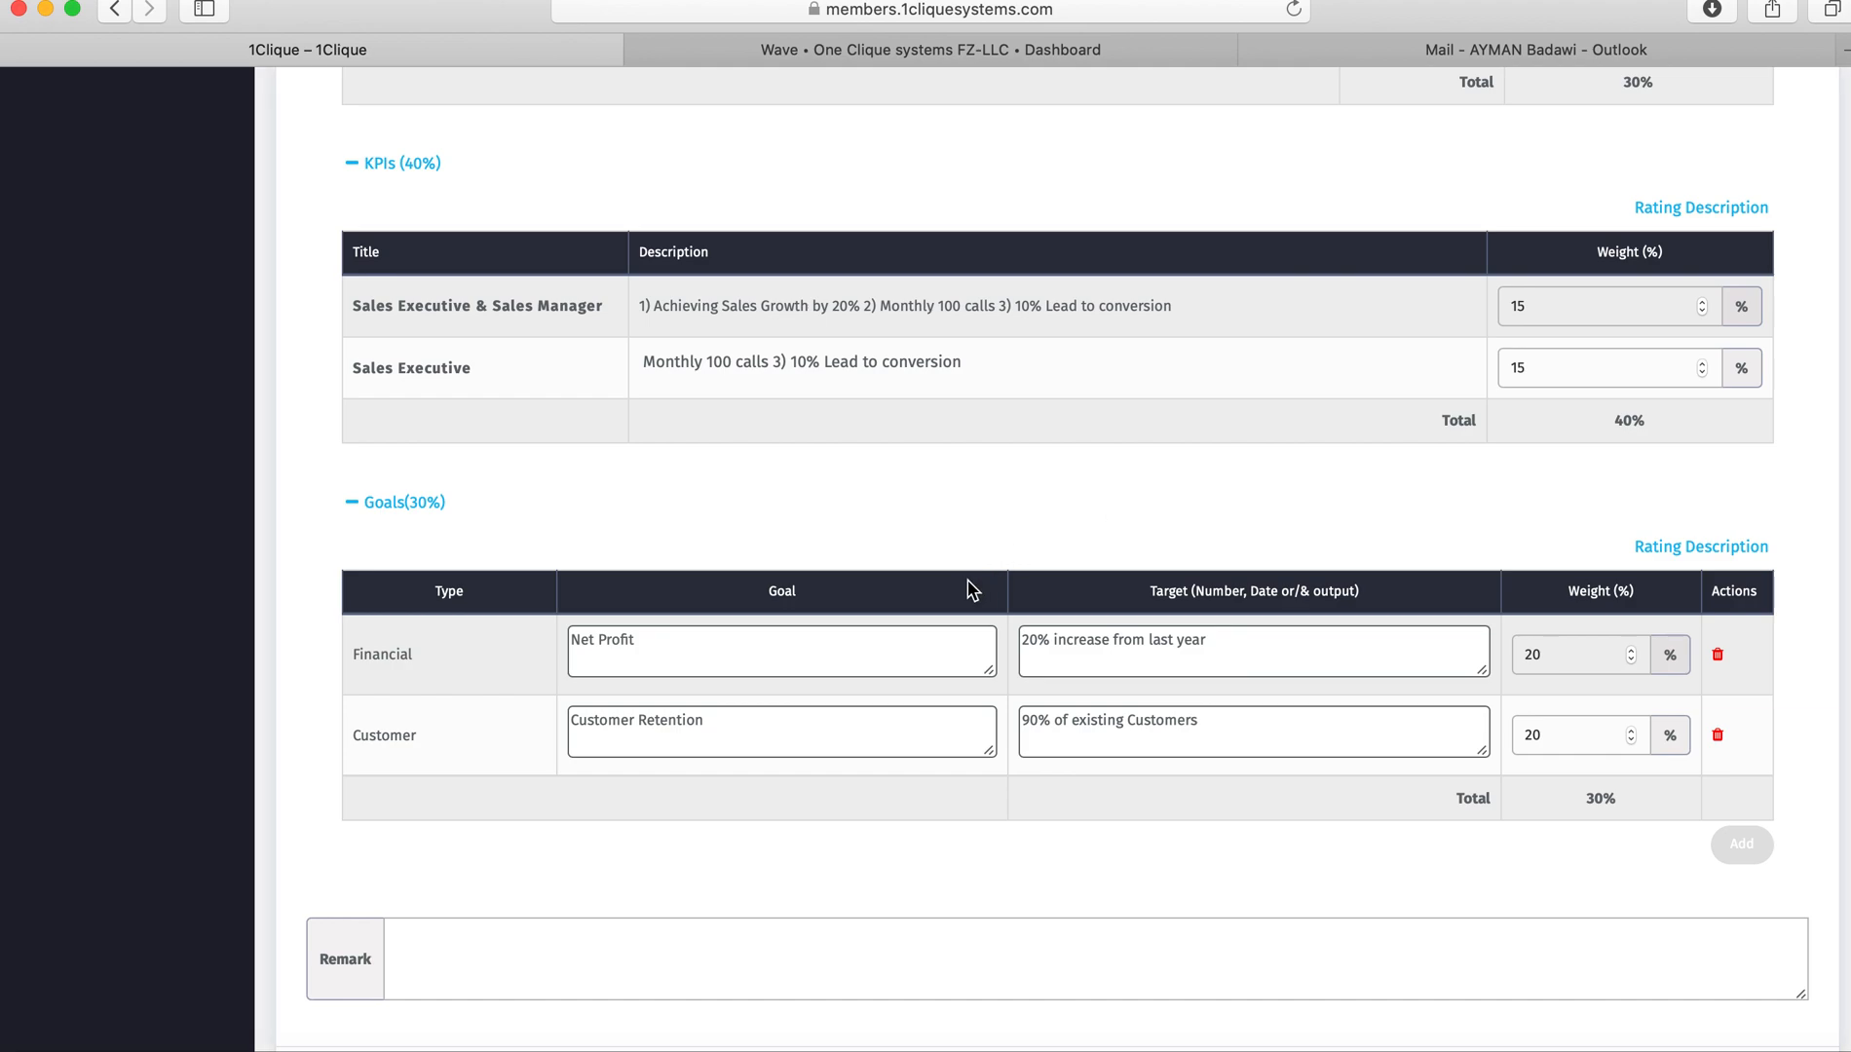
Step: Look over the completed plan and try to save it as a draft, leaving the remark empty
scroll(971, 587, "down", 3)
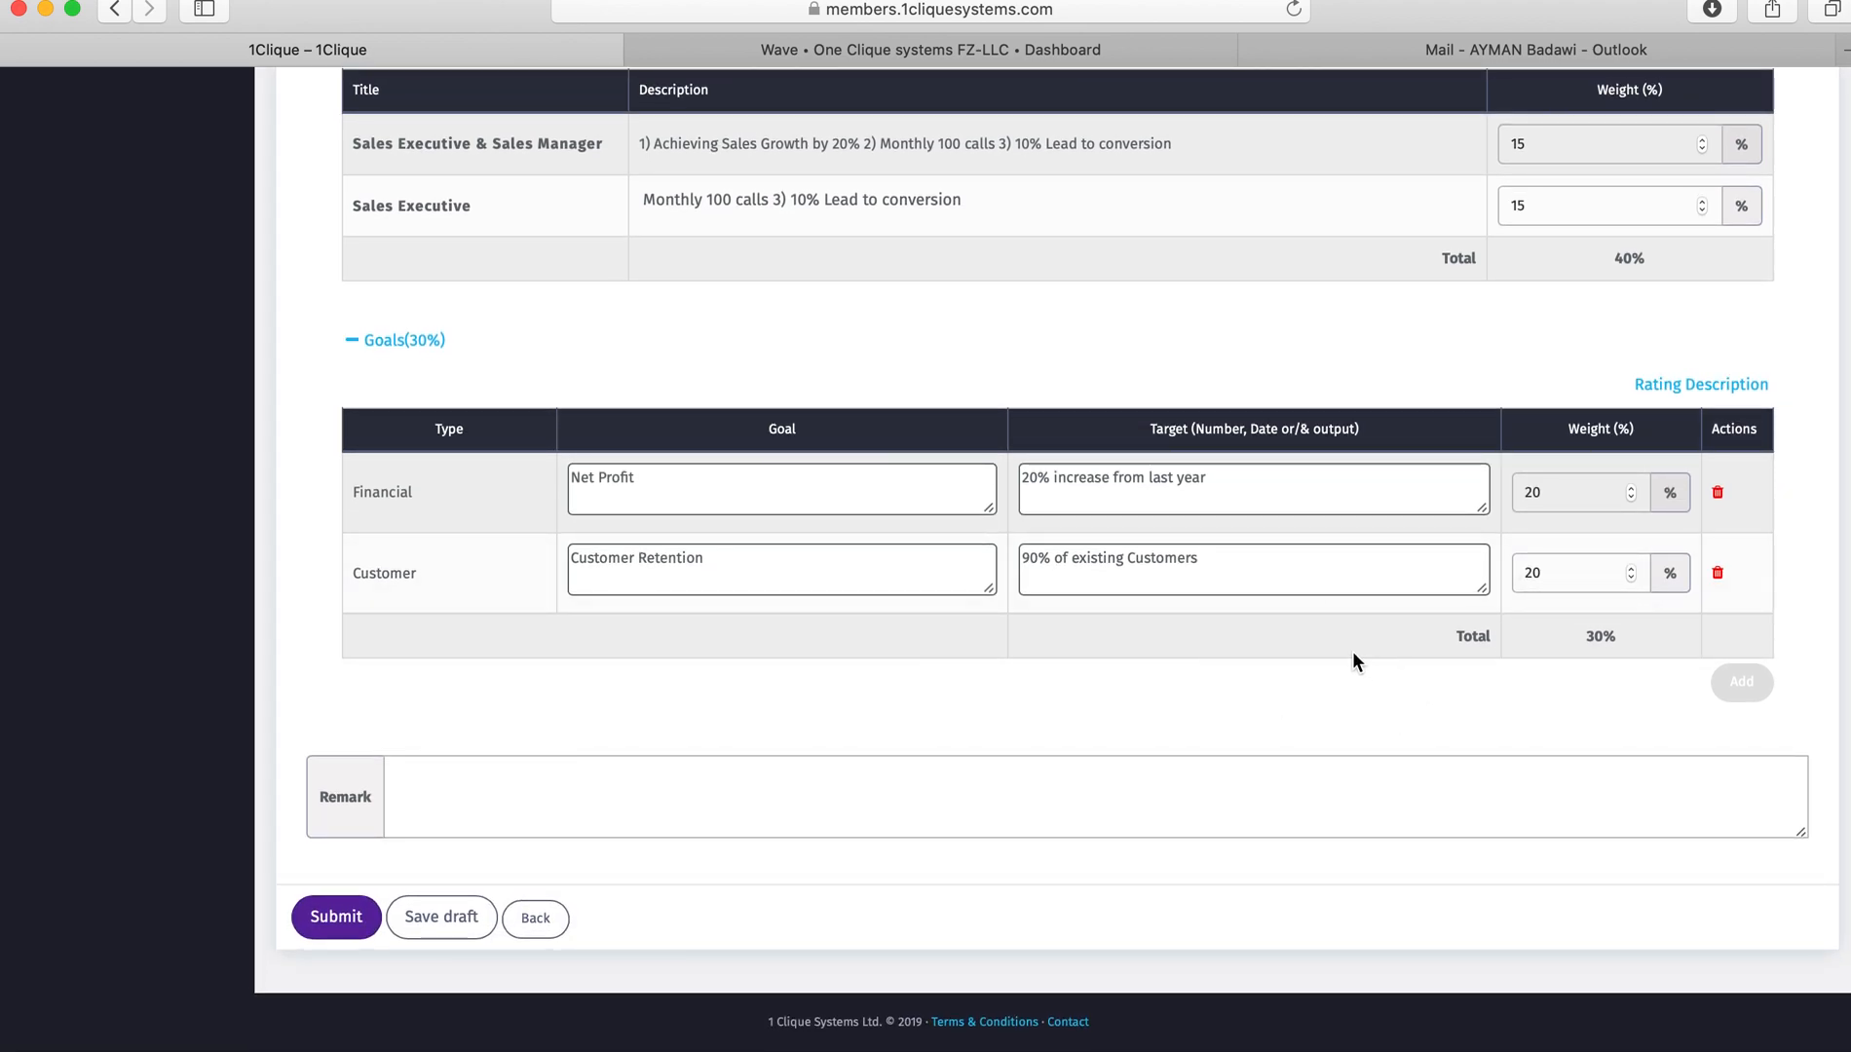
scroll(1352, 651, "up", 12)
scroll(1352, 663, "down", 12)
left_click(471, 794)
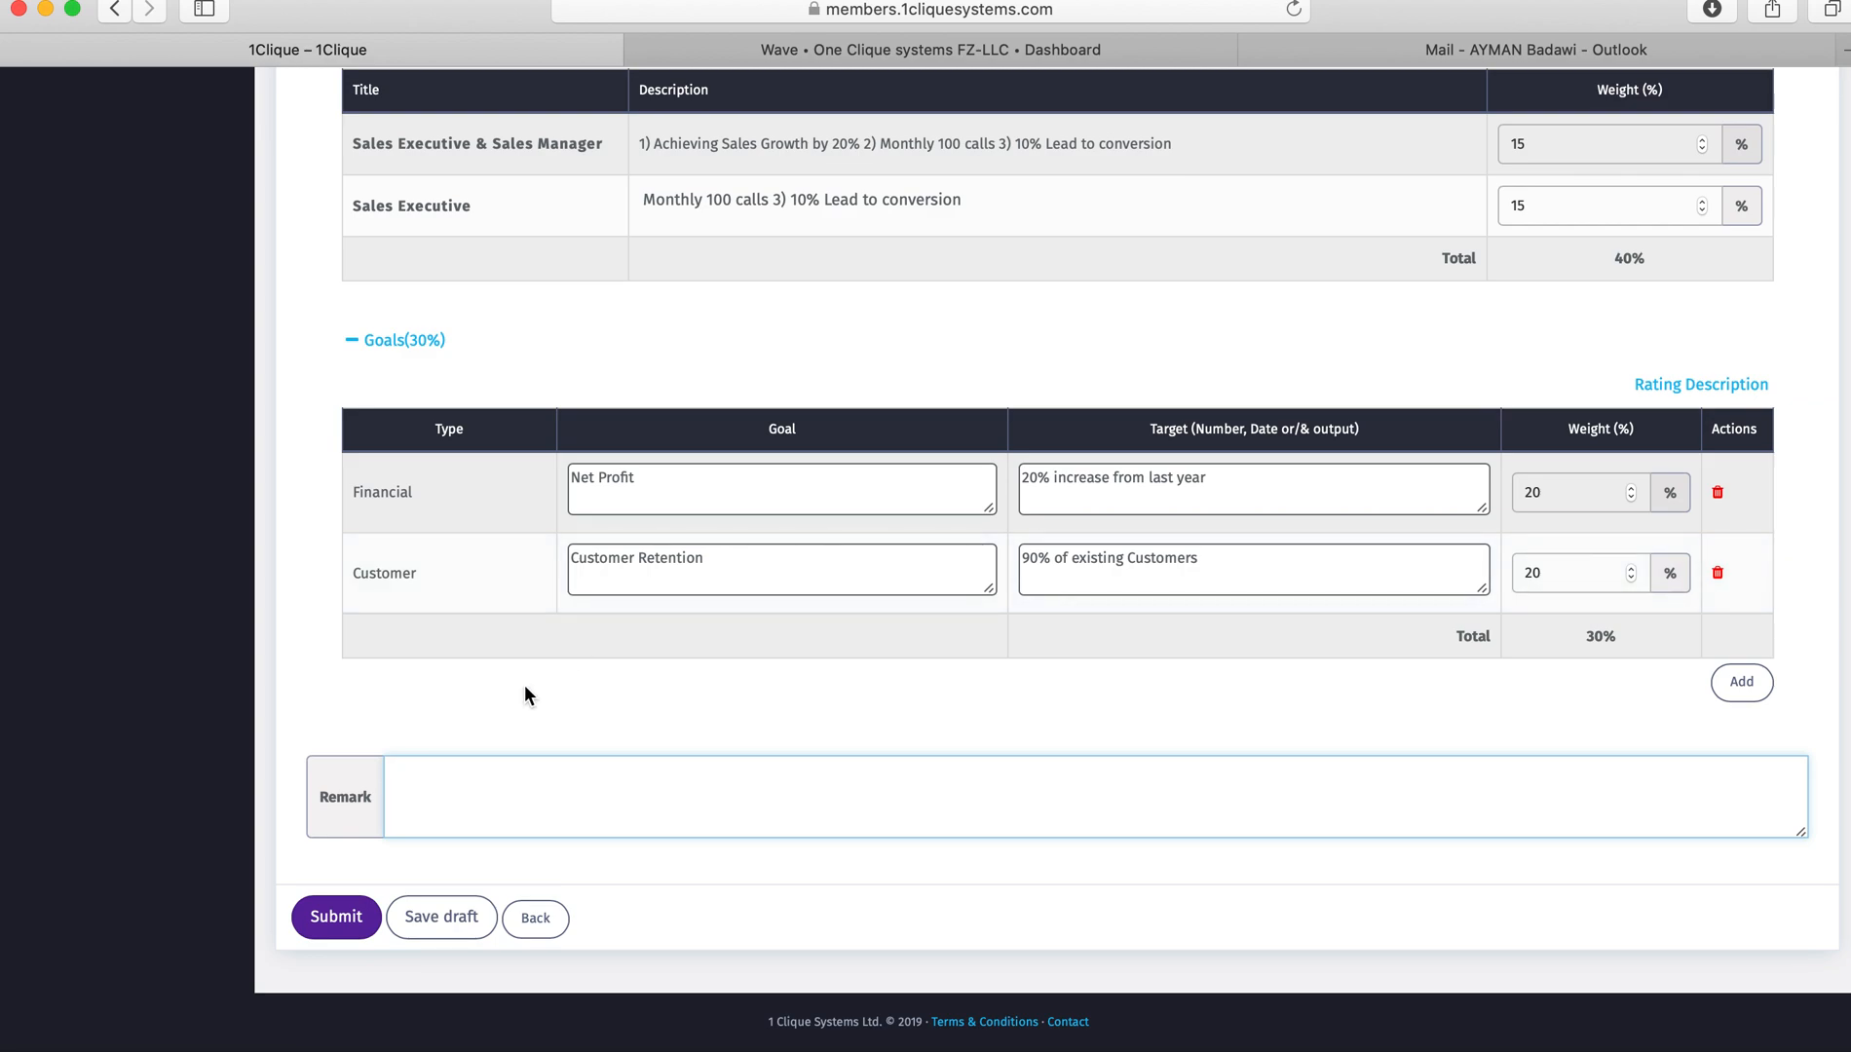
left_click(424, 911)
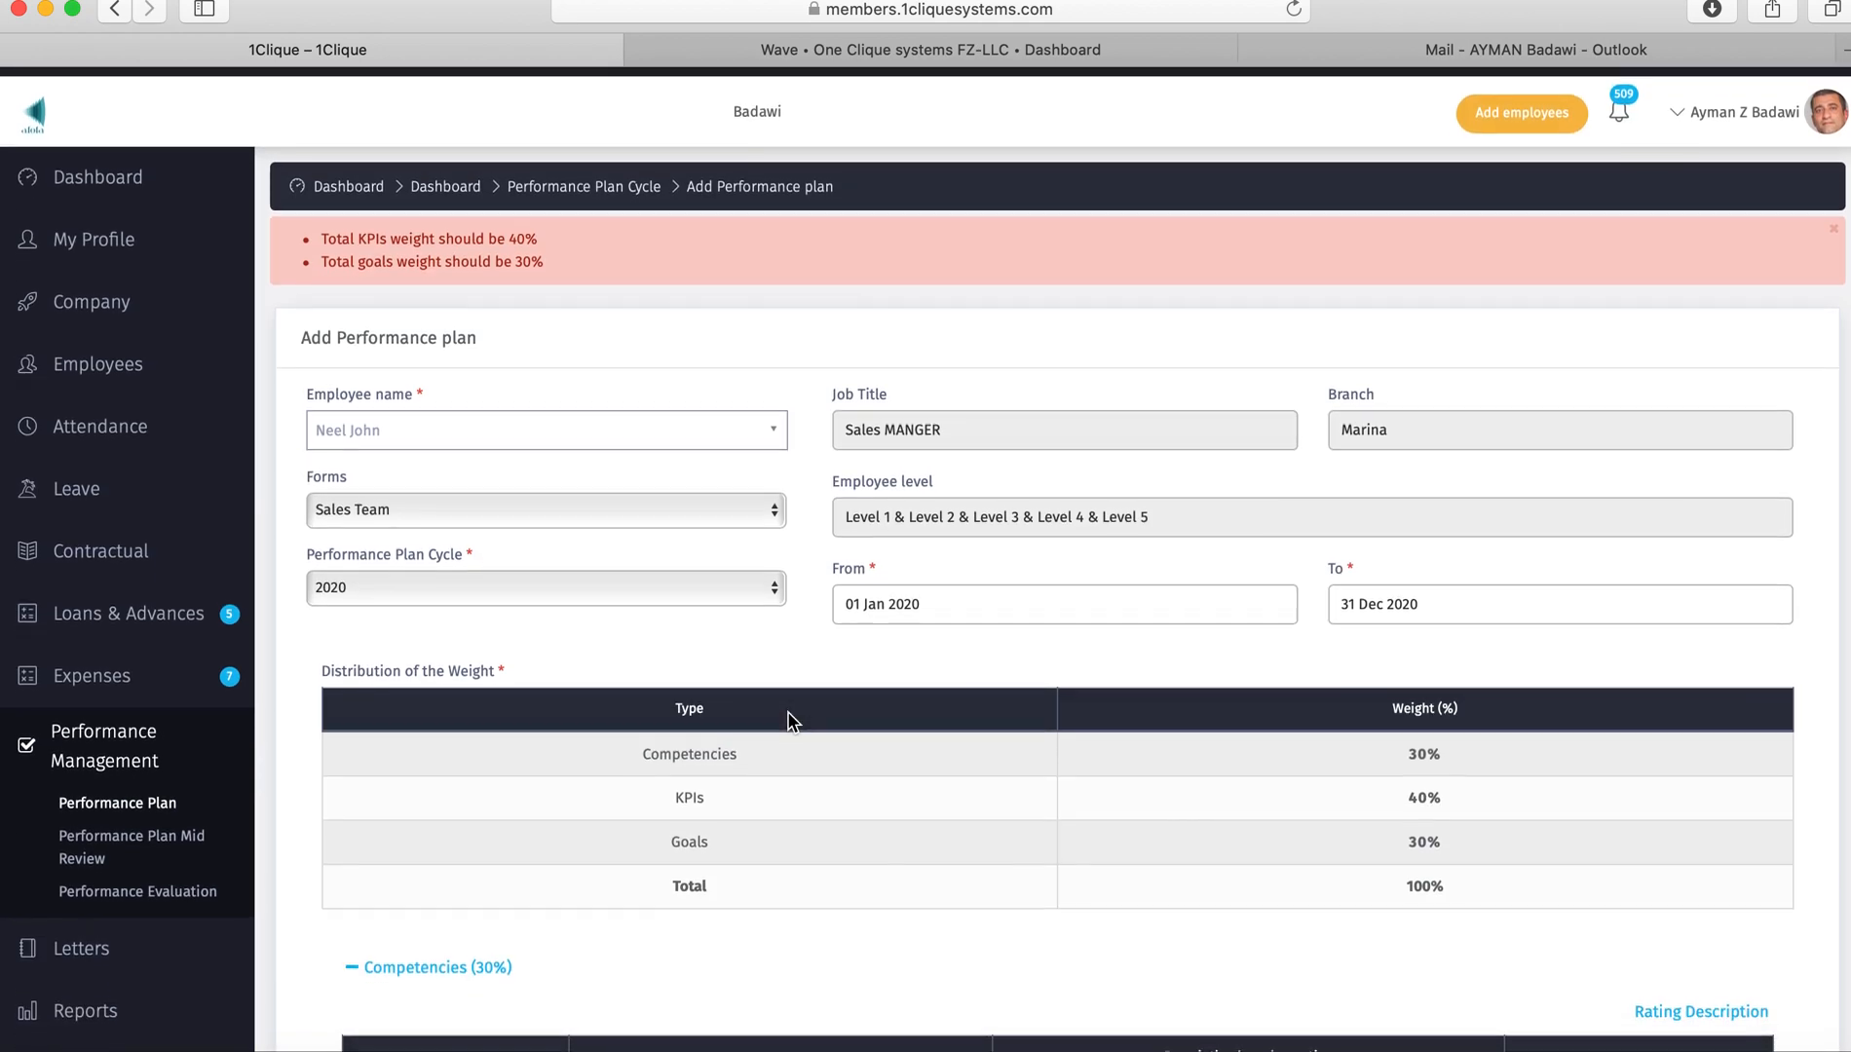
Step: Set the weights of the Sales Executive & Sales Manager and Sales Executive KPIs to 20% each
scroll(629, 368, "down", 7)
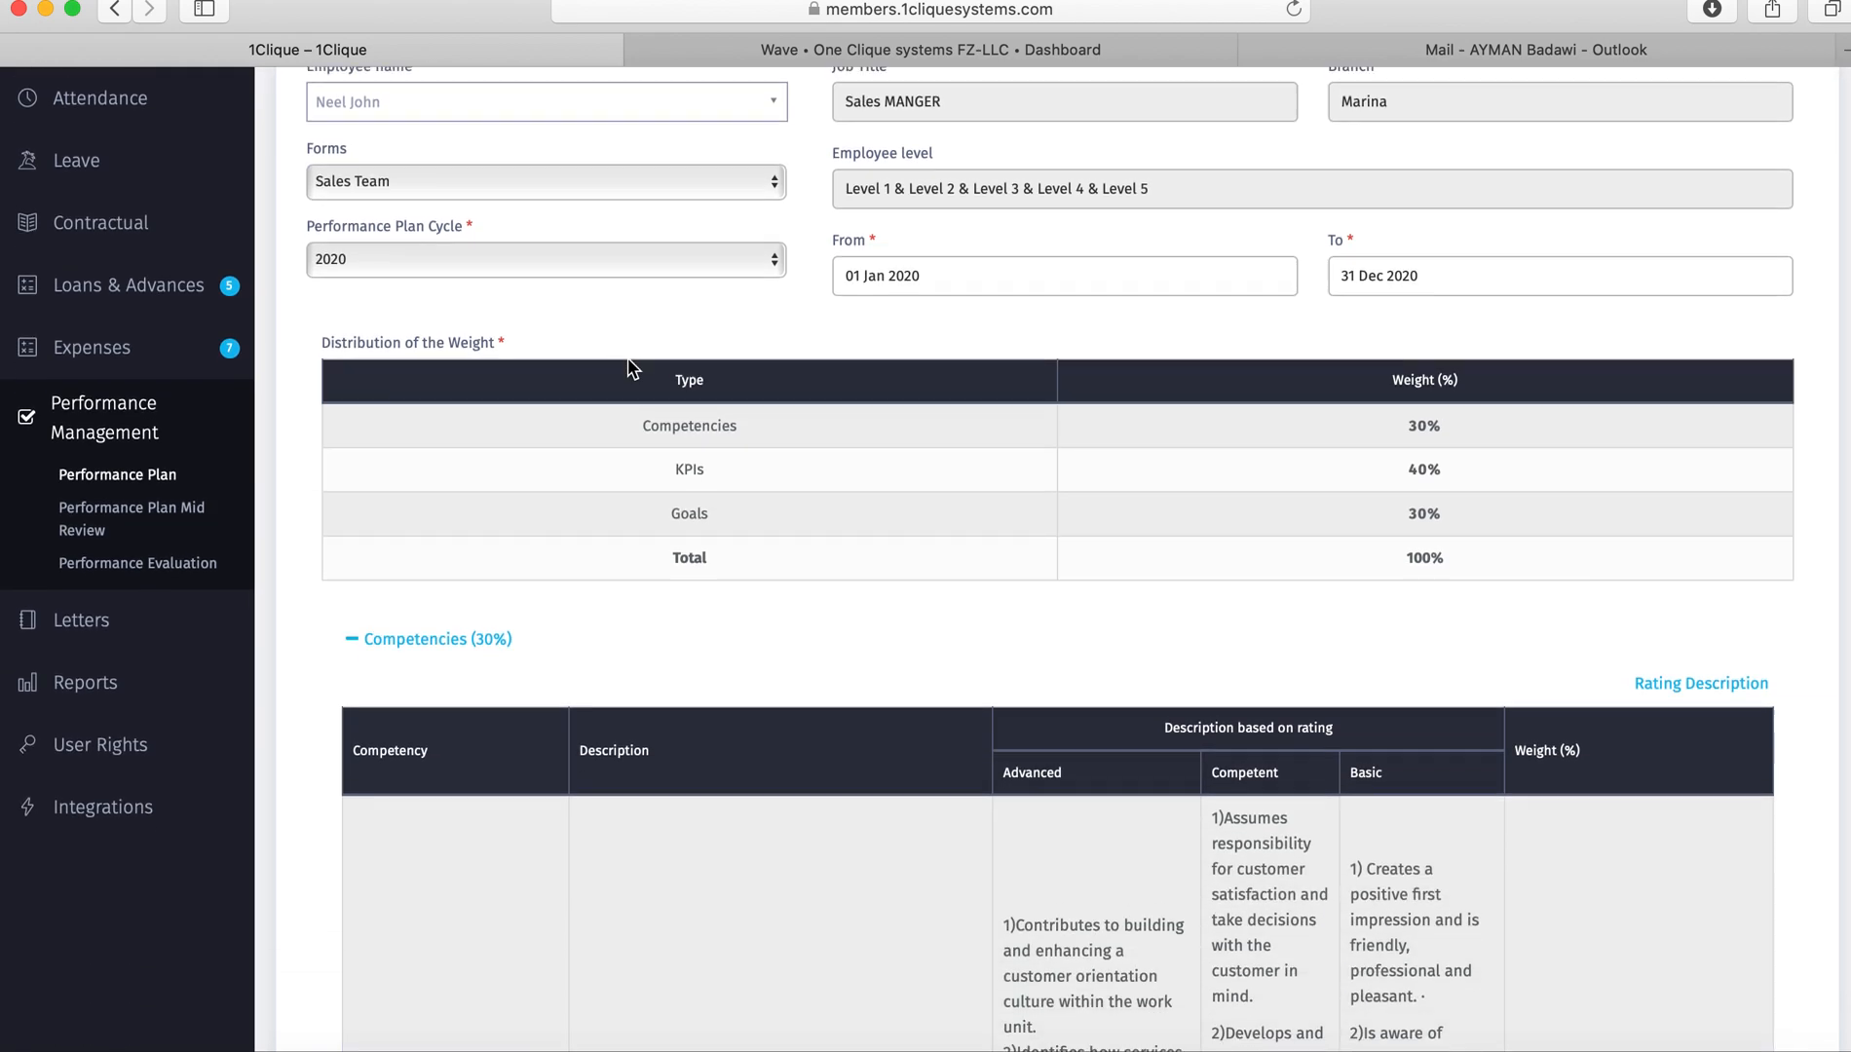
scroll(627, 367, "down", 12)
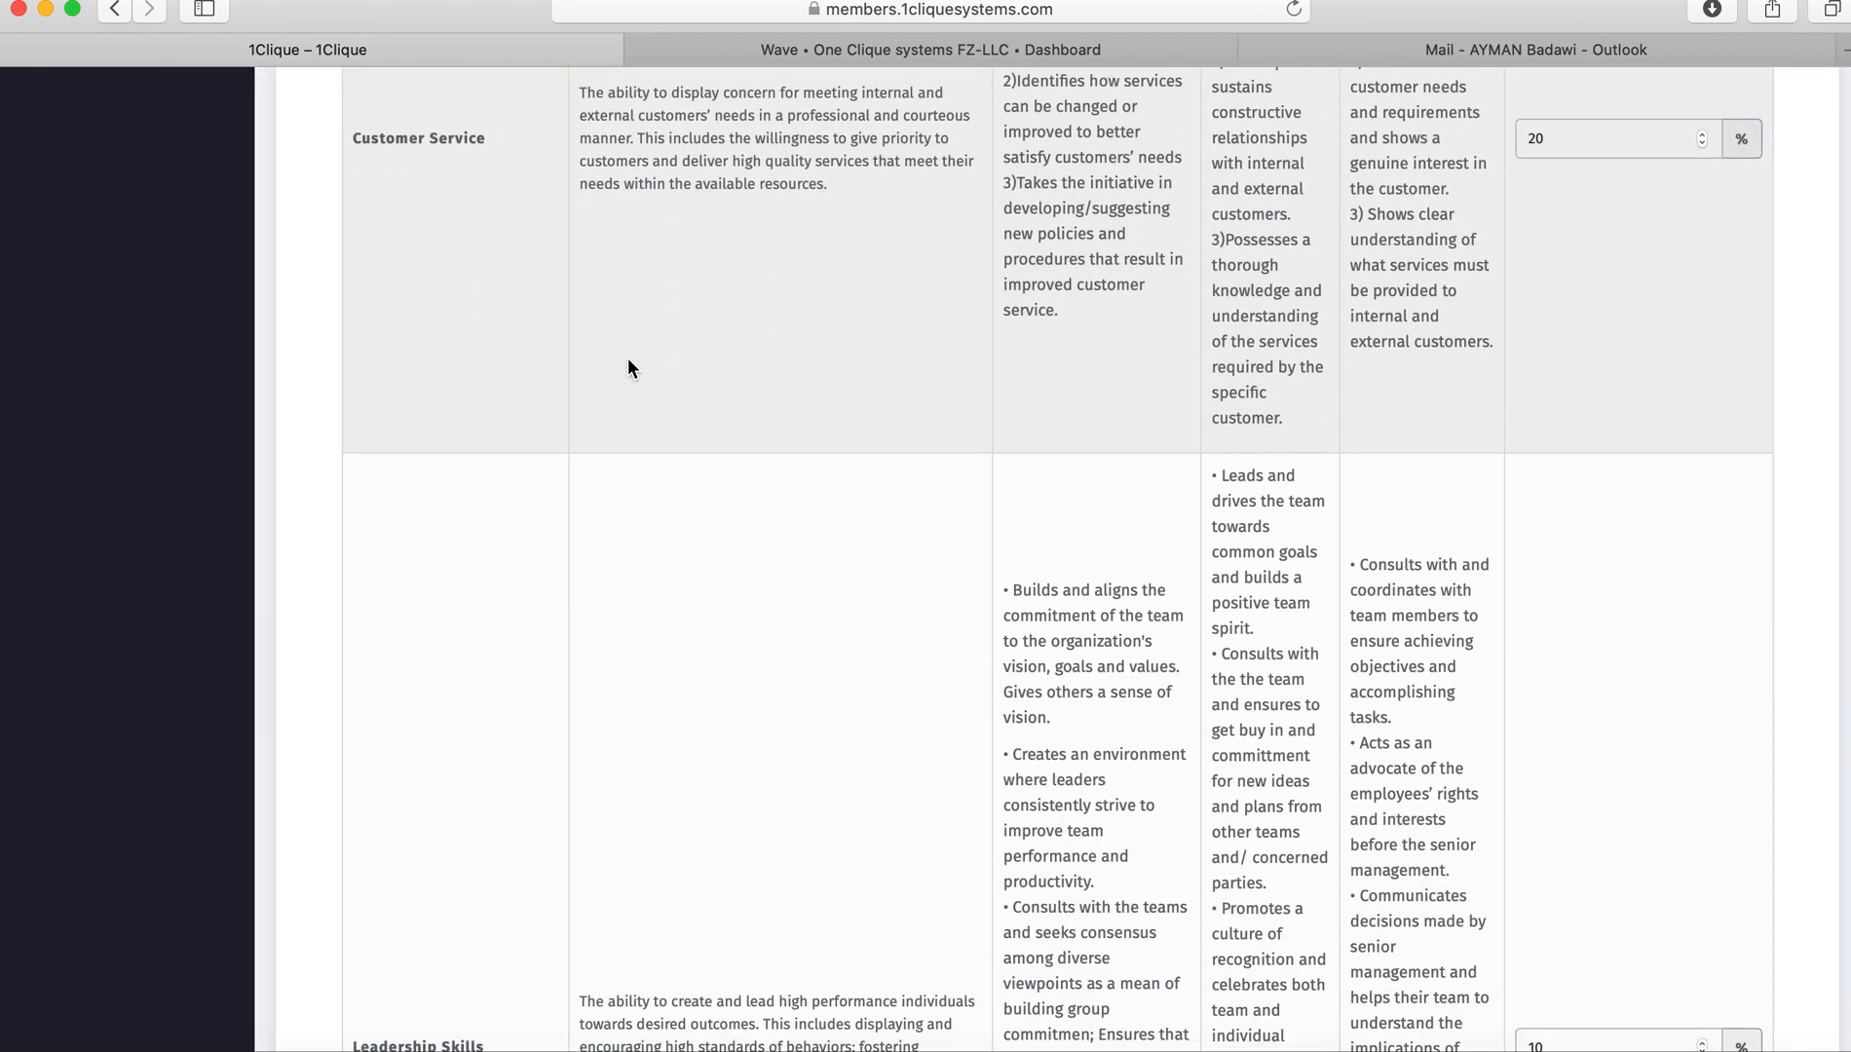
scroll(627, 358, "down", 6)
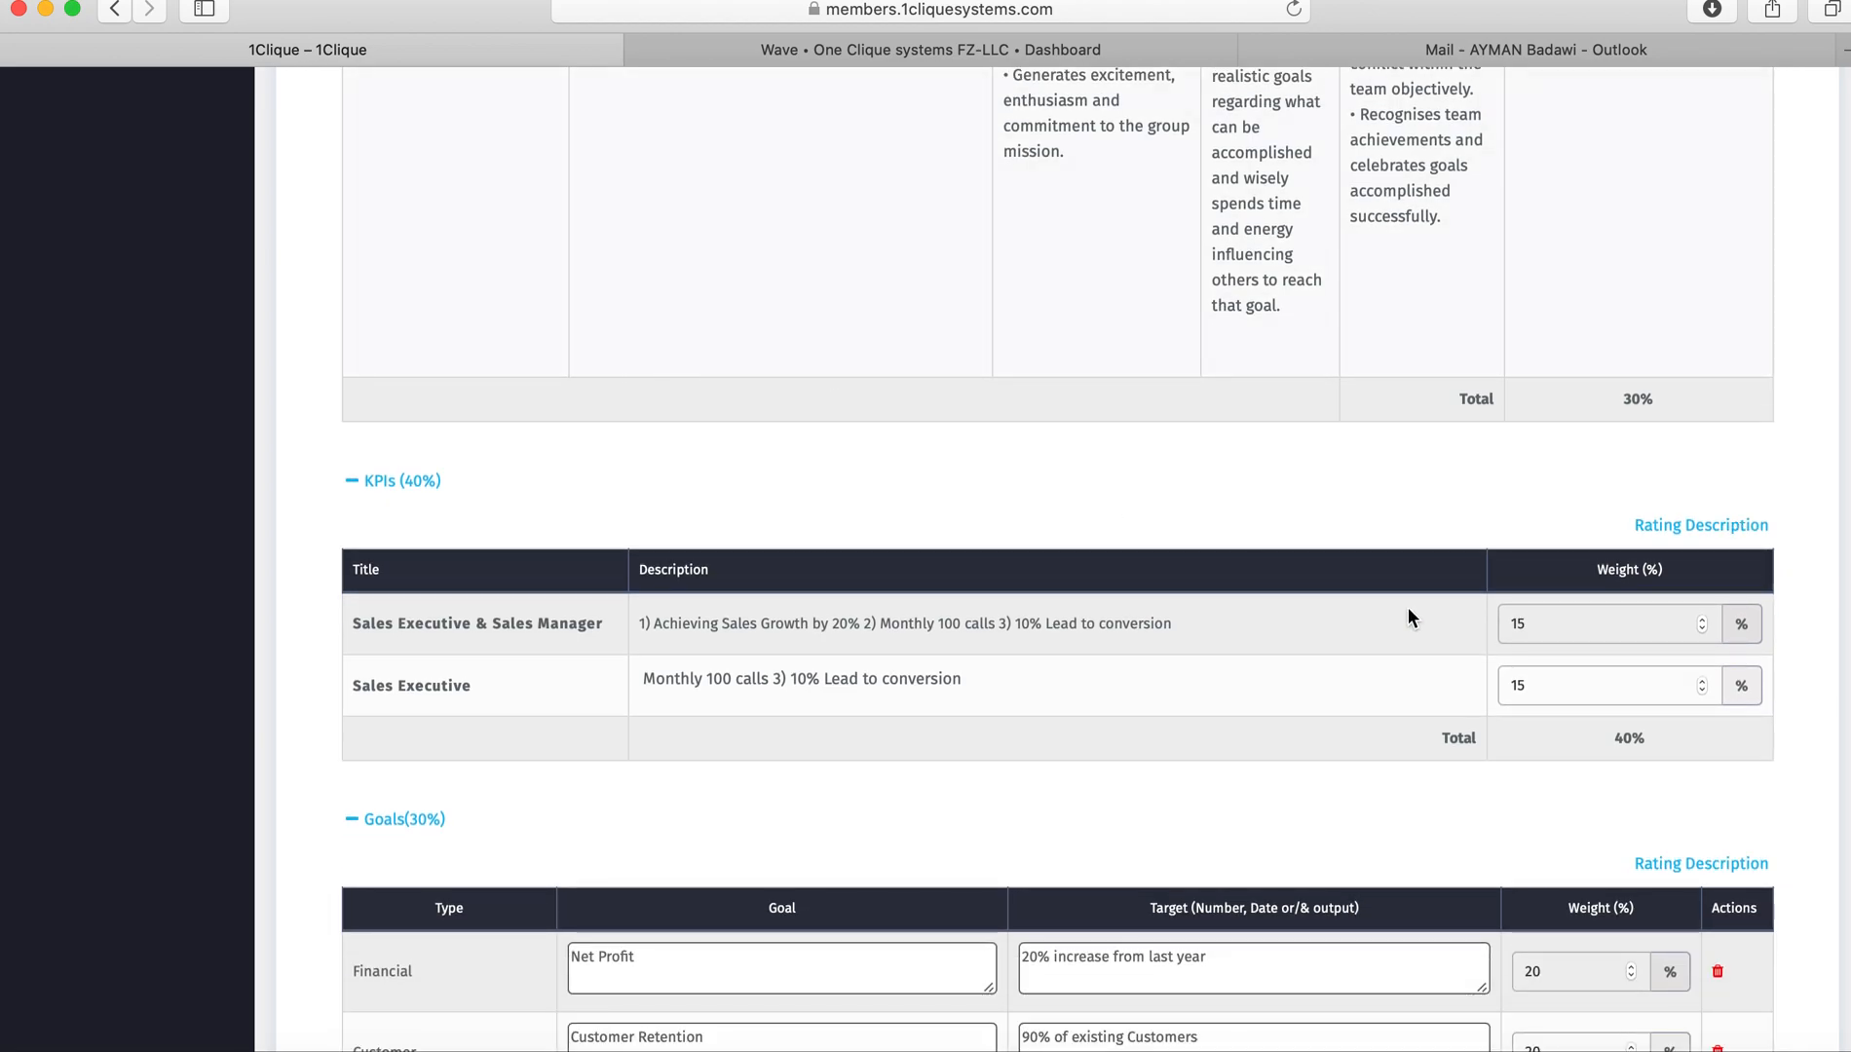
double_click(1570, 620)
type("20")
double_click(1568, 689)
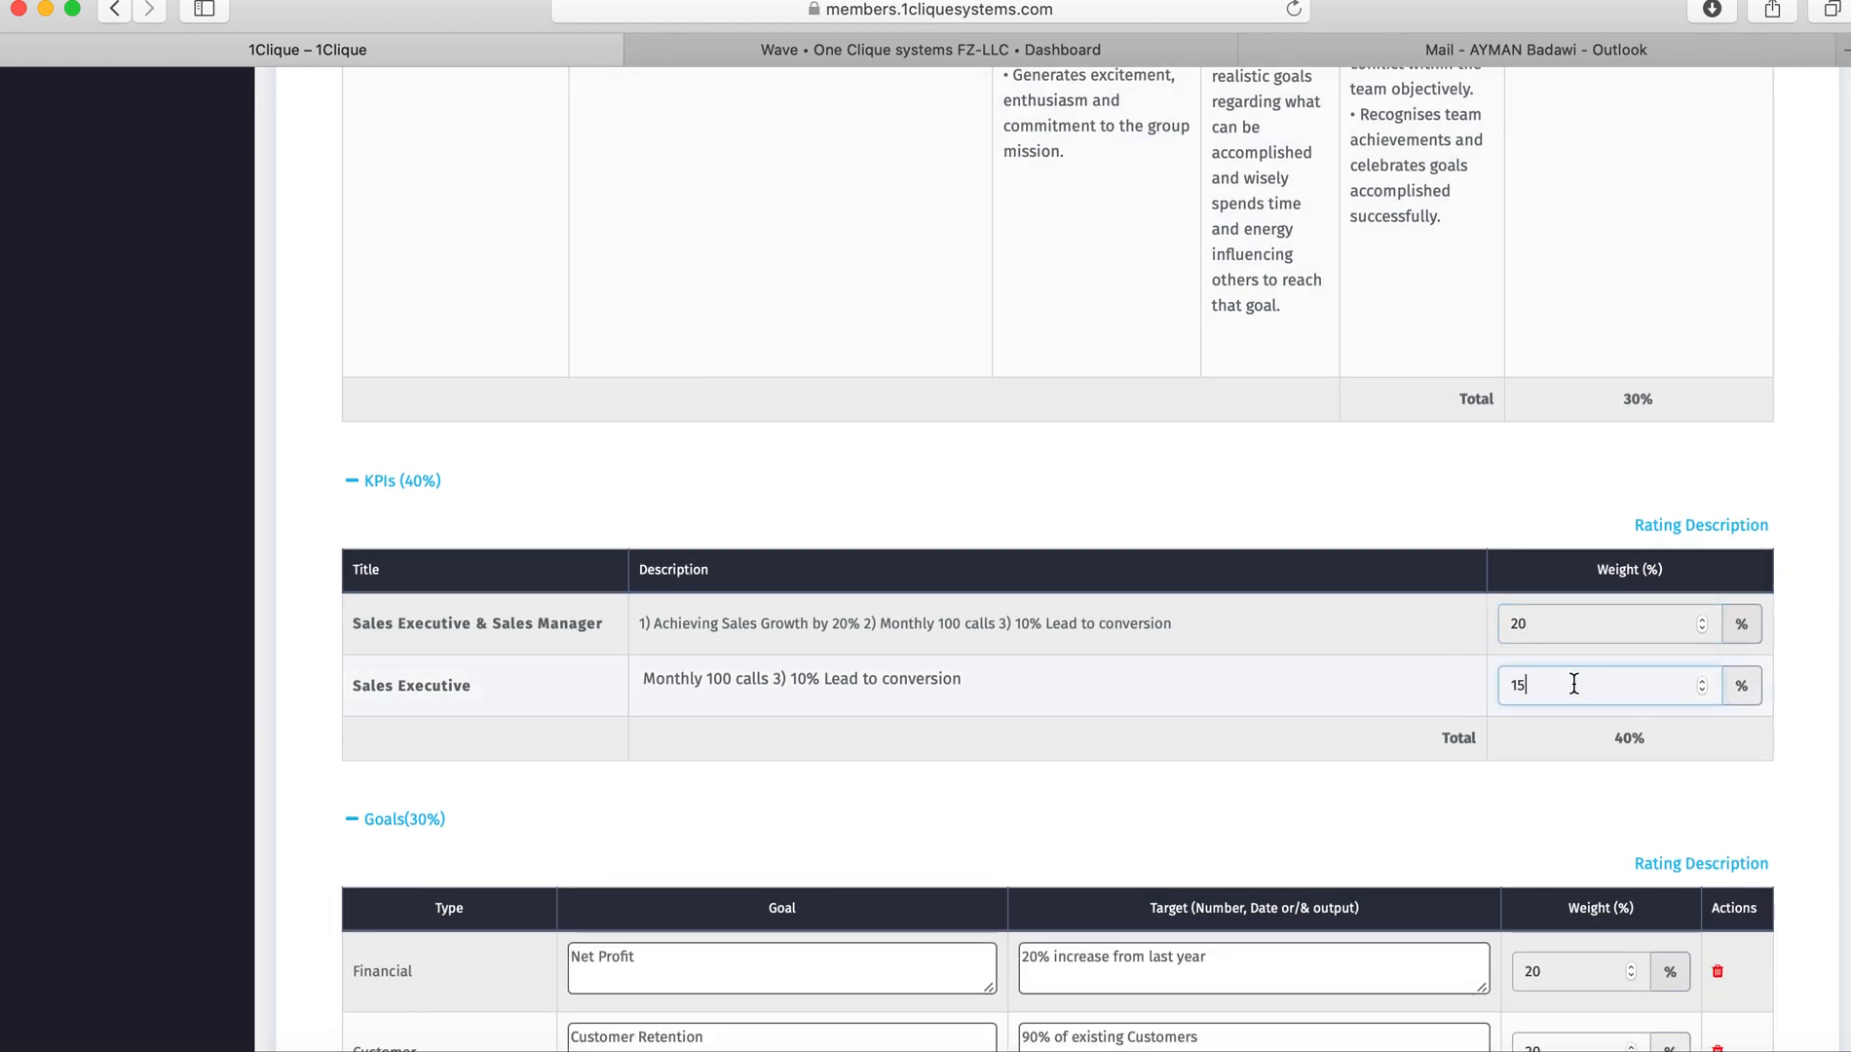
type("20")
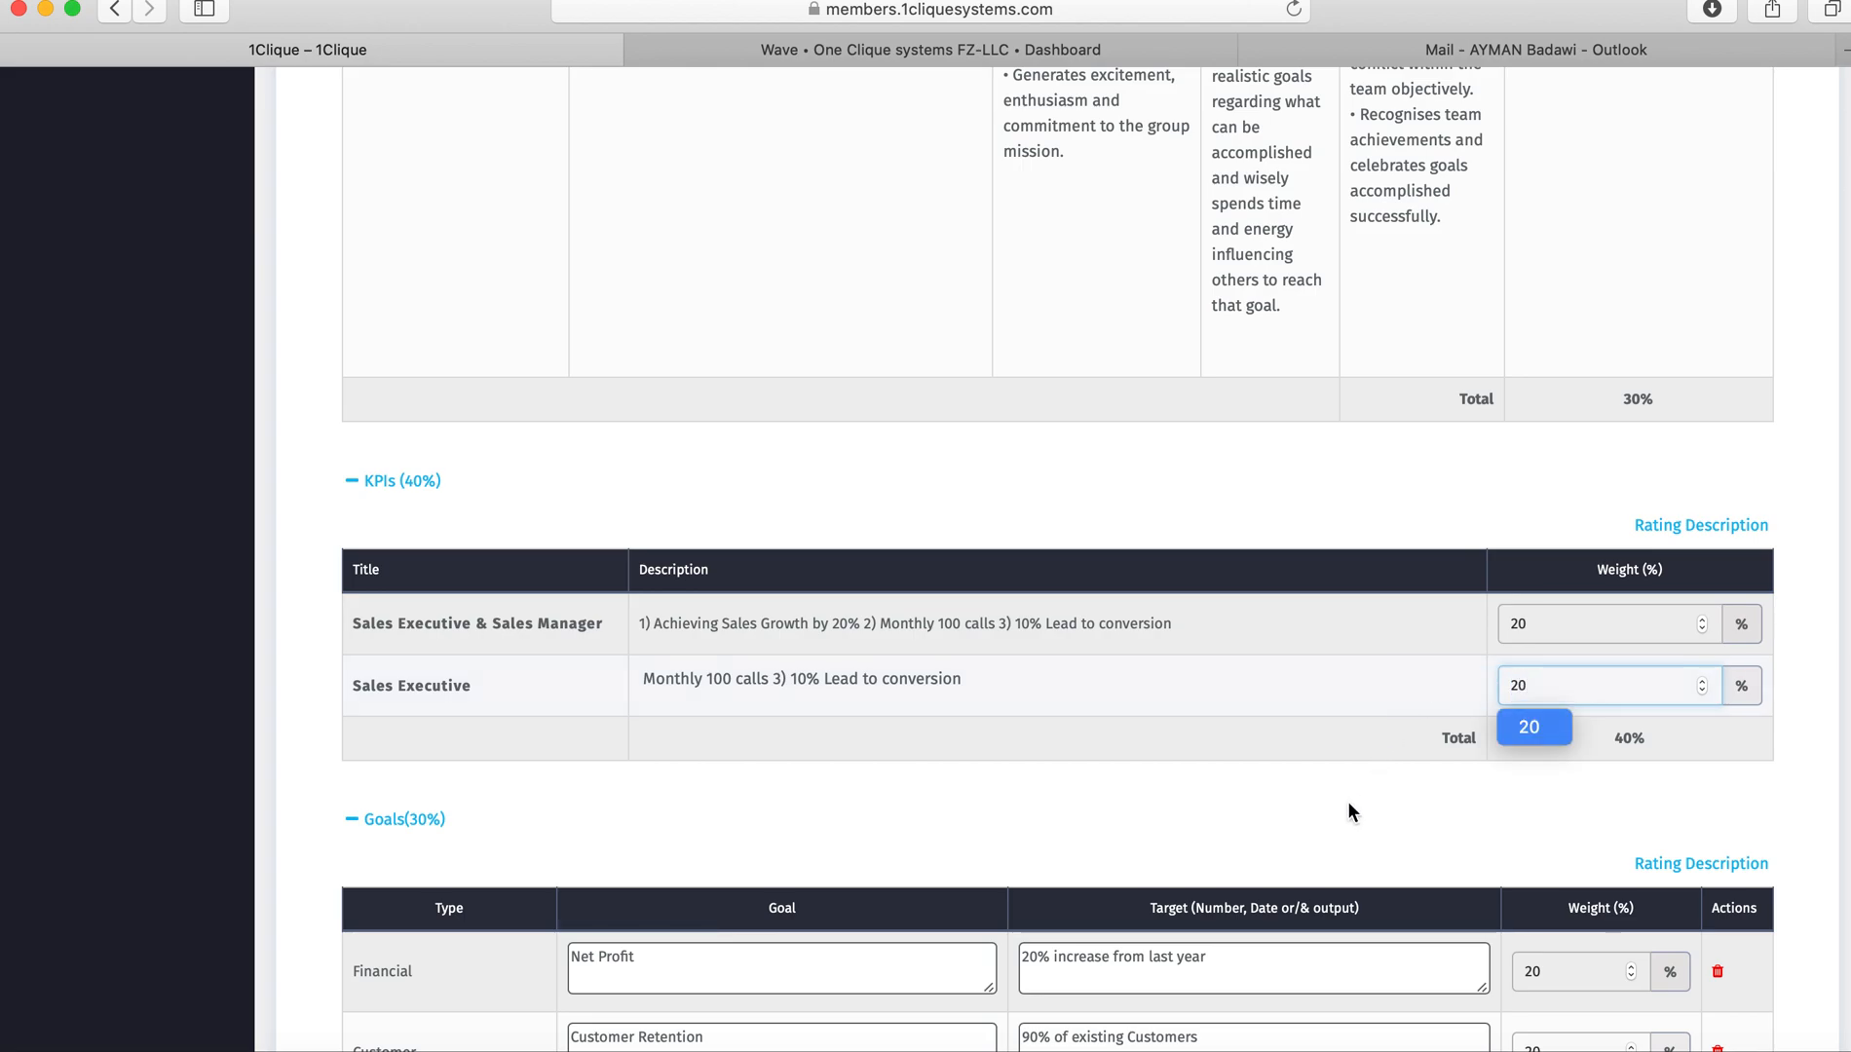
Step: Set the Net Profit and Customer Retention goal weights to 15% each and save the plan as a draft
scroll(1350, 809, "down", 5)
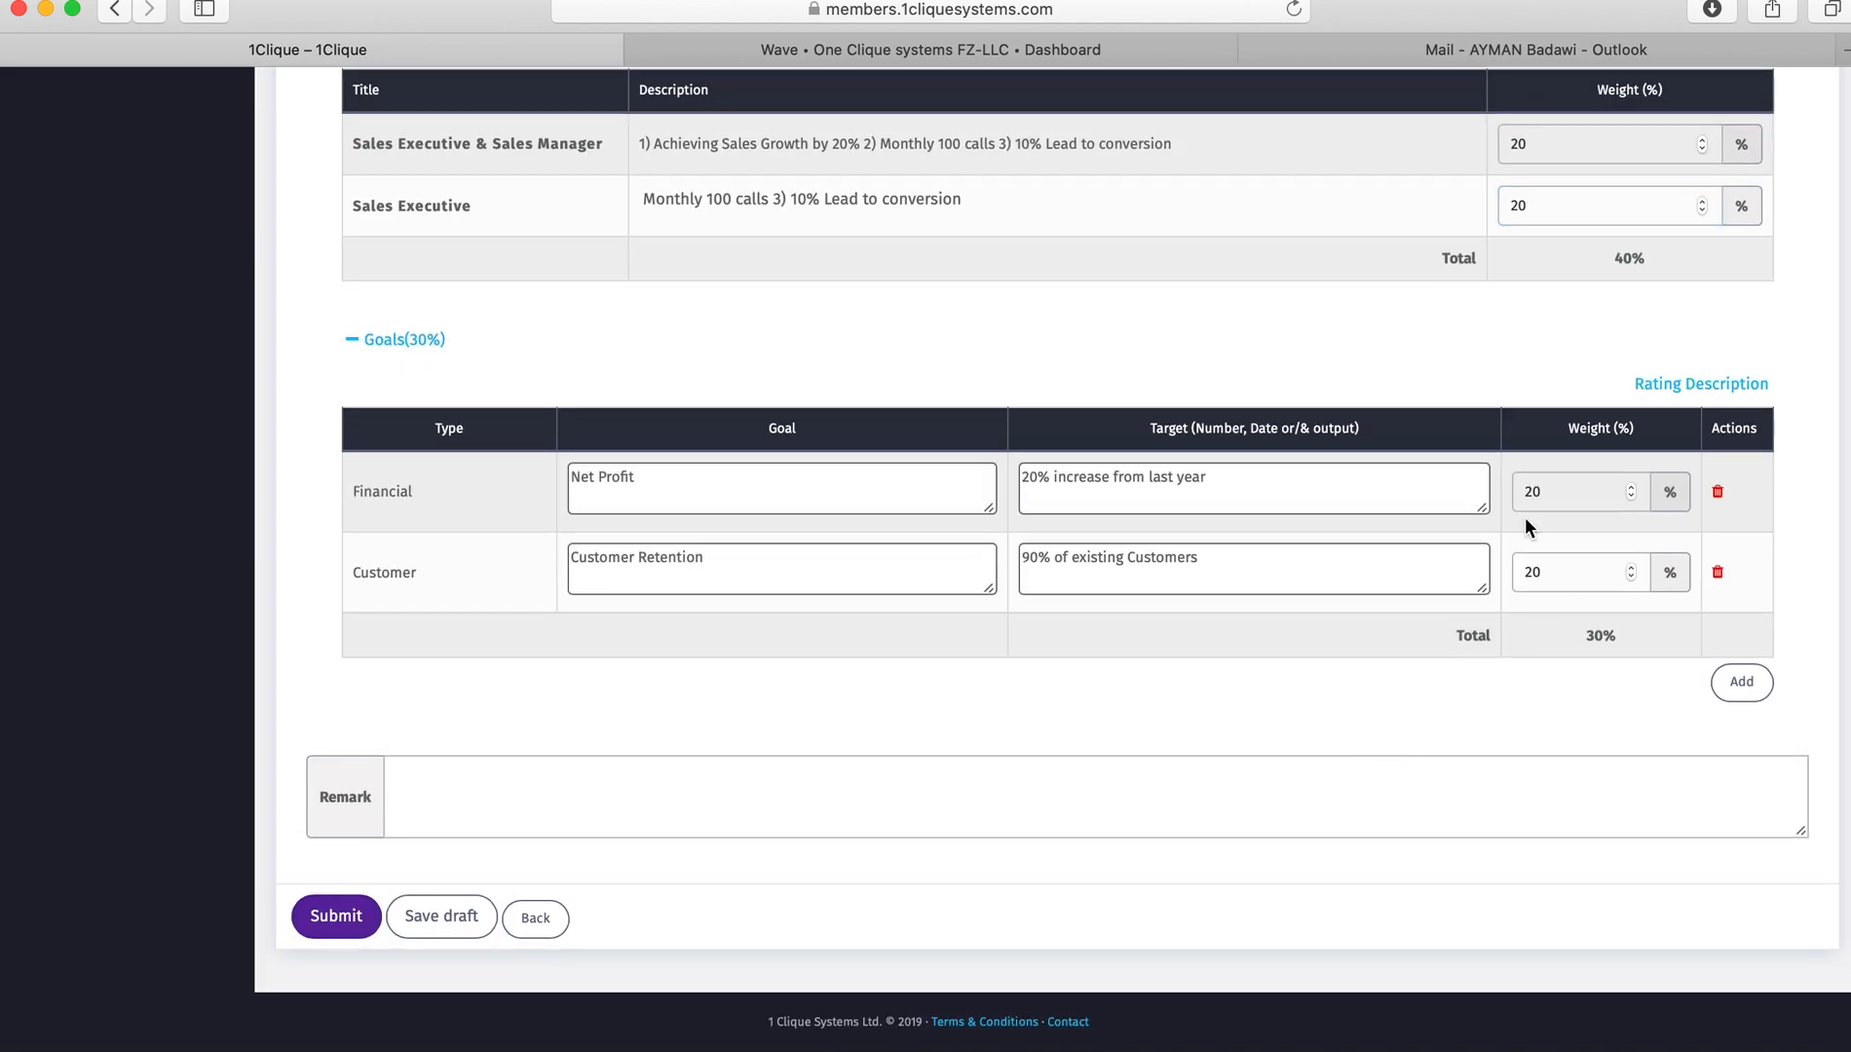
double_click(1558, 491)
type("15")
double_click(1559, 573)
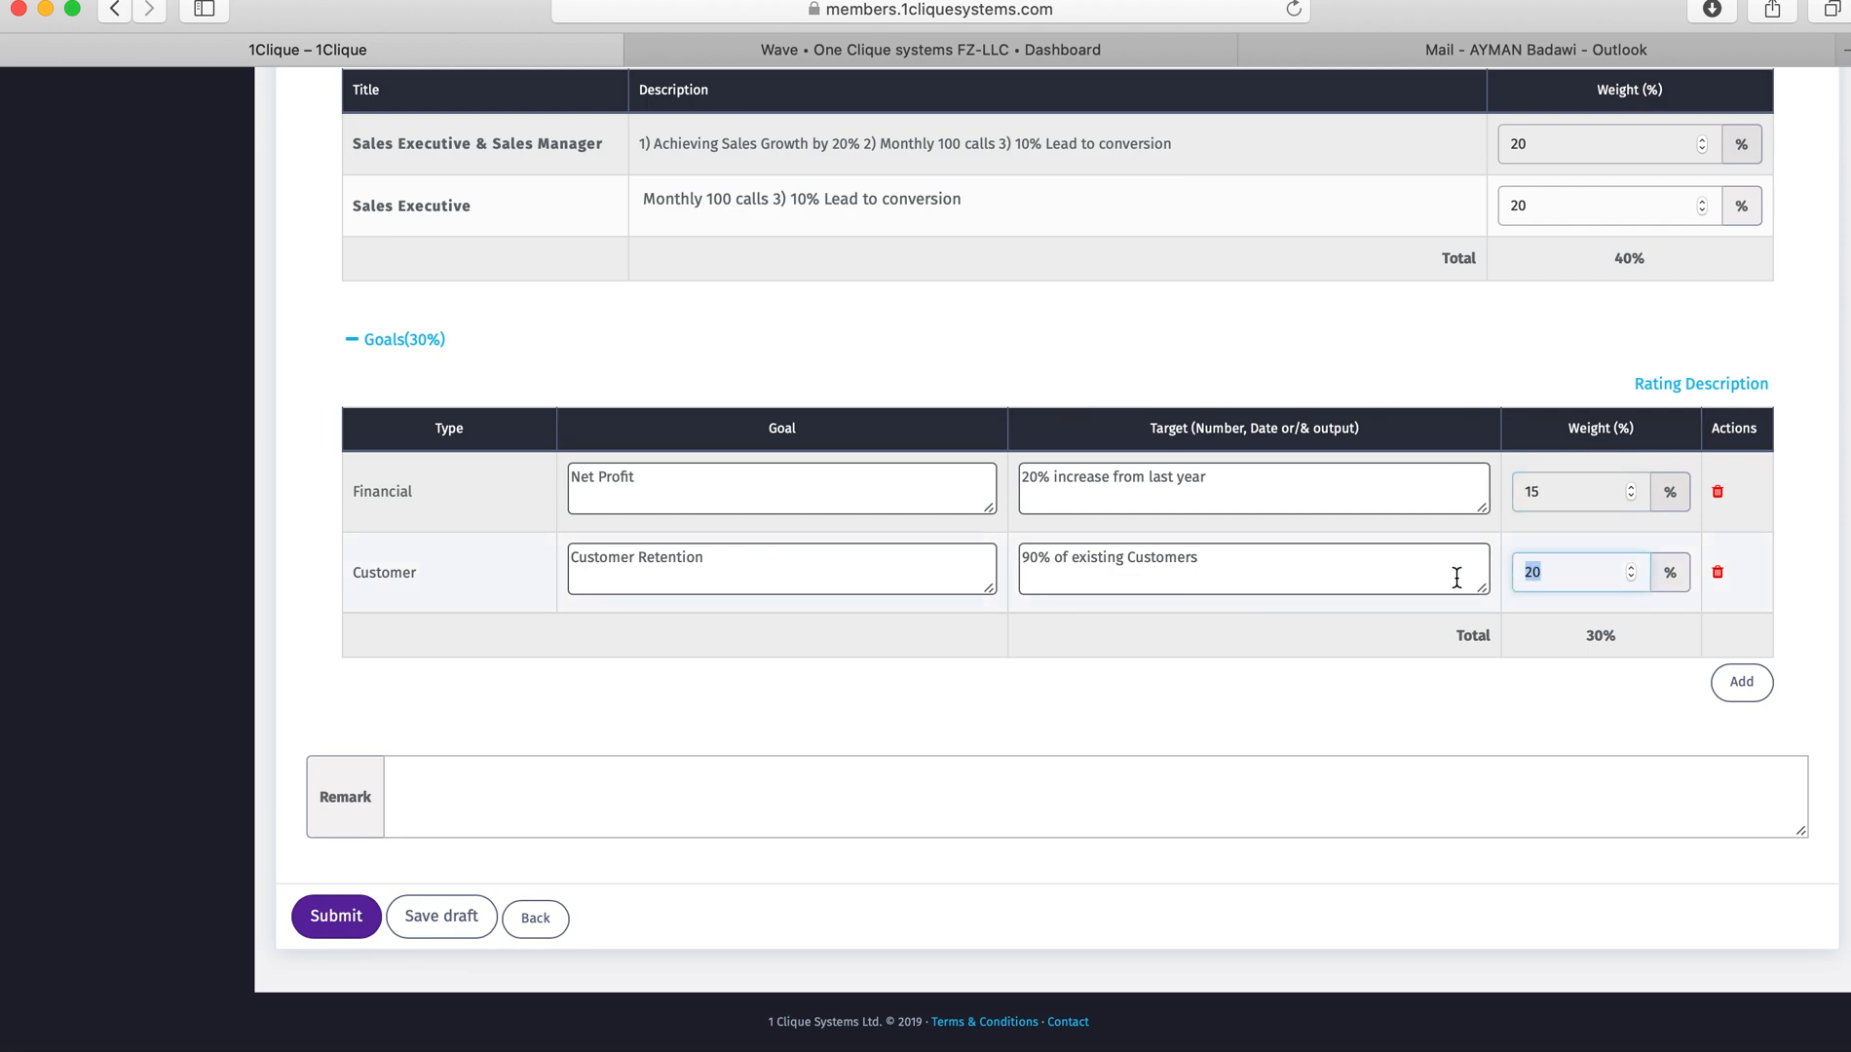
type("15")
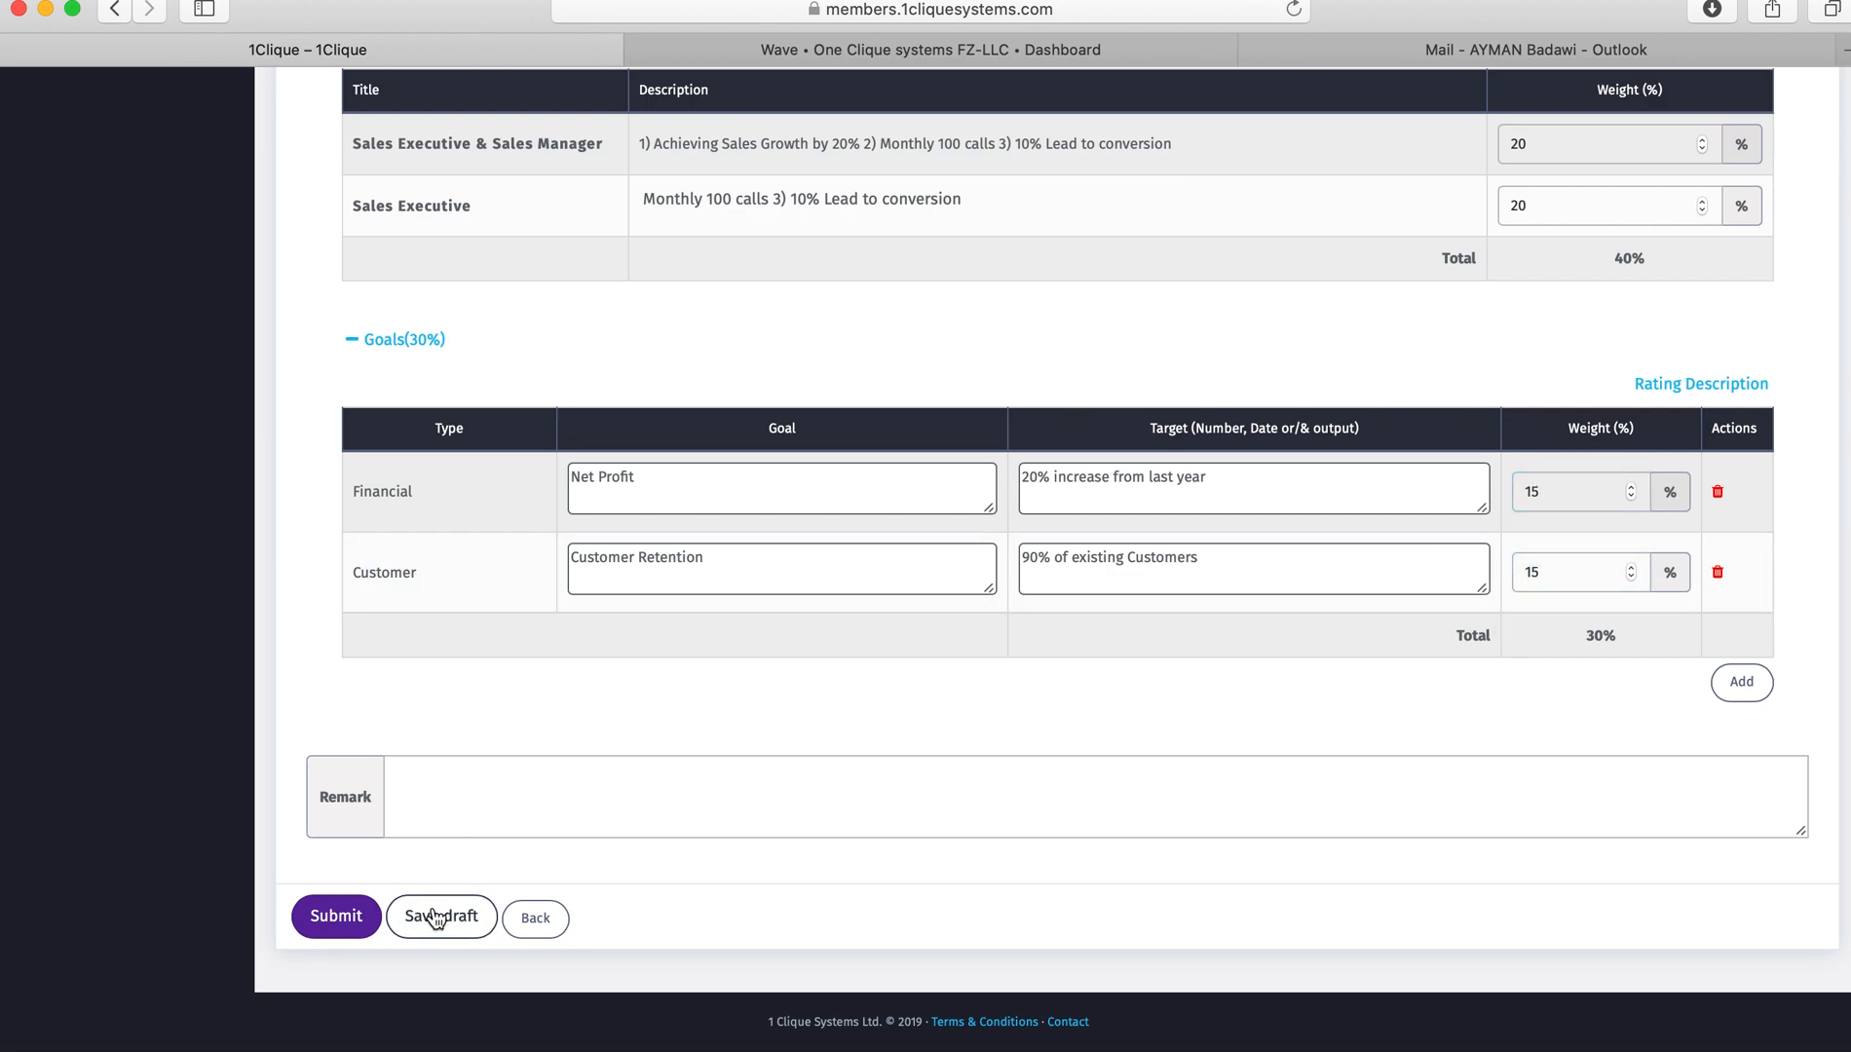
left_click(435, 918)
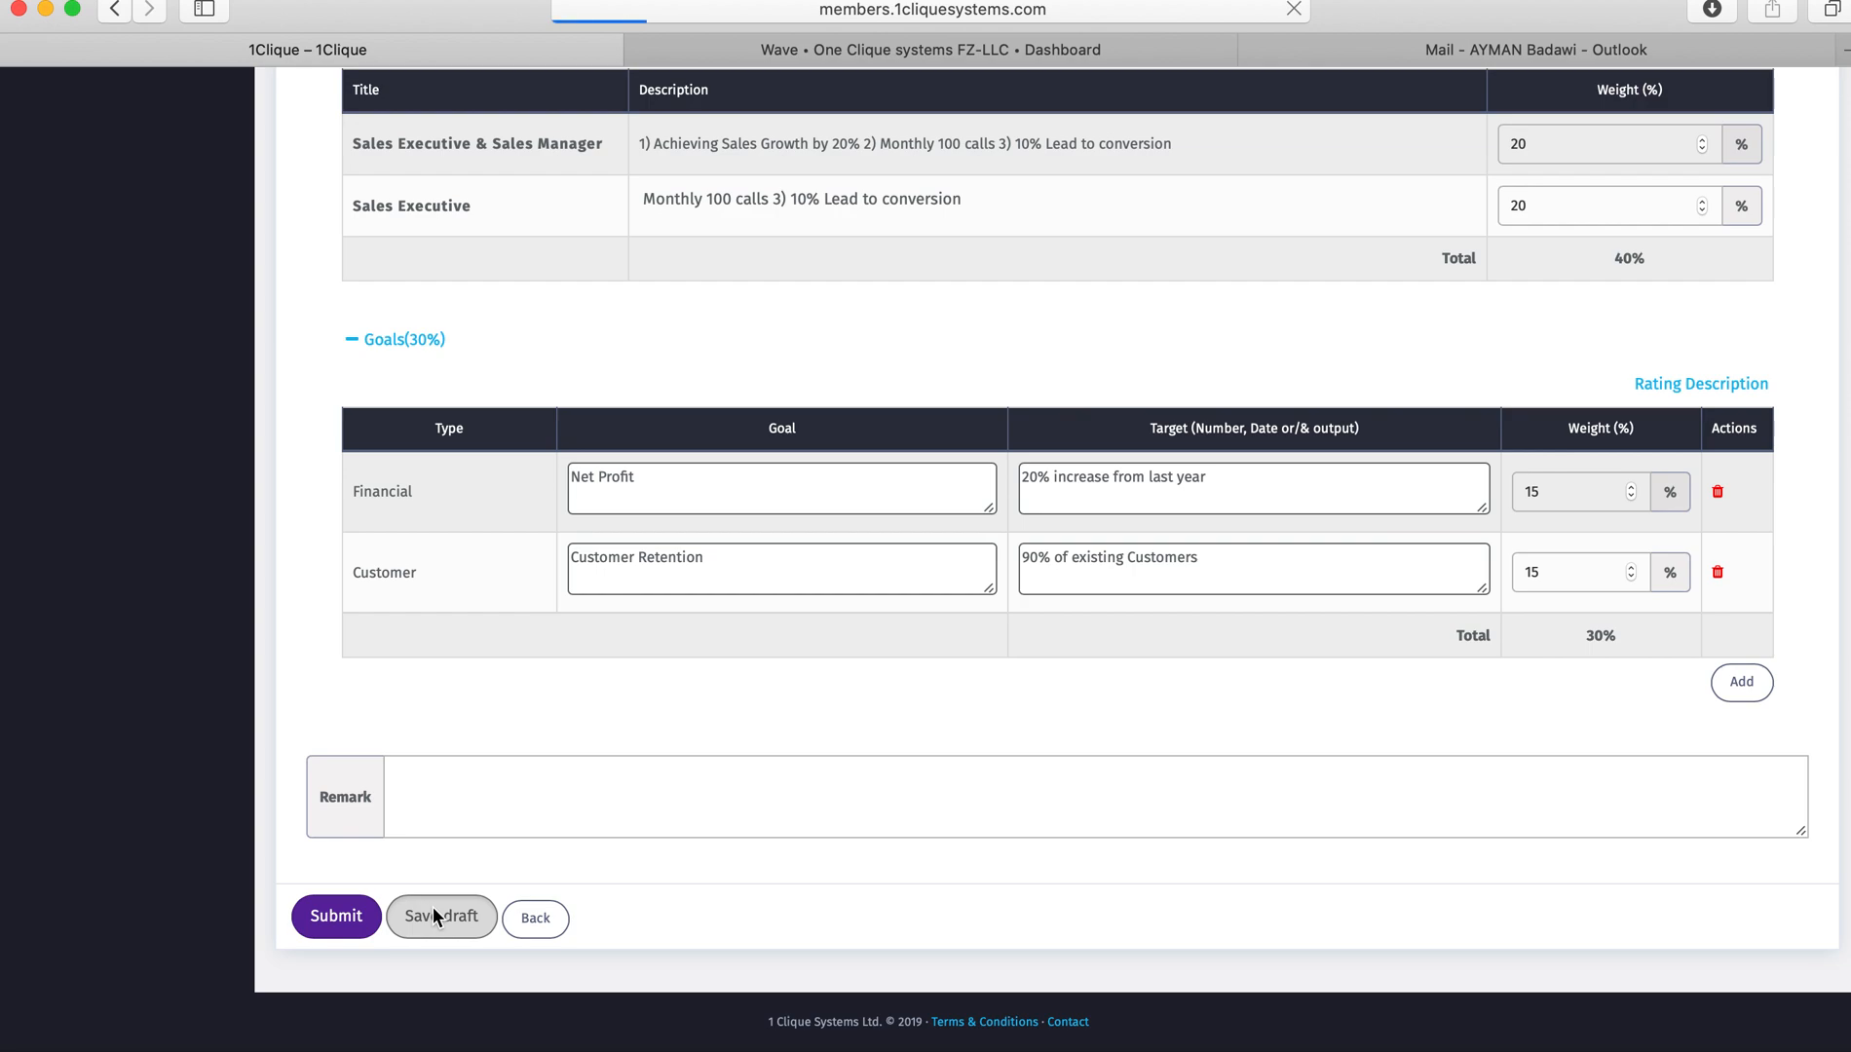
Step: Open the print version of the pending Sales Team plan and review its weight distribution and competencies
scroll(999, 731, "down", 1)
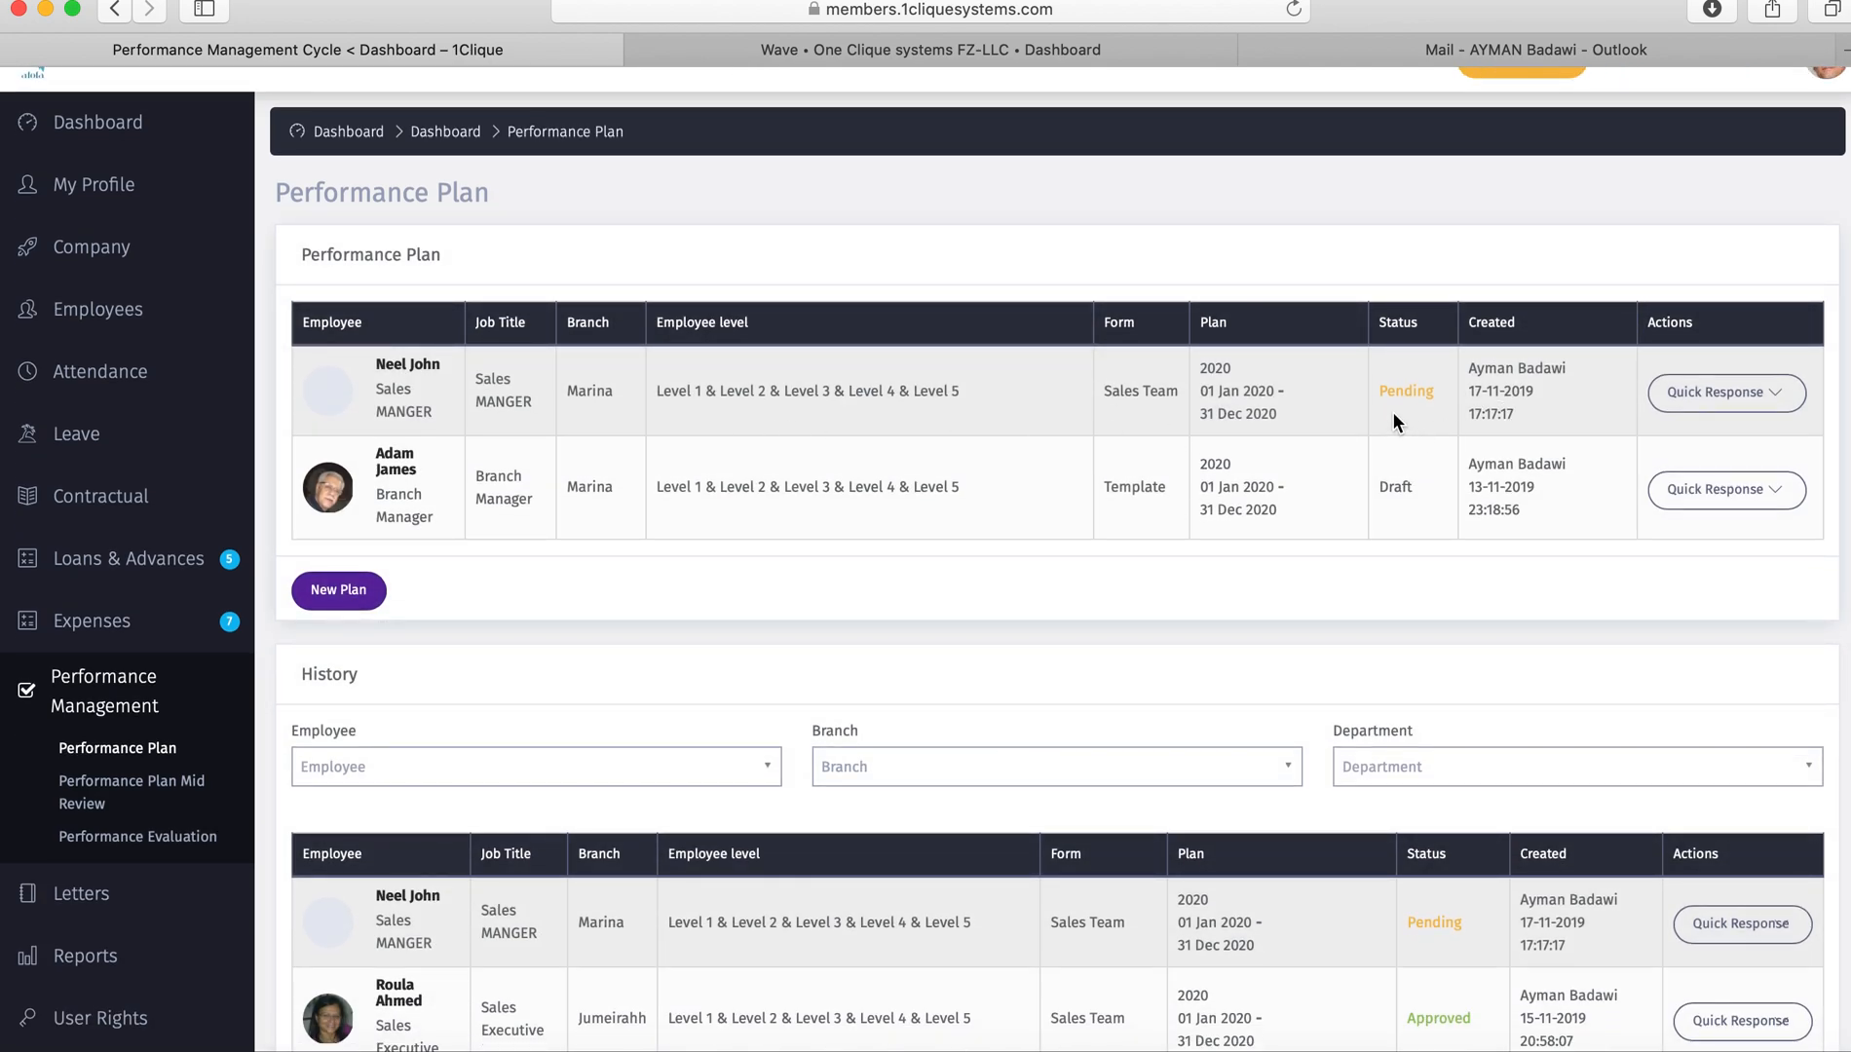
left_click(1717, 395)
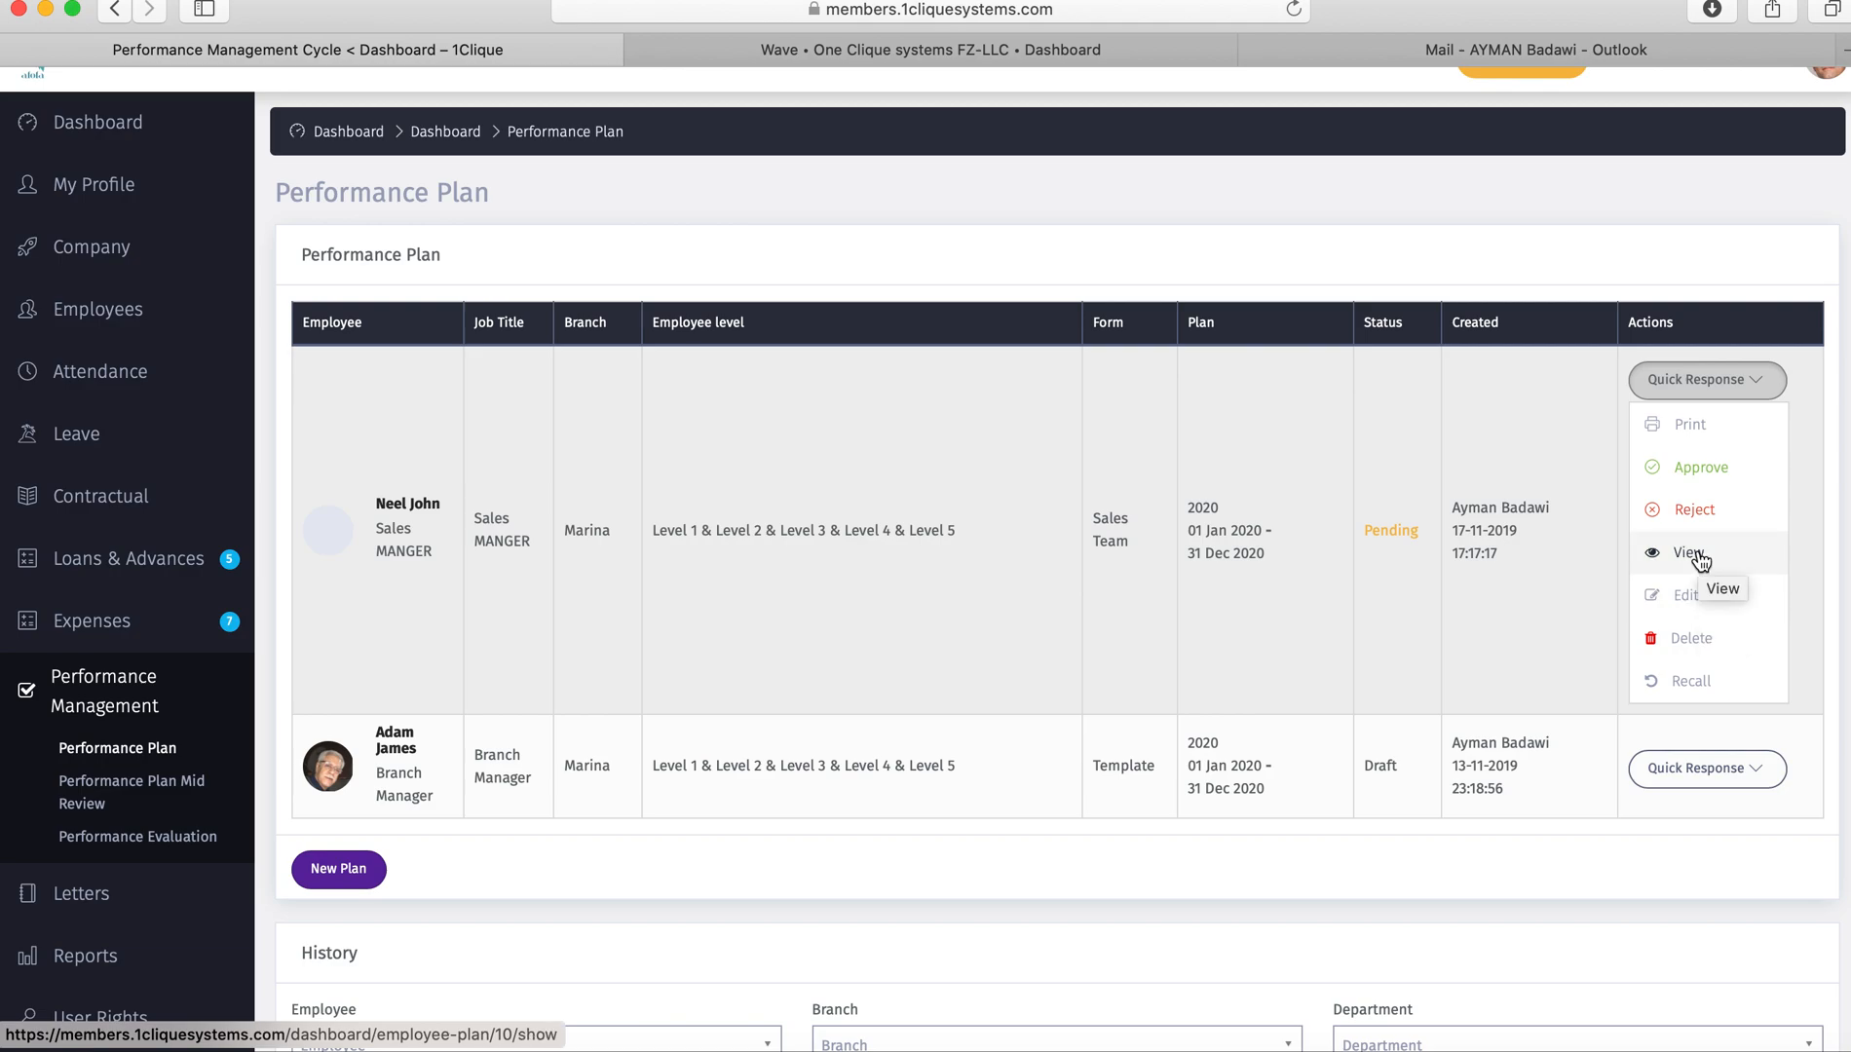
left_click(1699, 426)
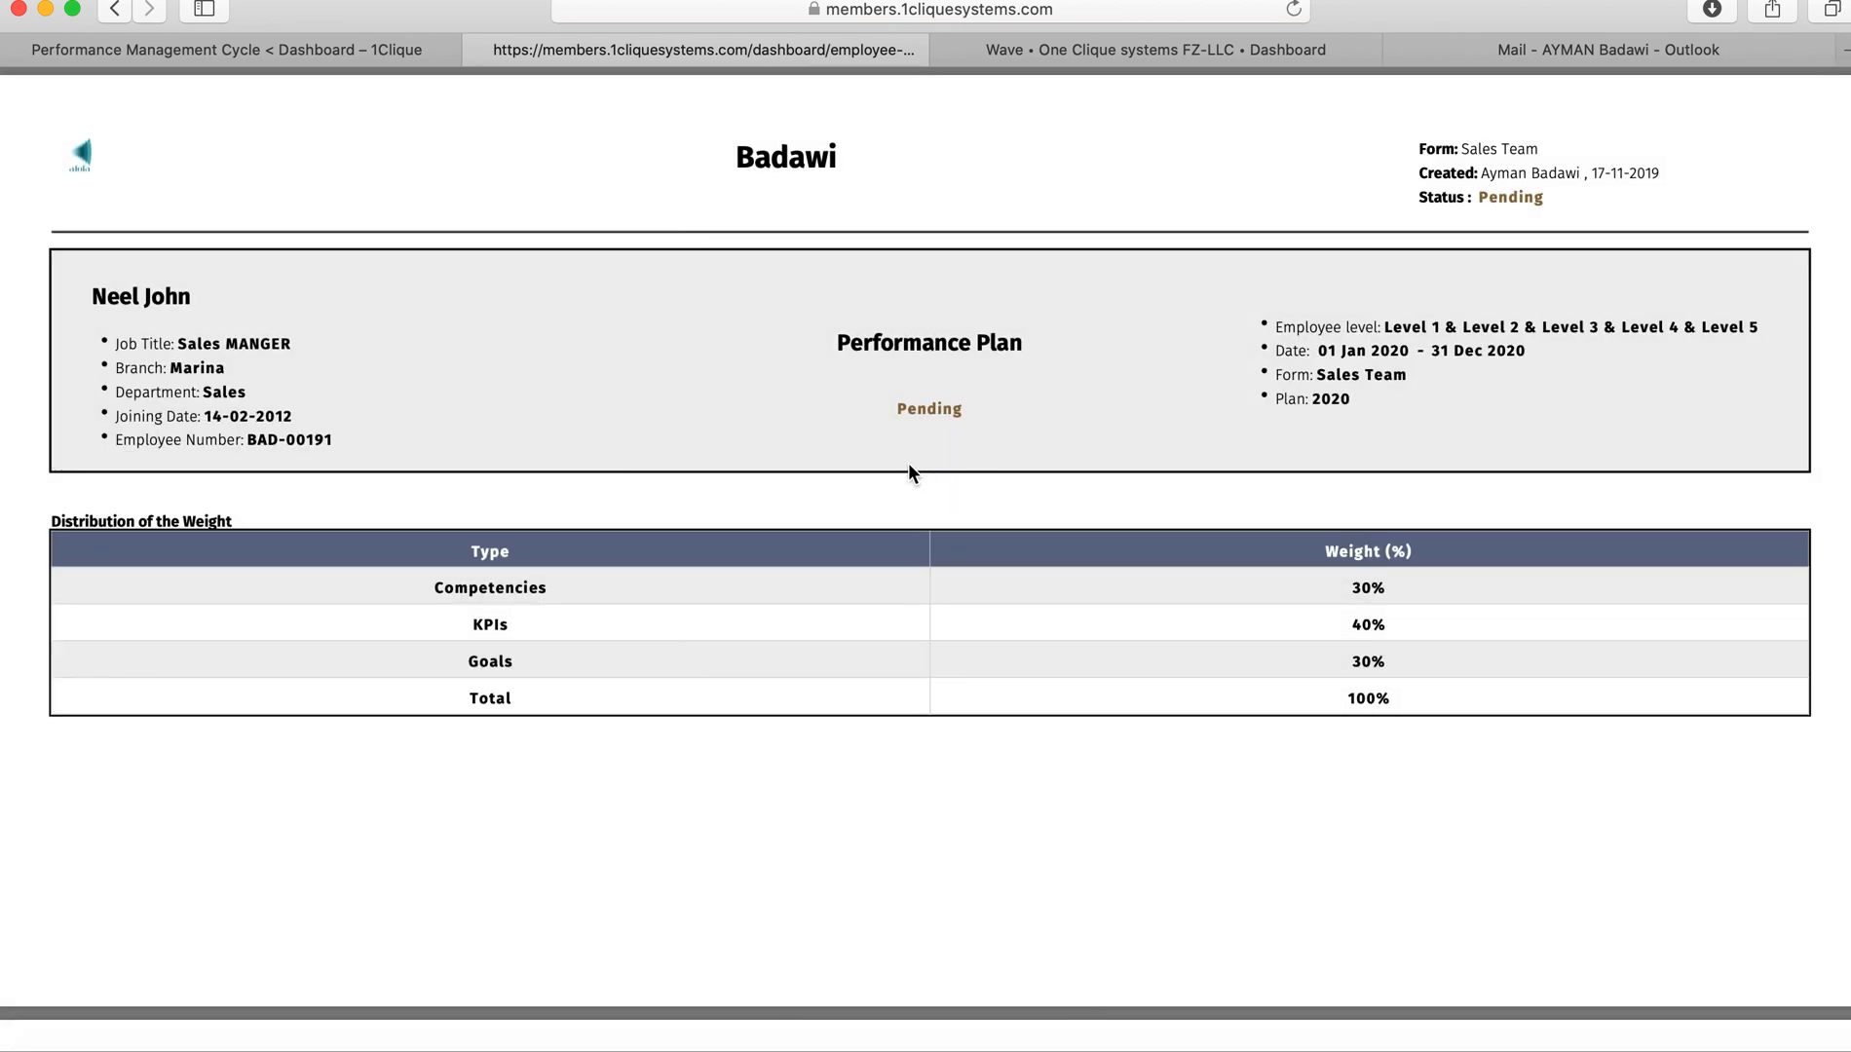
scroll(909, 463, "down", 10)
scroll(908, 463, "down", 10)
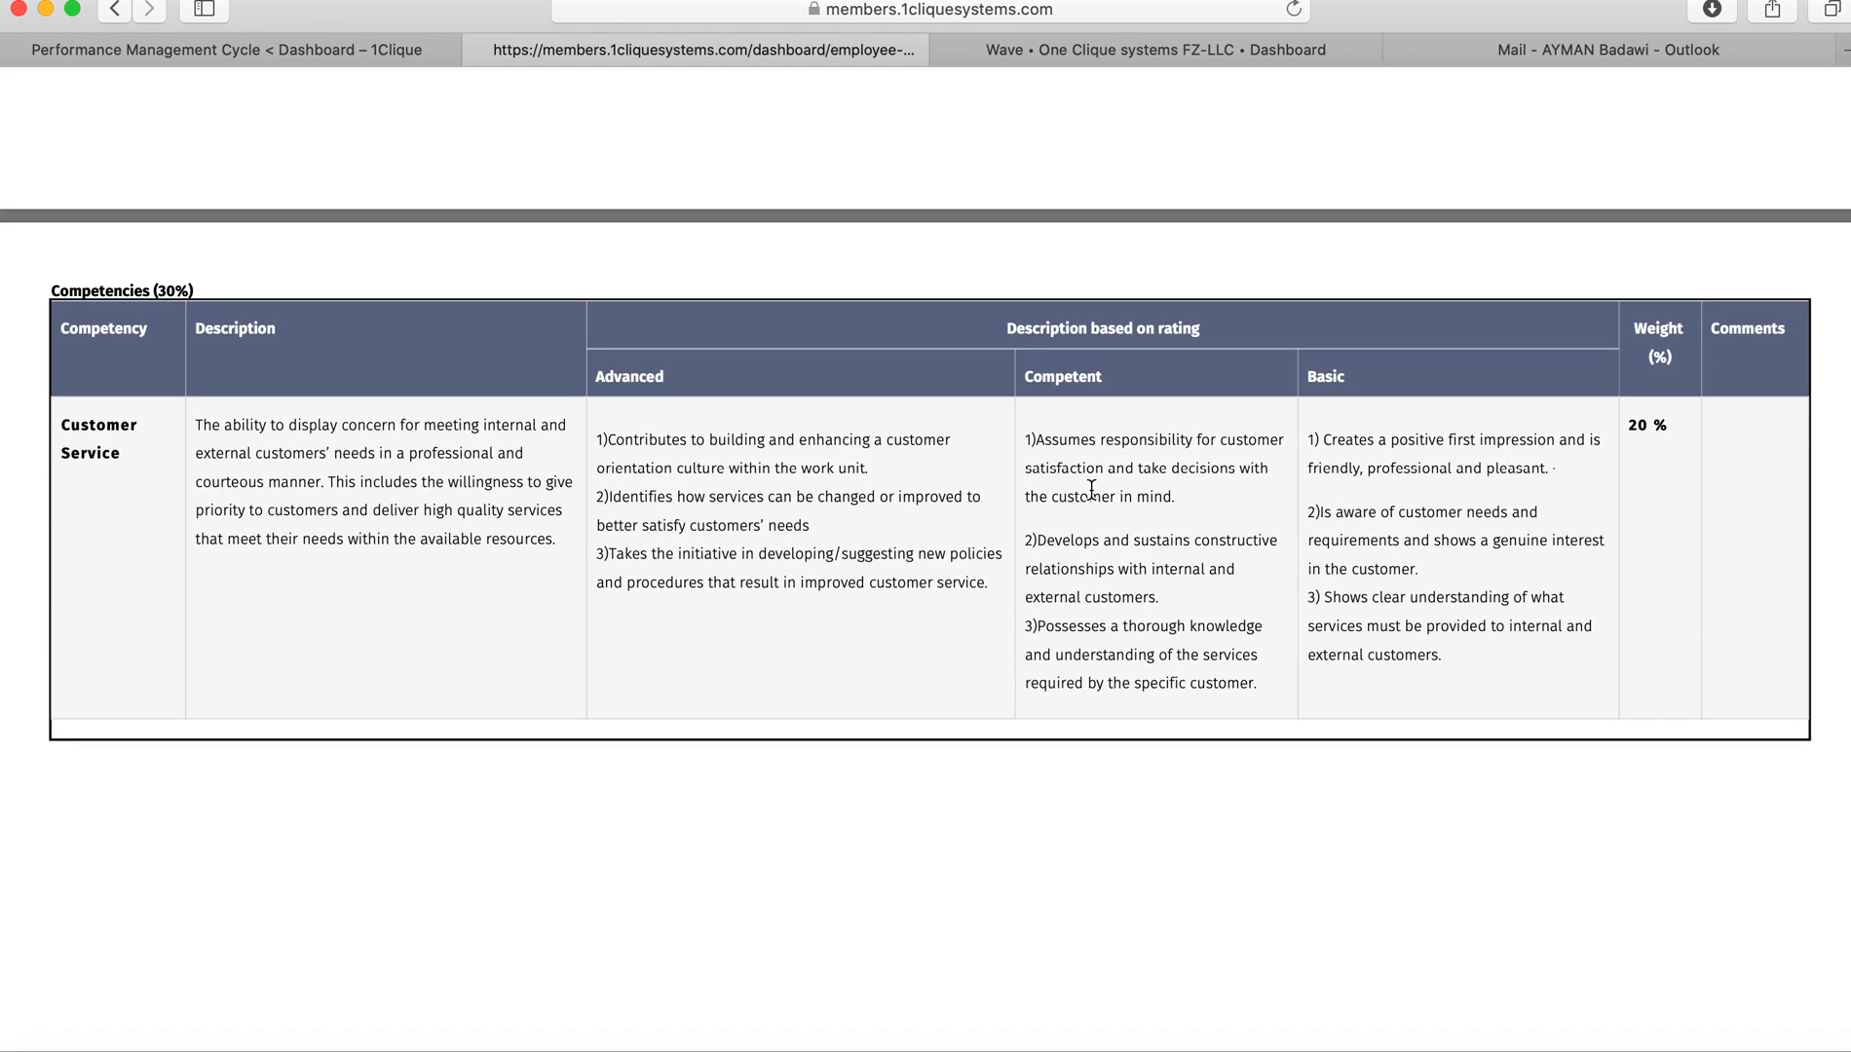
scroll(1091, 489, "down", 5)
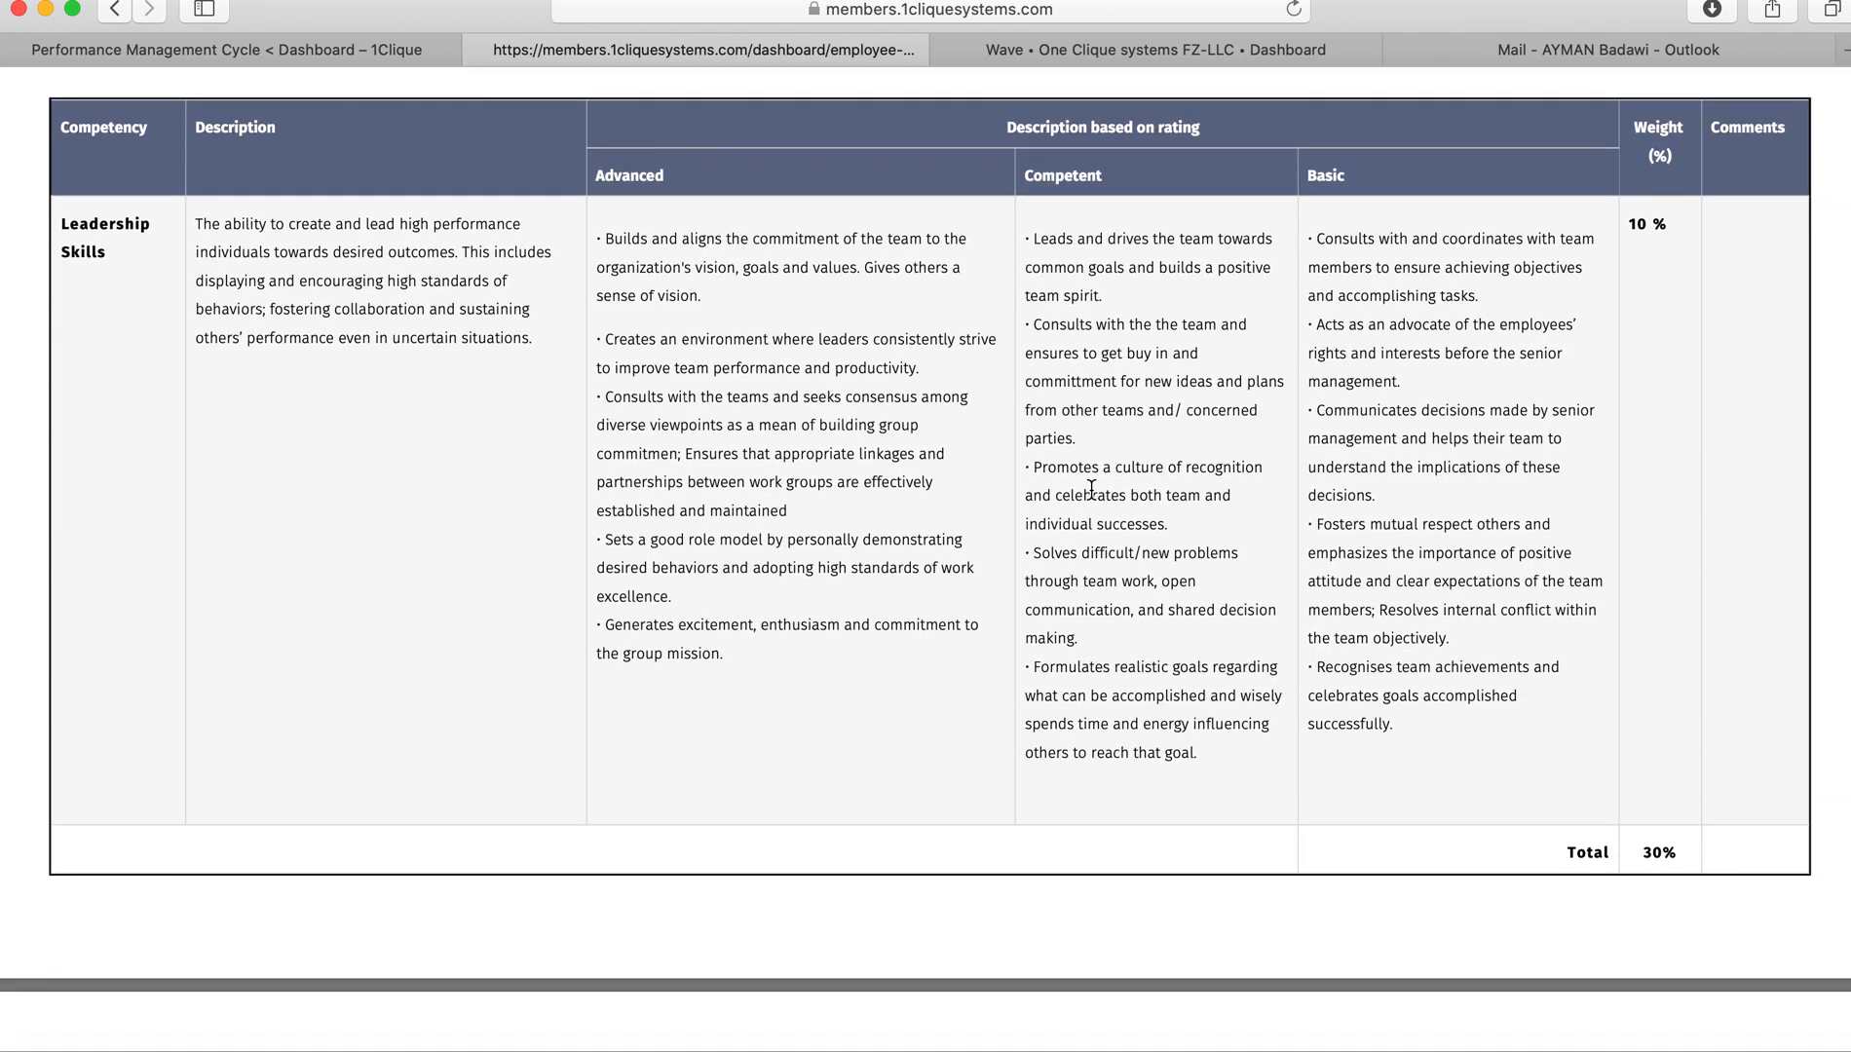
scroll(1138, 530, "down", 4)
scroll(1137, 529, "up", 9)
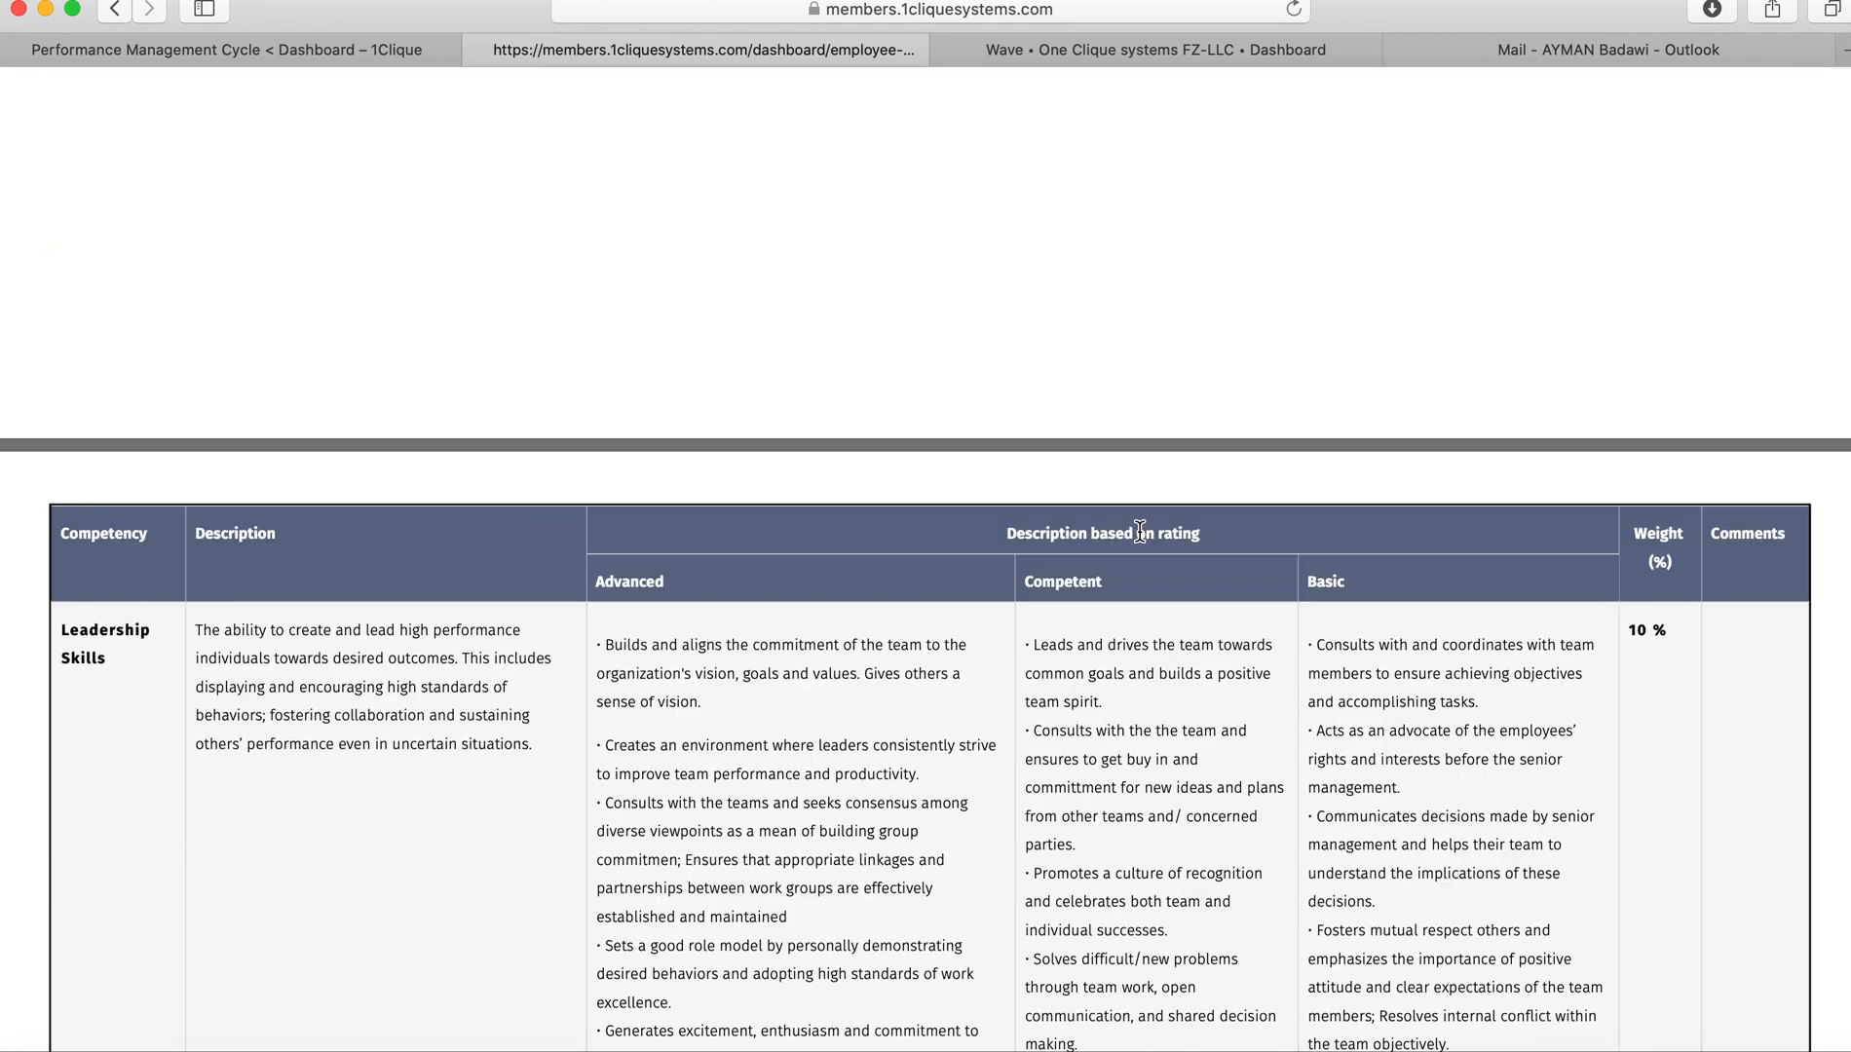
Step: Return to the performance plan list, approve the pending Sales Team plan, and check its entry in the History table
left_click(477, 50)
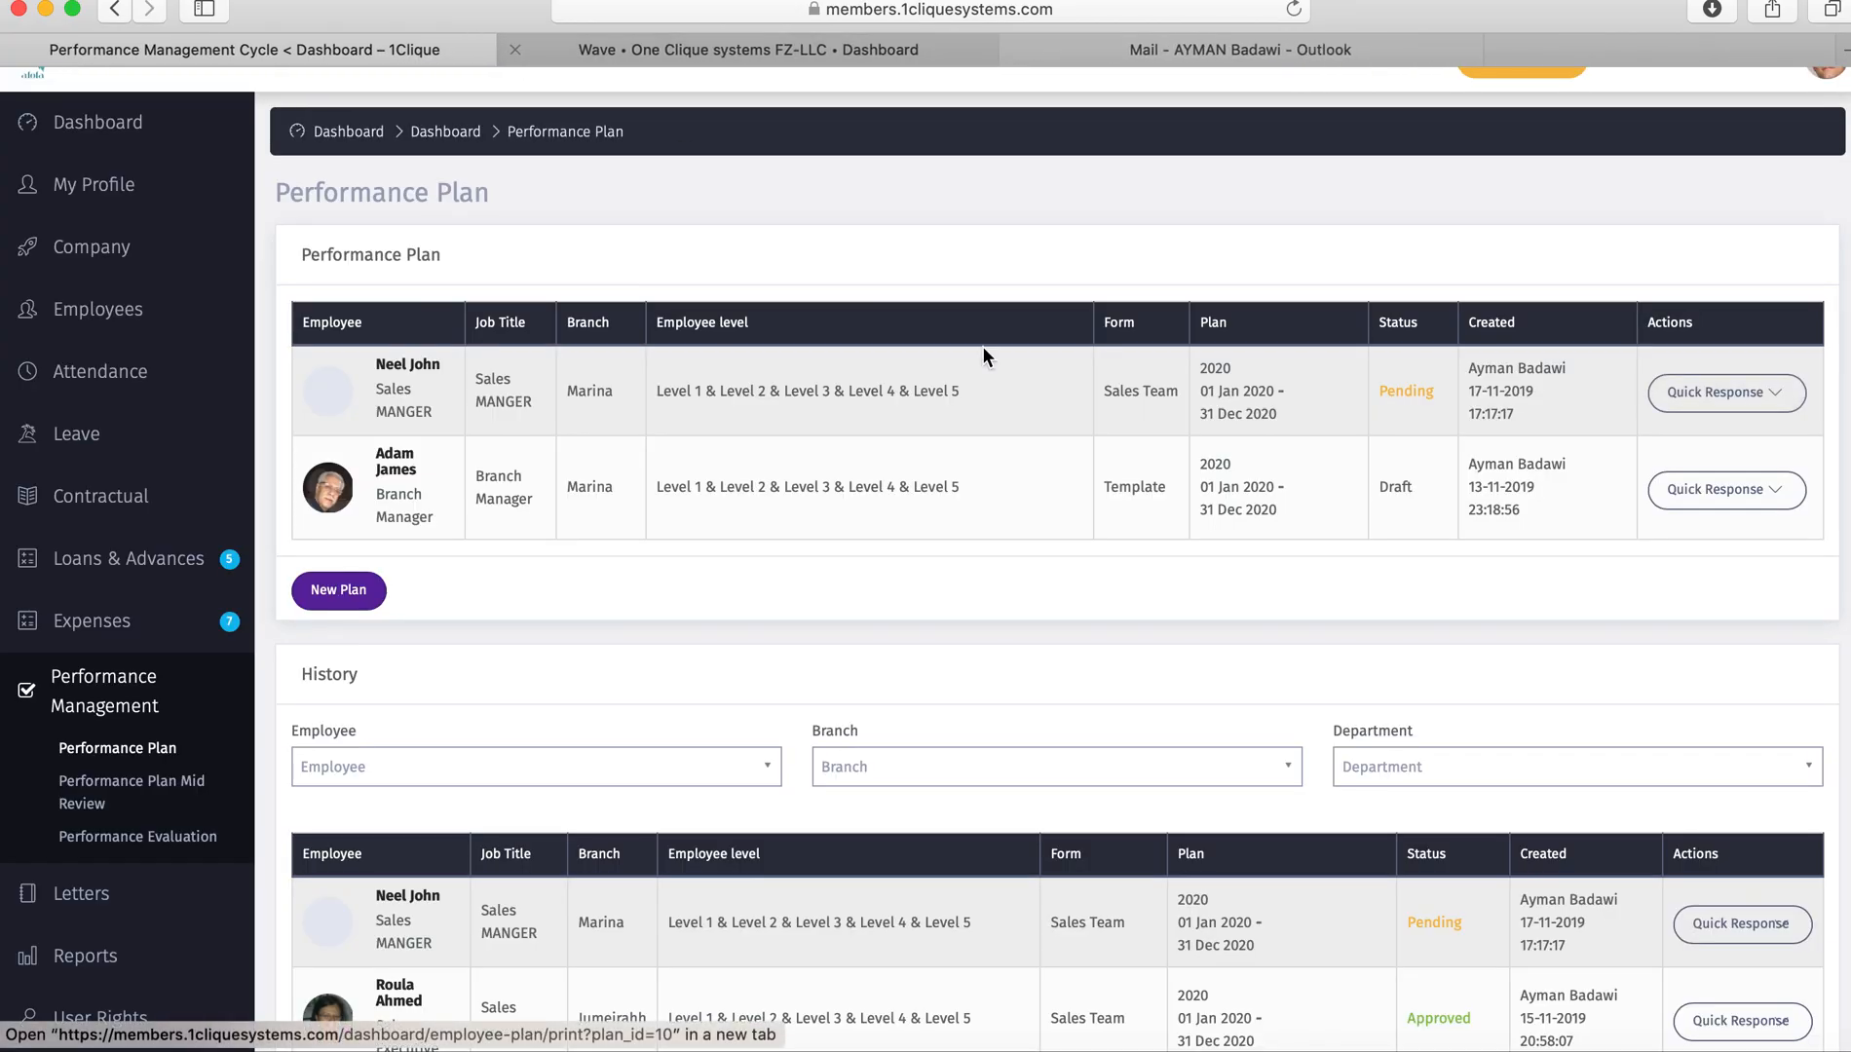
left_click(1781, 396)
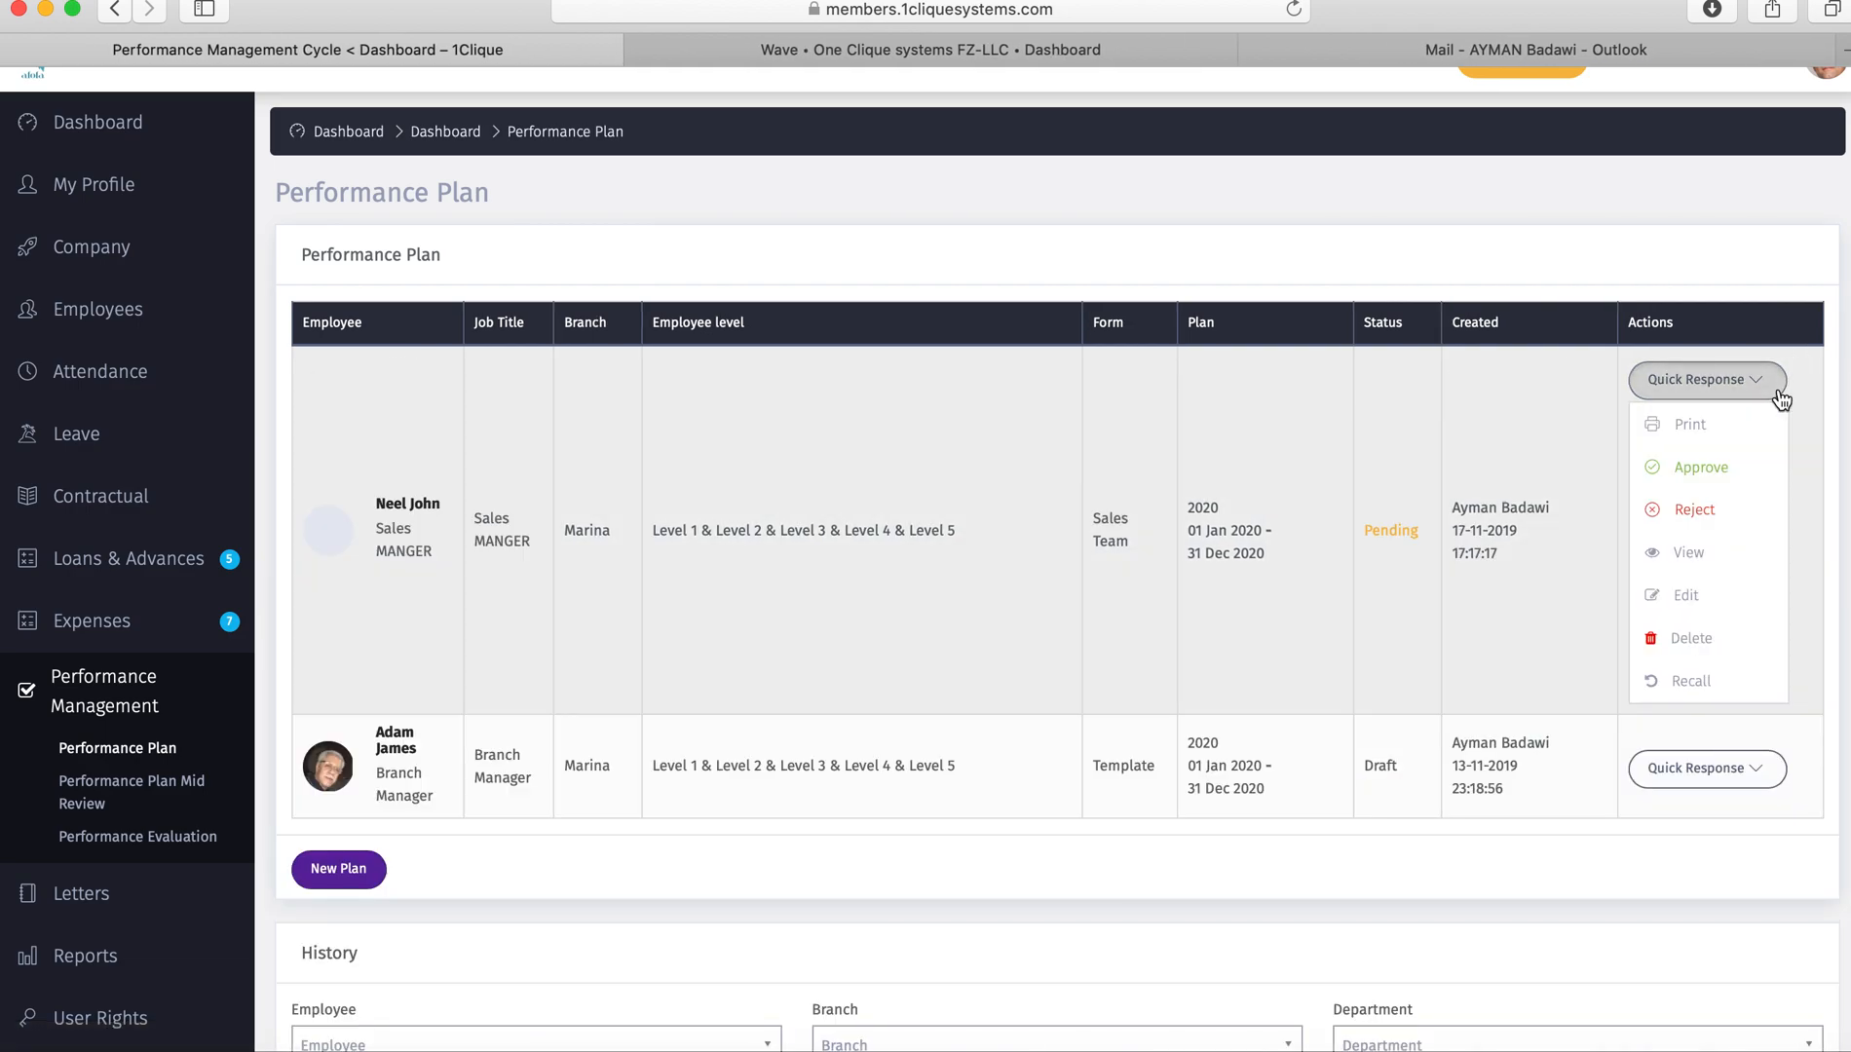
left_click(1711, 469)
left_click(685, 218)
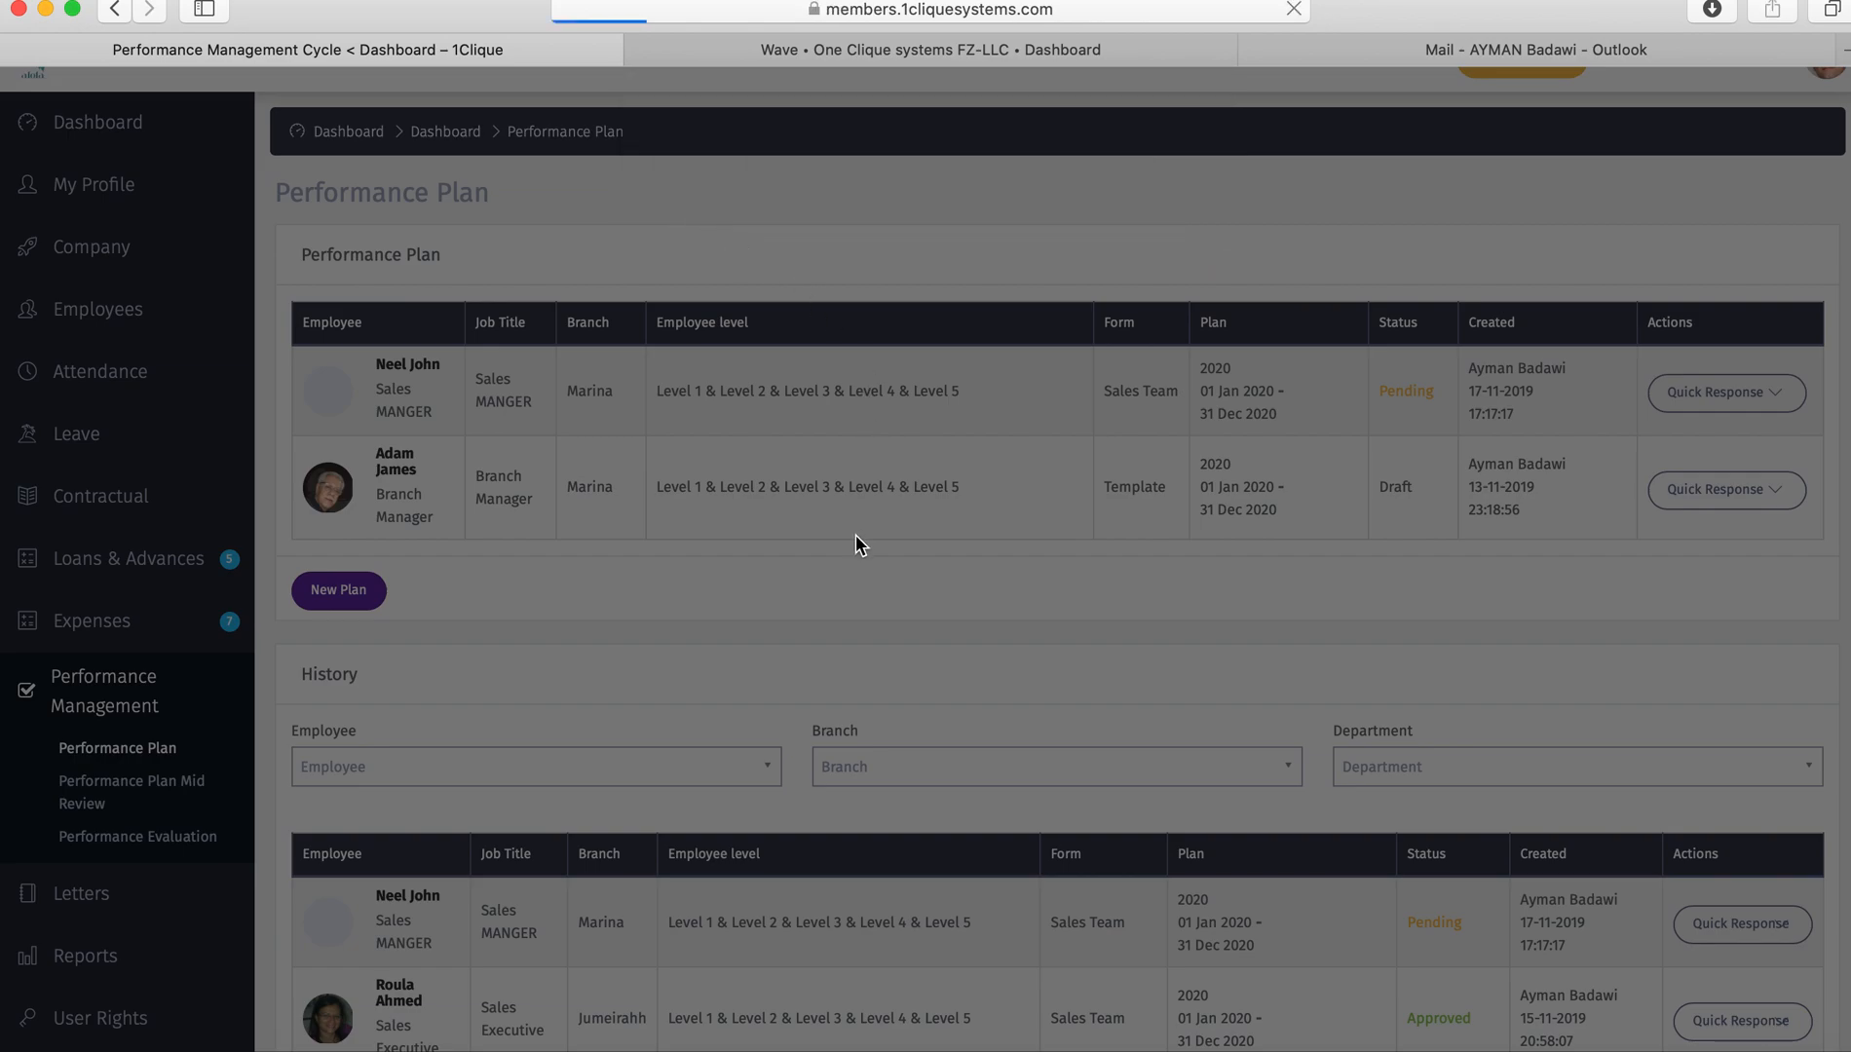
scroll(855, 535, "down", 4)
scroll(855, 535, "down", 1)
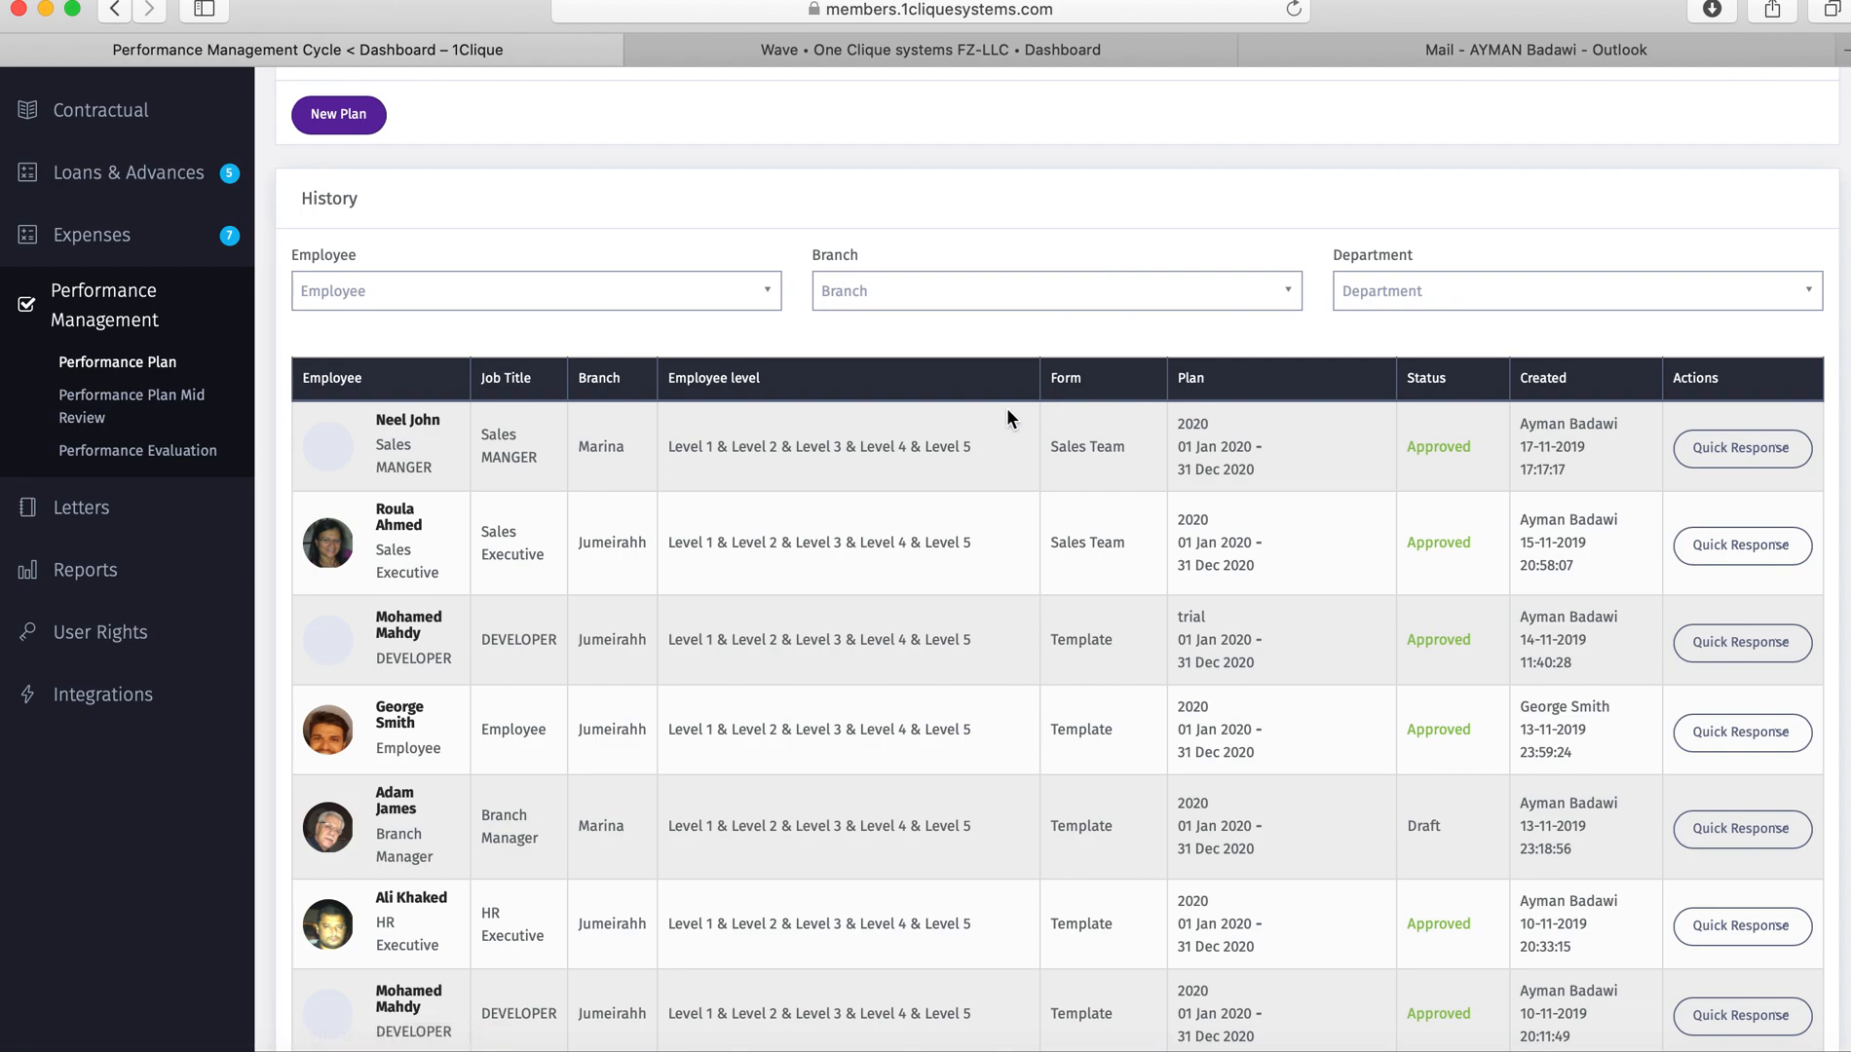
scroll(1007, 408, "up", 4)
scroll(1007, 414, "down", 4)
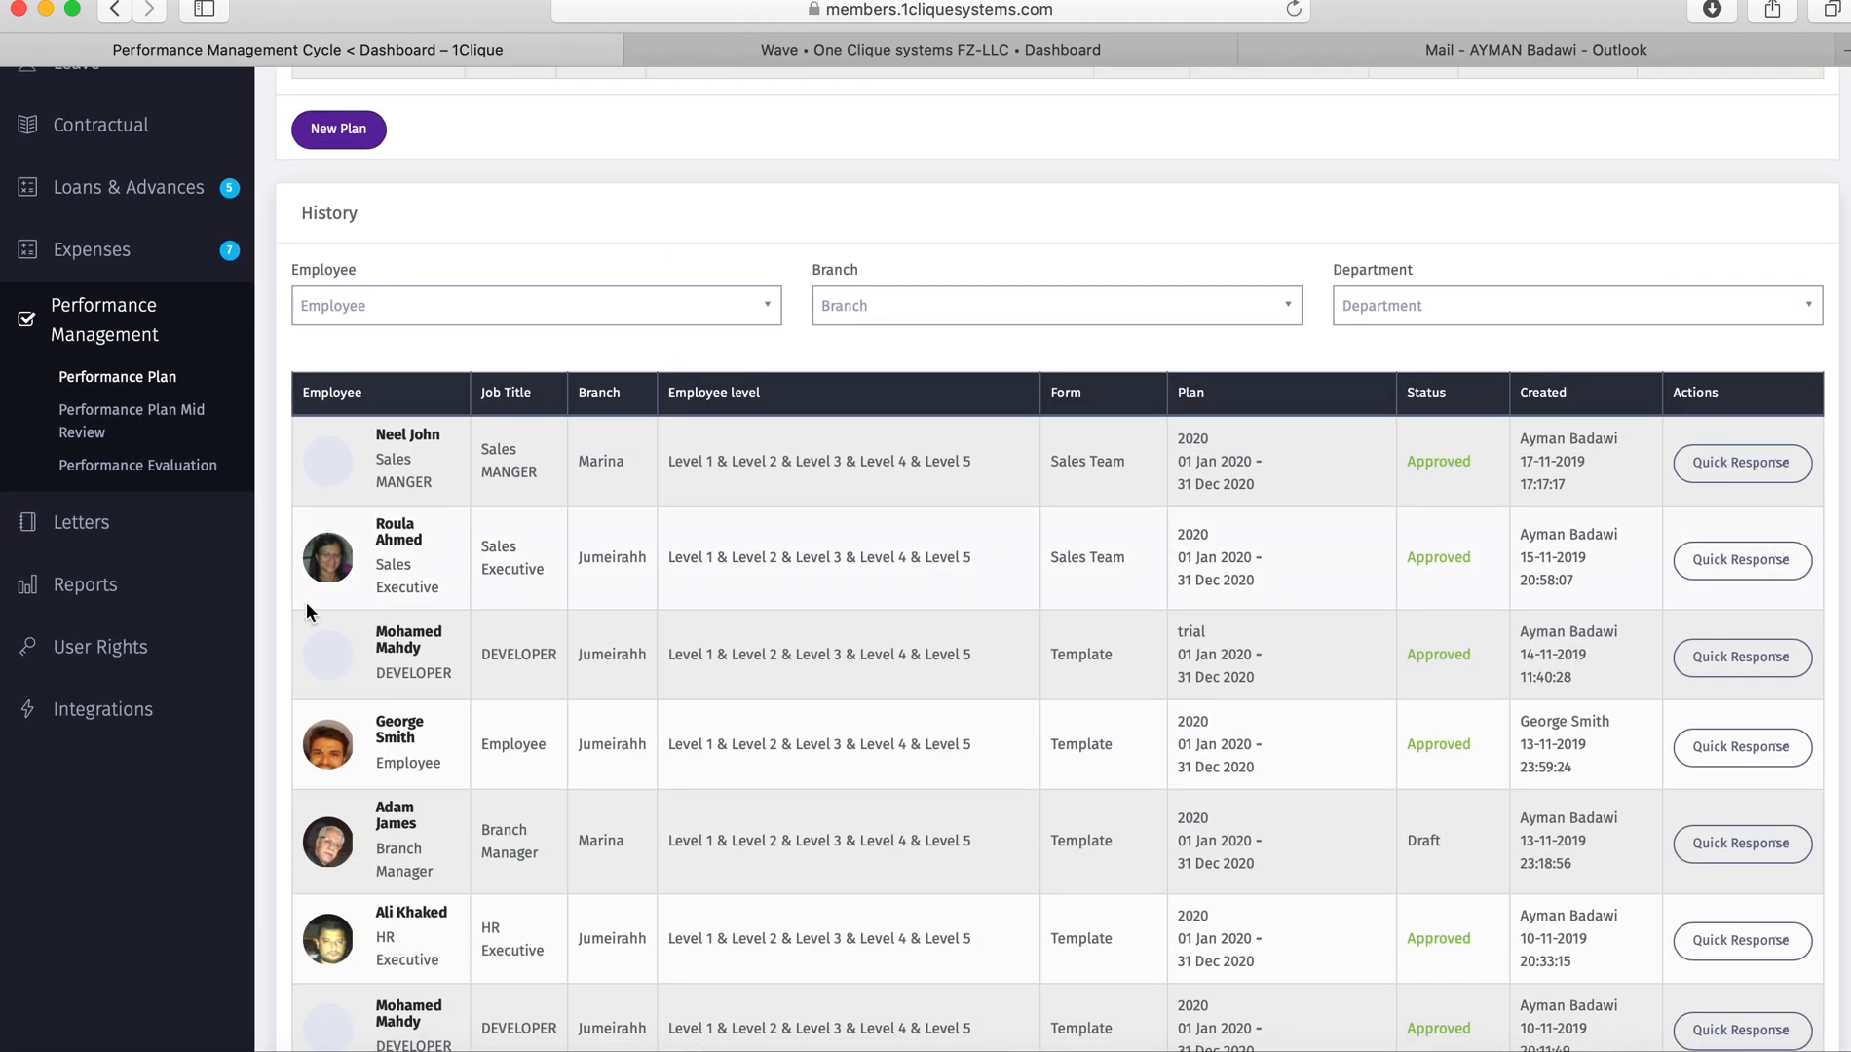
Step: Open the User Rights workflows and locate those of the Performance Management Module
left_click(108, 652)
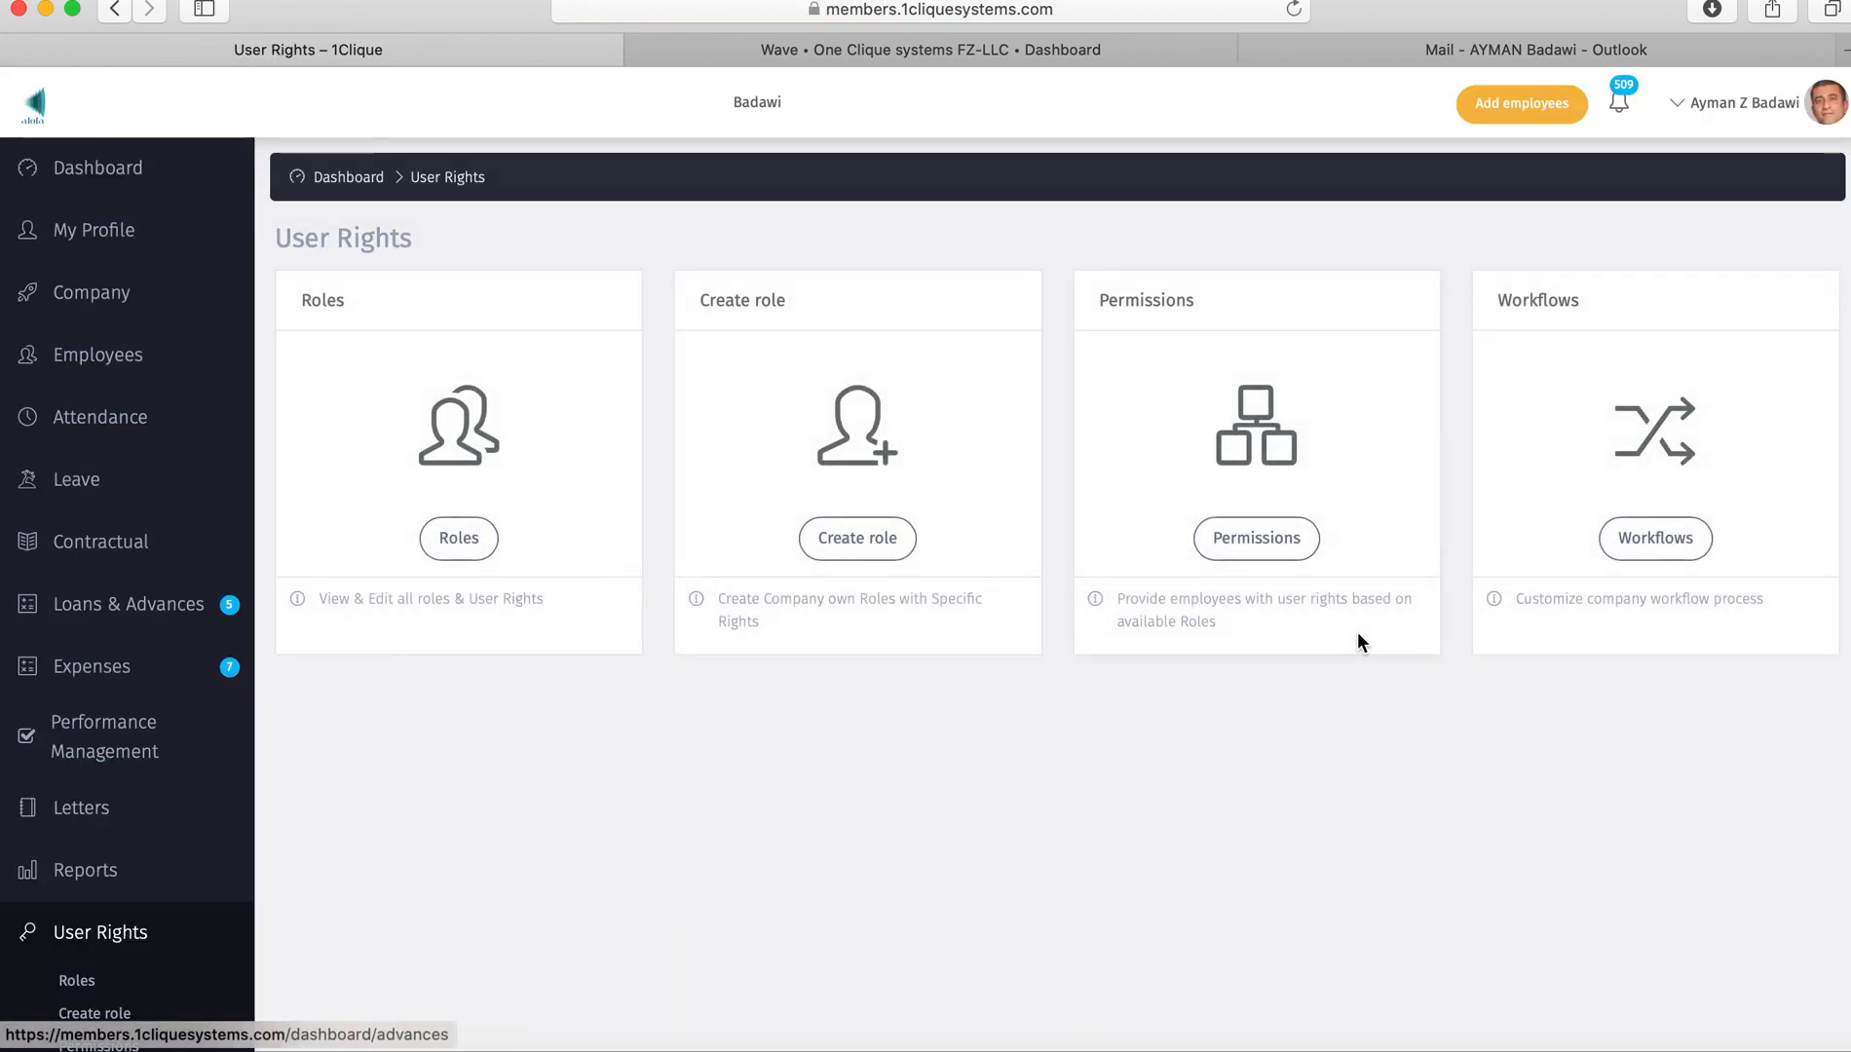
left_click(1631, 539)
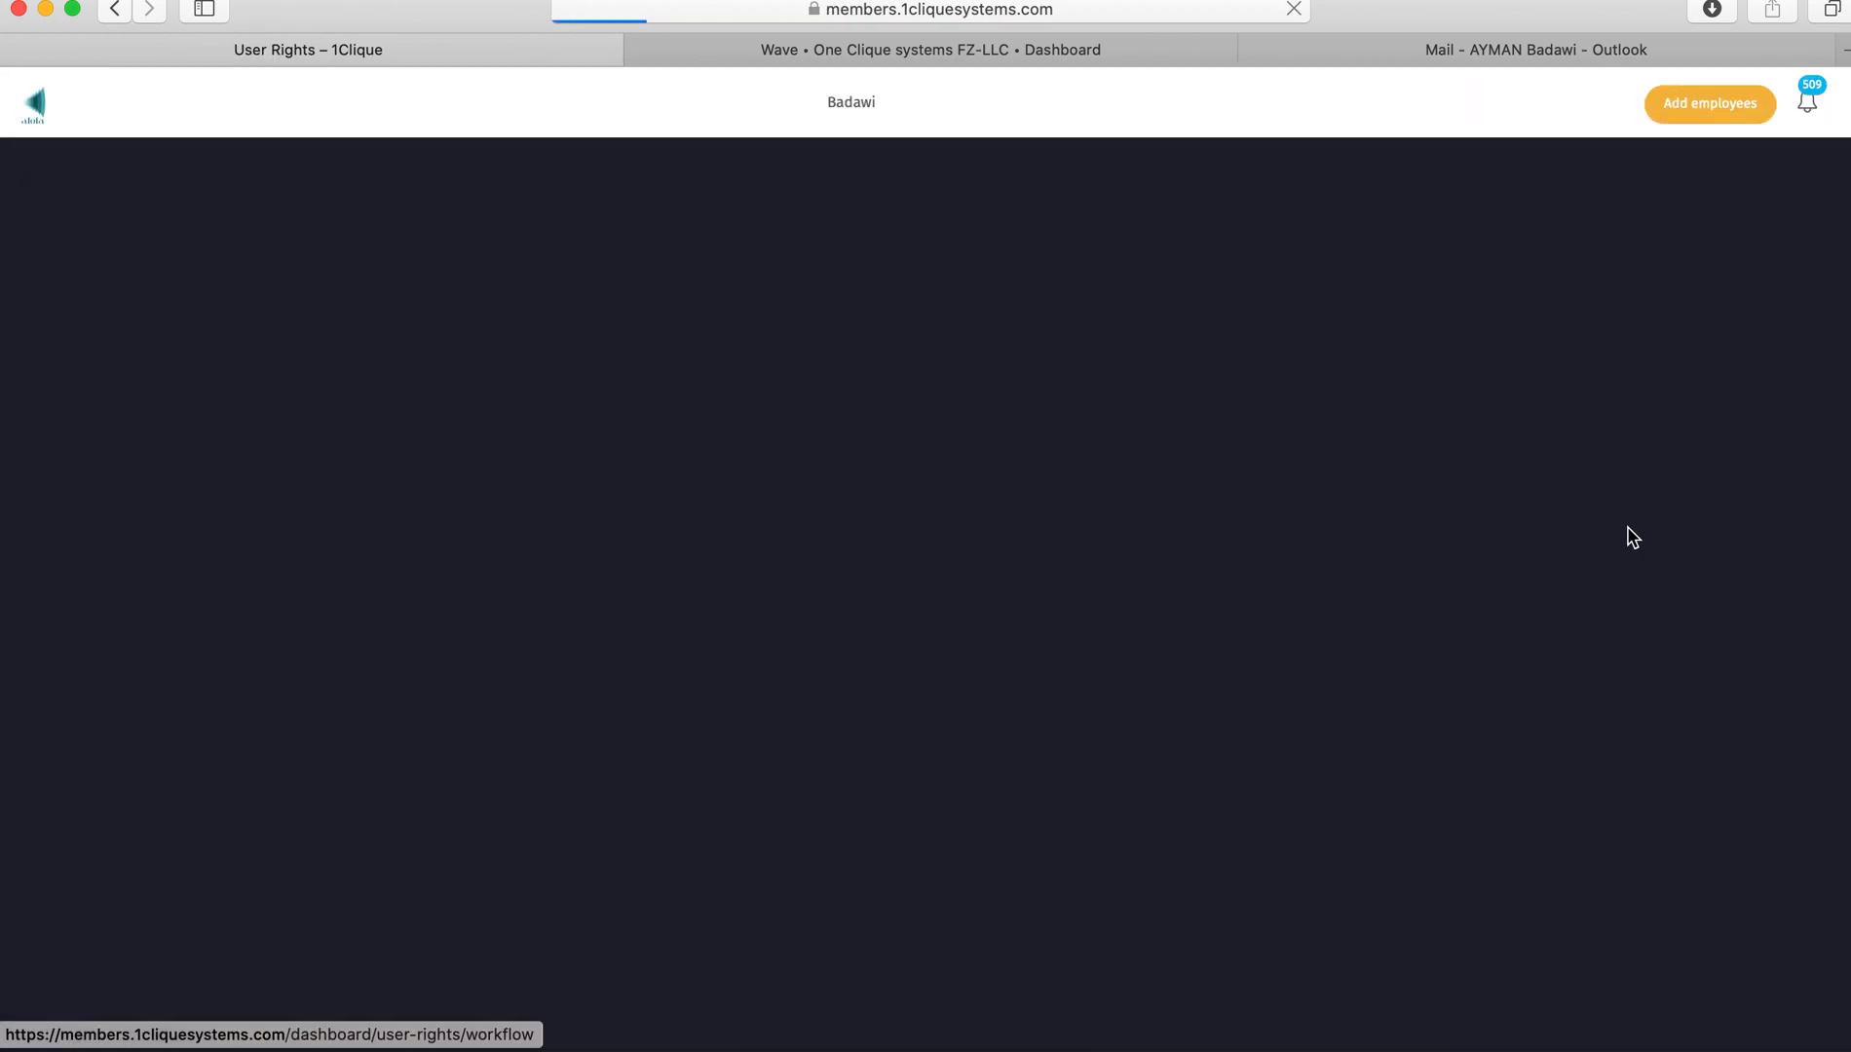
scroll(789, 649, "down", 5)
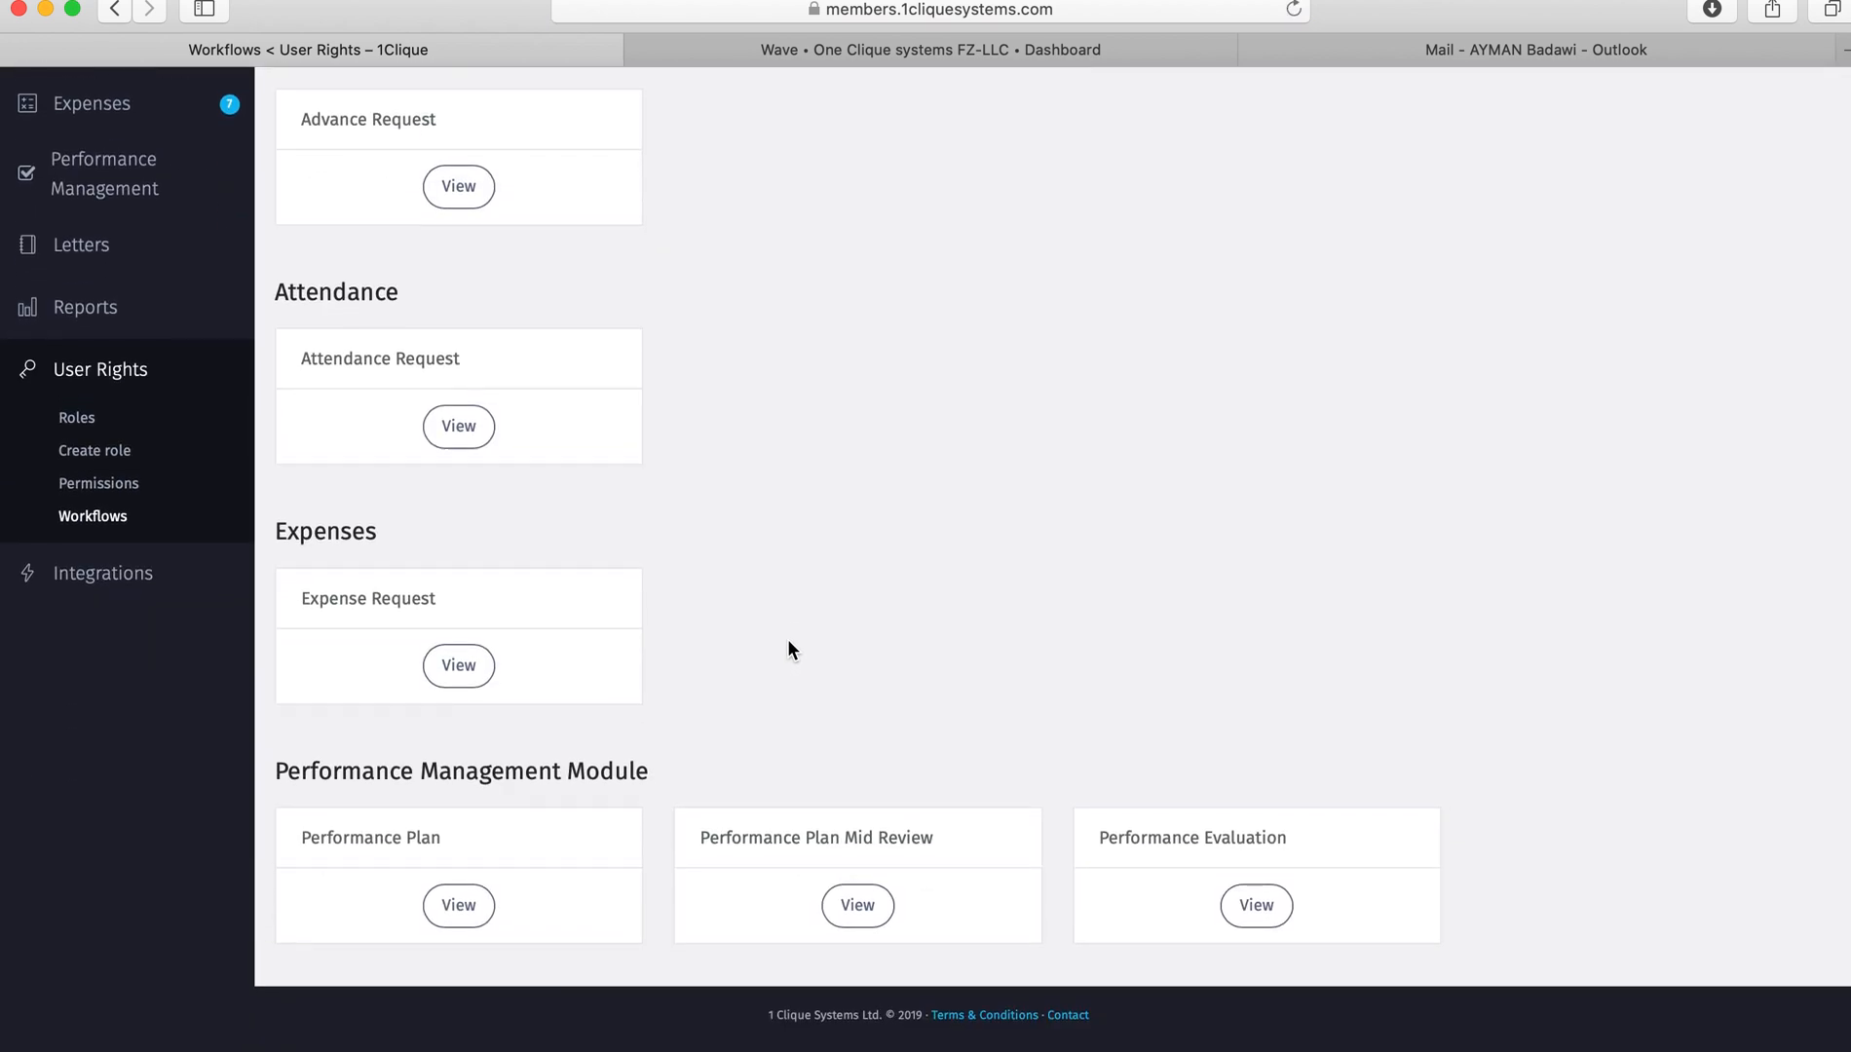